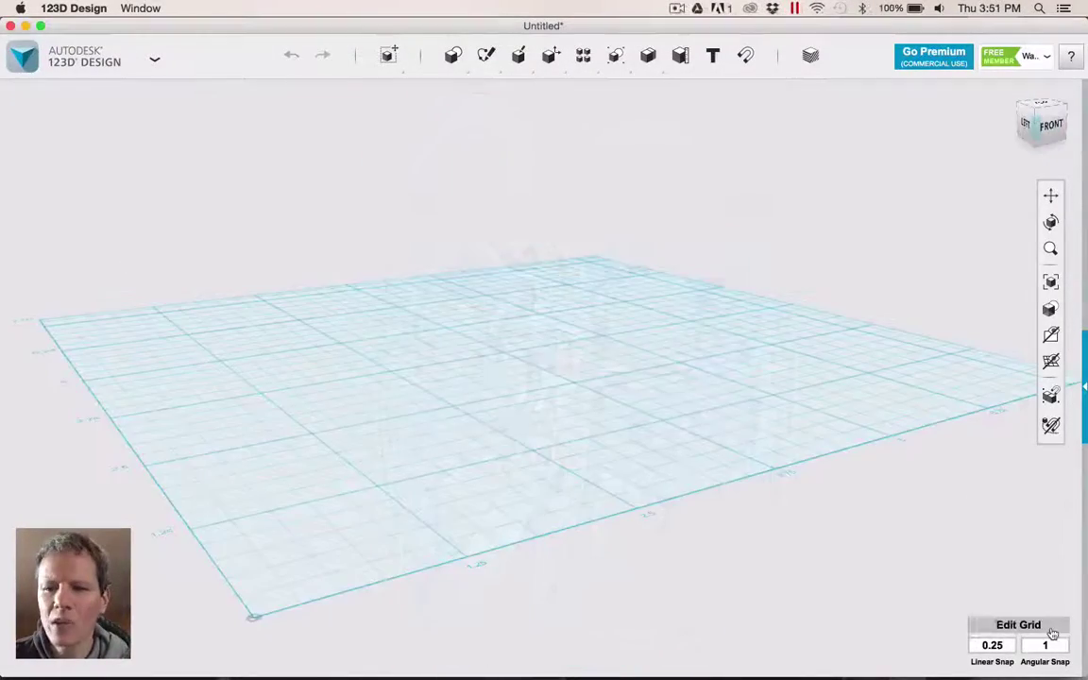
# - Check the grid snap settings, then look down on the grid from the top and recentre it
pyautogui.click(1019, 625)
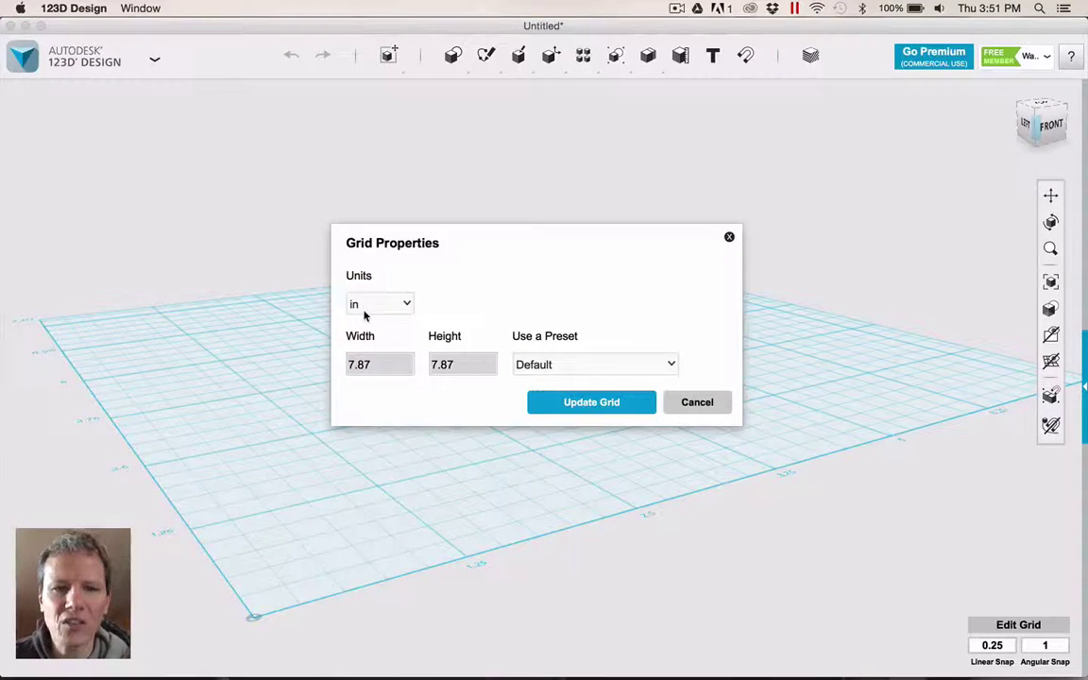
pyautogui.click(992, 645)
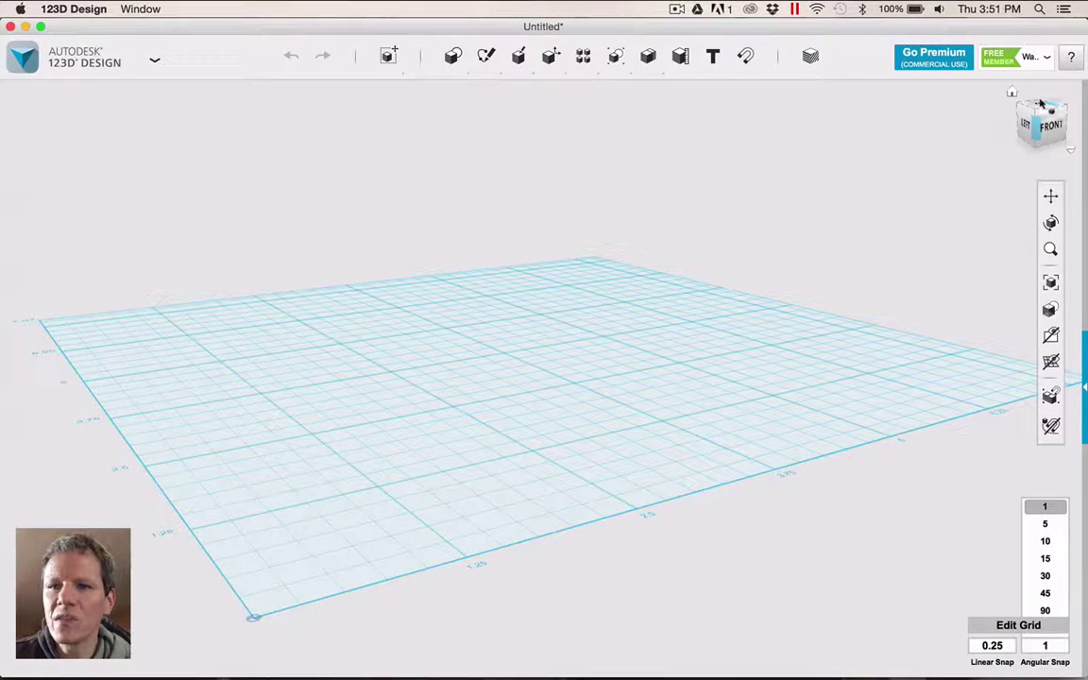
pyautogui.click(1042, 106)
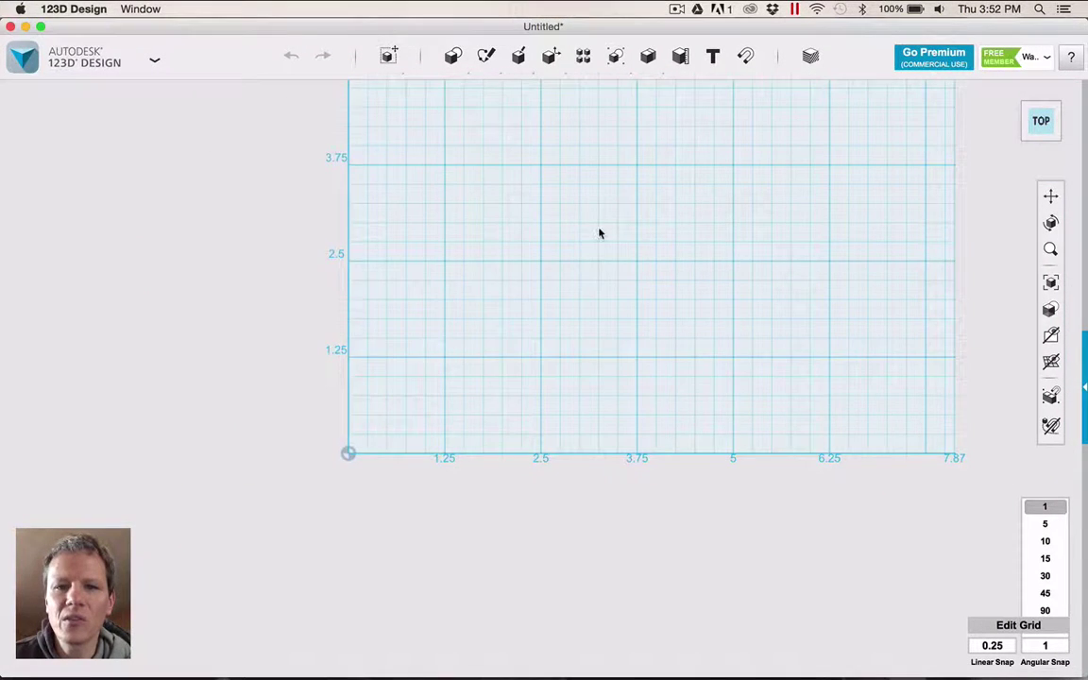
pyautogui.moveTo(599, 234); pyautogui.dragTo(510, 420, button='middle')
pyautogui.scroll(-2, 548, 293)
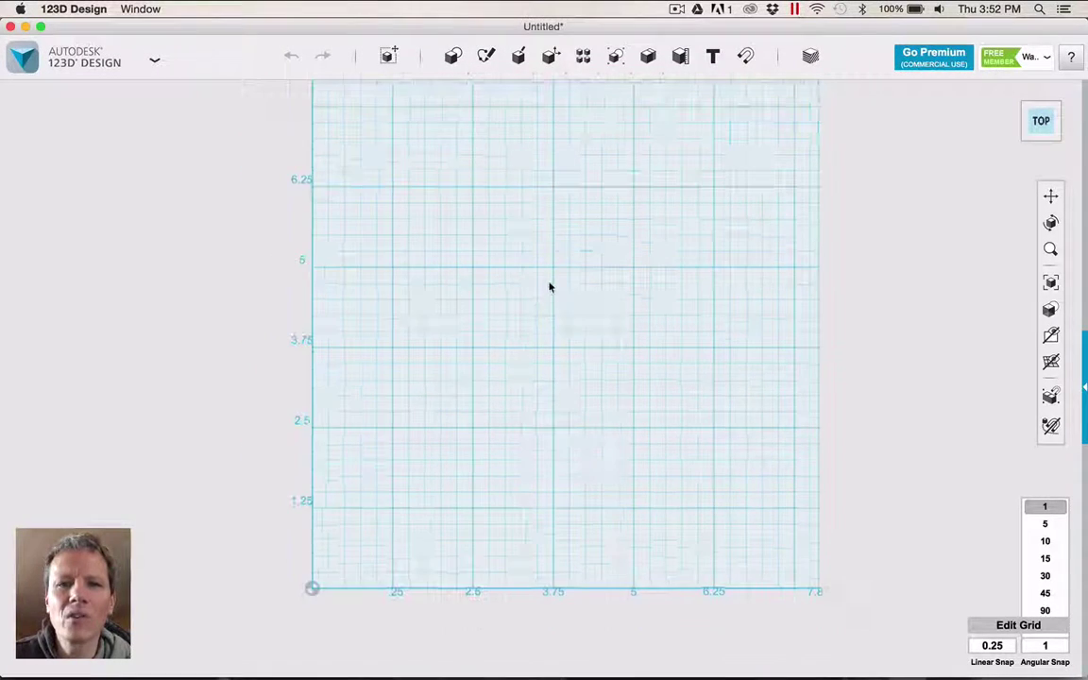
pyautogui.moveTo(550, 287)
pyautogui.mouseDown(button='middle')
pyautogui.moveTo(607, 294)
pyautogui.moveTo(512, 301)
pyautogui.moveTo(548, 296)
pyautogui.mouseUp(button='middle')
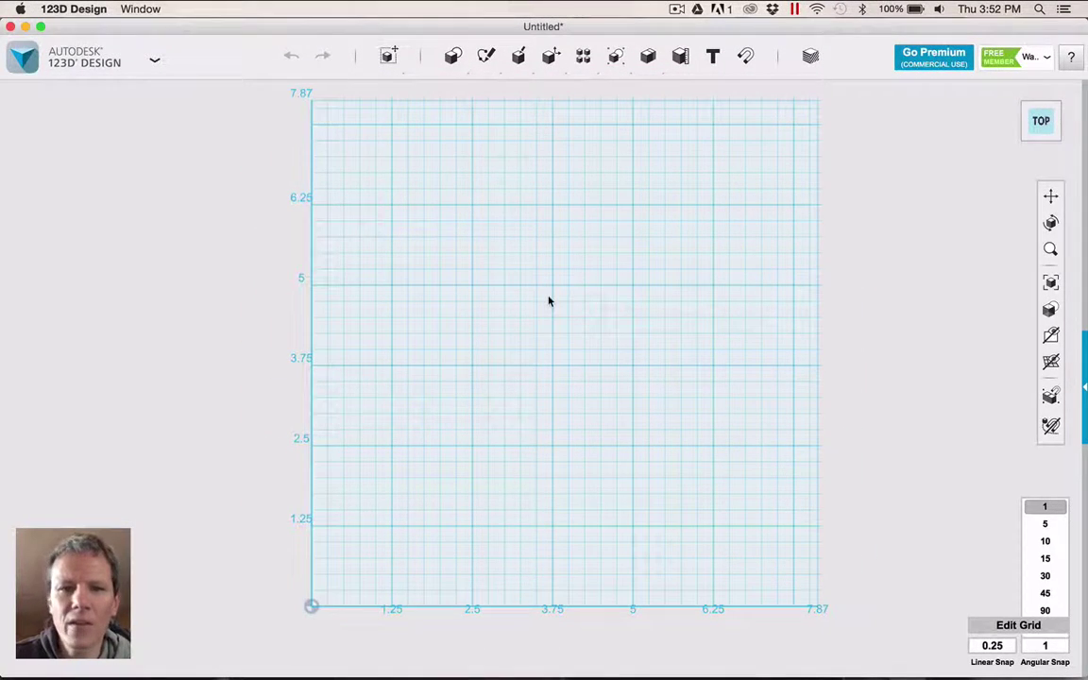
# - Draw a three-segment polyline: a vertical line, a diagonal rising right, then a short vertical end
pyautogui.moveTo(486, 56)
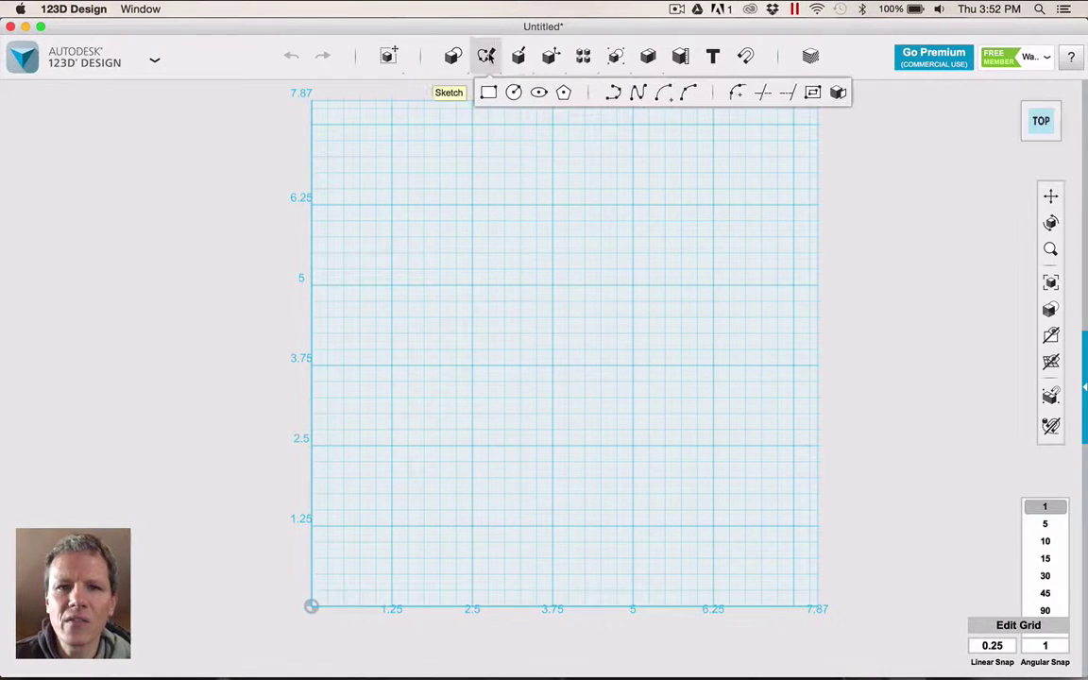
pyautogui.click(613, 94)
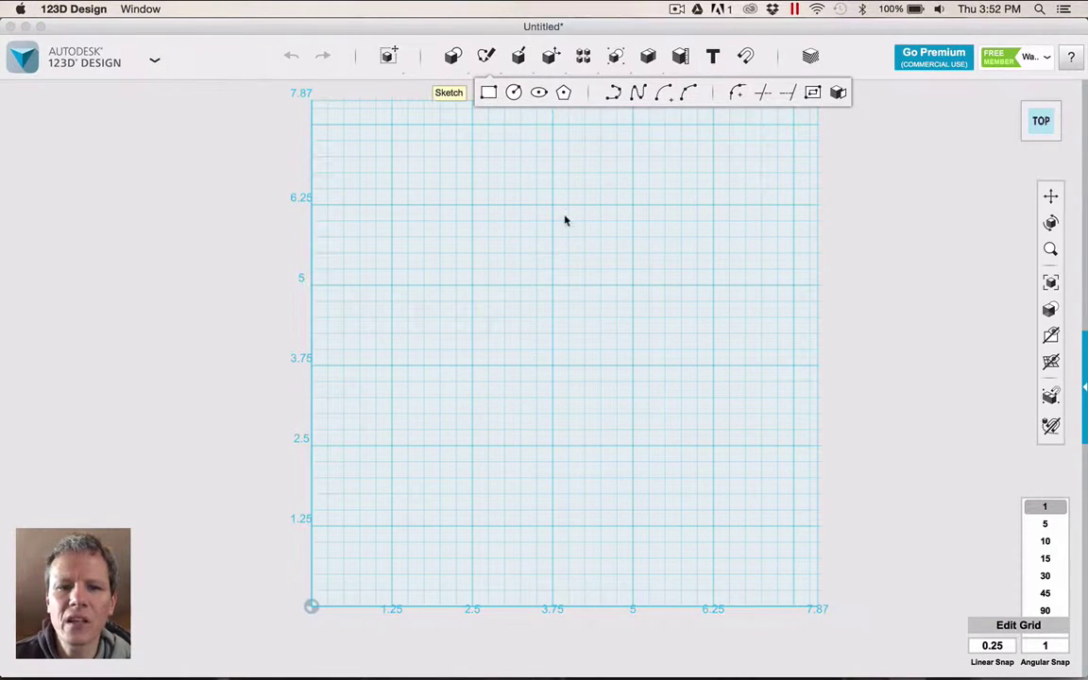
pyautogui.moveTo(472, 596); pyautogui.dragTo(473, 413)
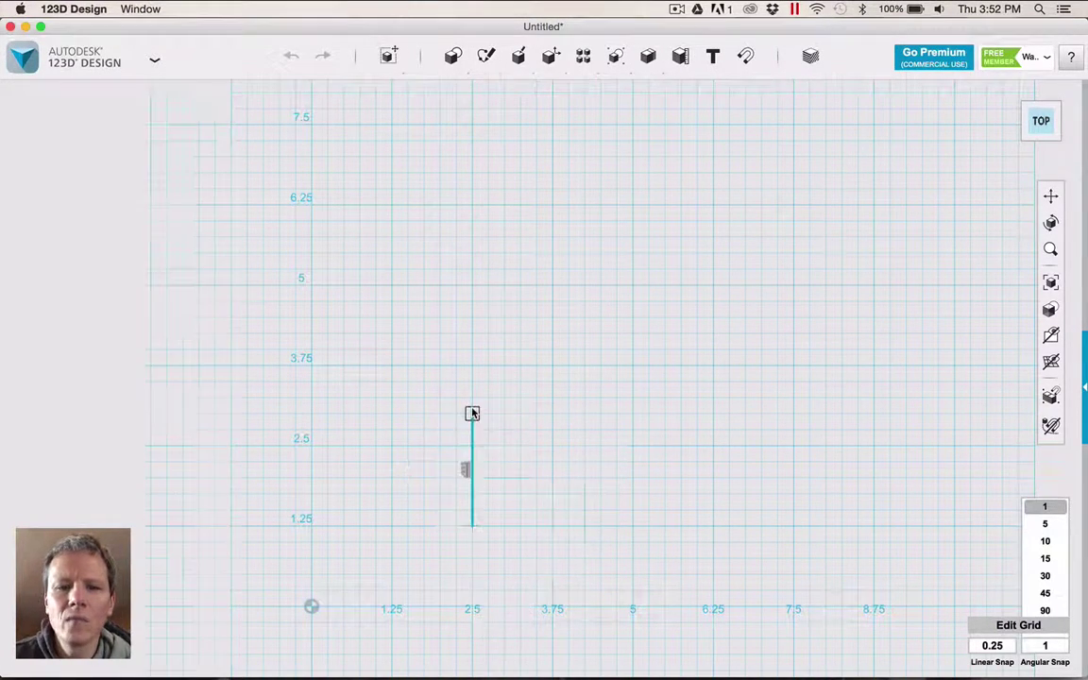
pyautogui.doubleClick(552, 288)
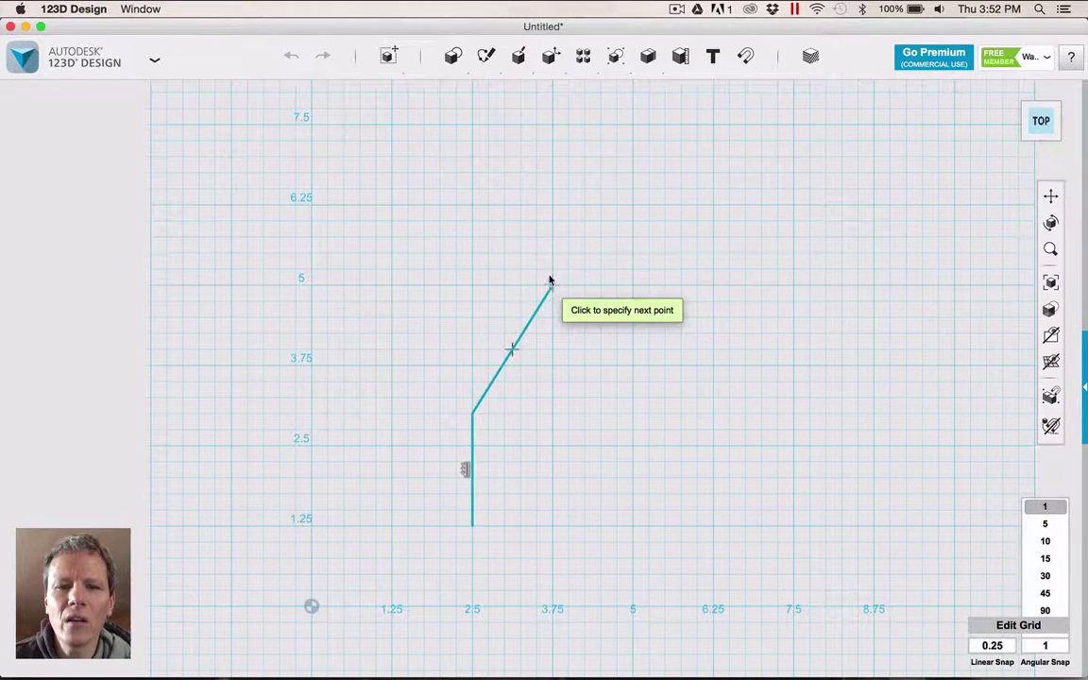
pyautogui.doubleClick(552, 256)
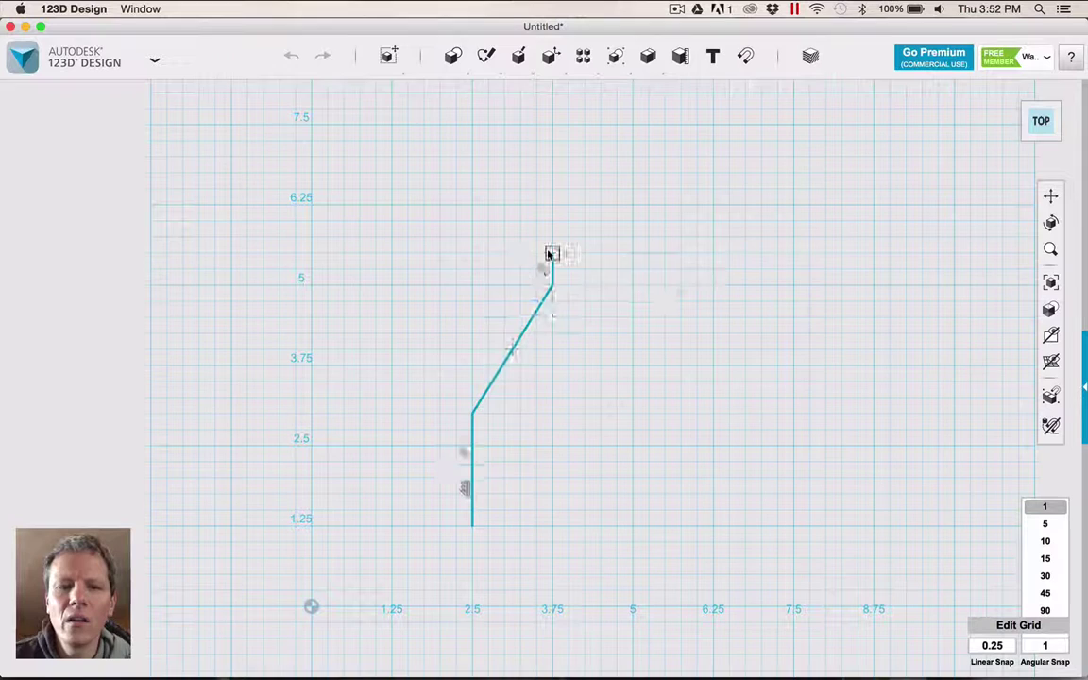
pyautogui.press('Escape')
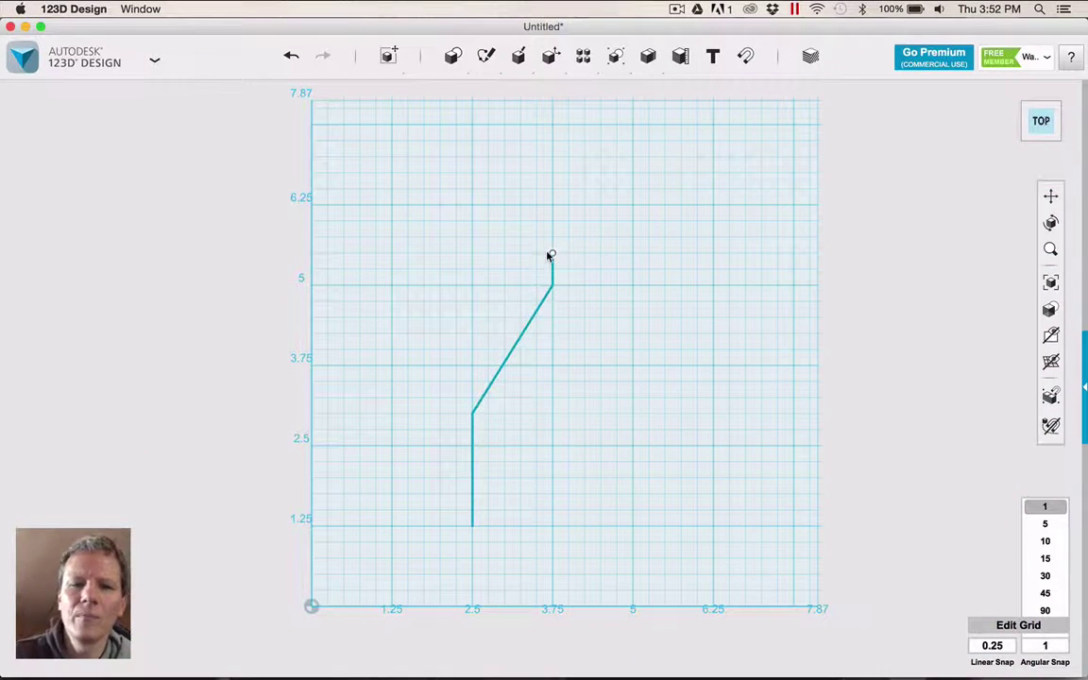
# - Offset the bent polyline so a parallel copy sits just to its left
pyautogui.moveTo(486, 56)
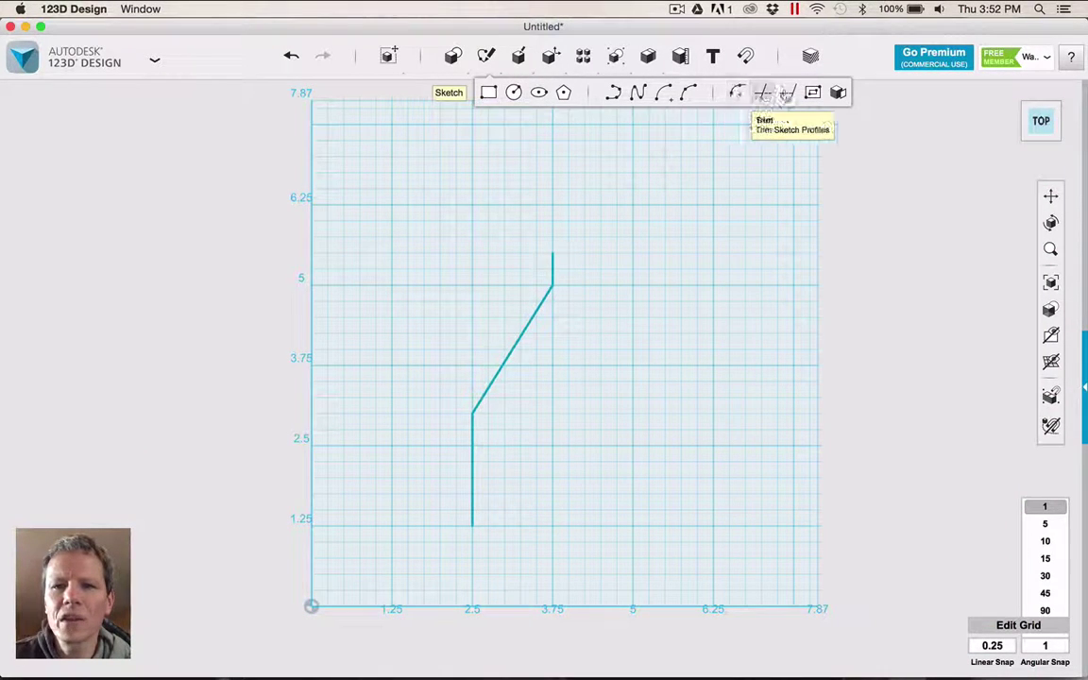
pyautogui.click(518, 346)
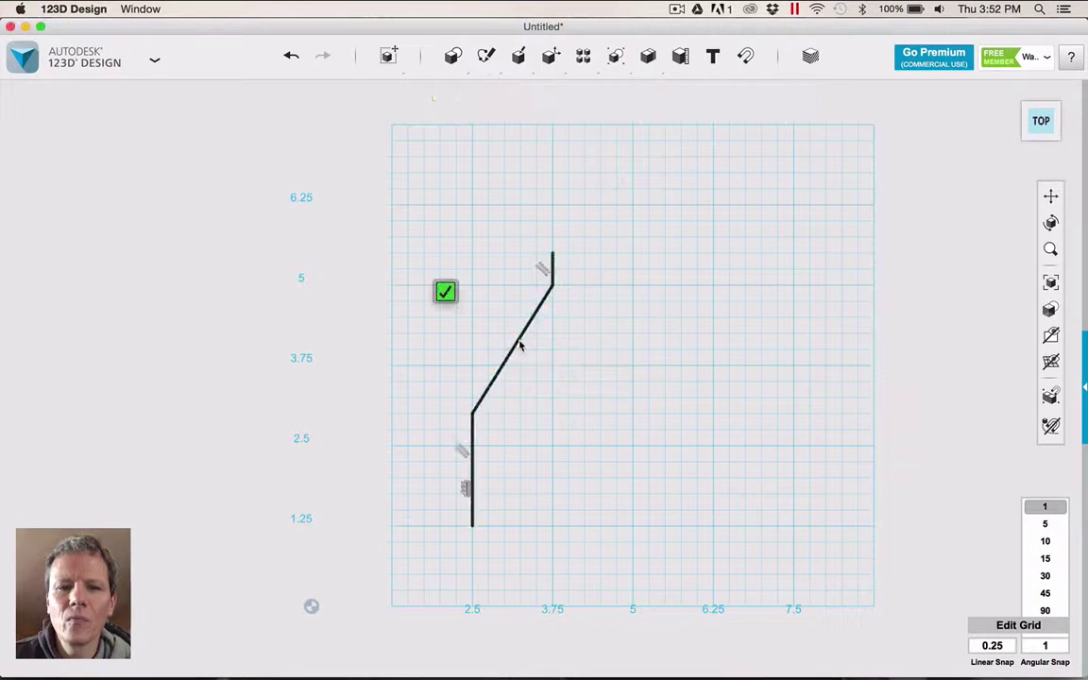
pyautogui.click(517, 346)
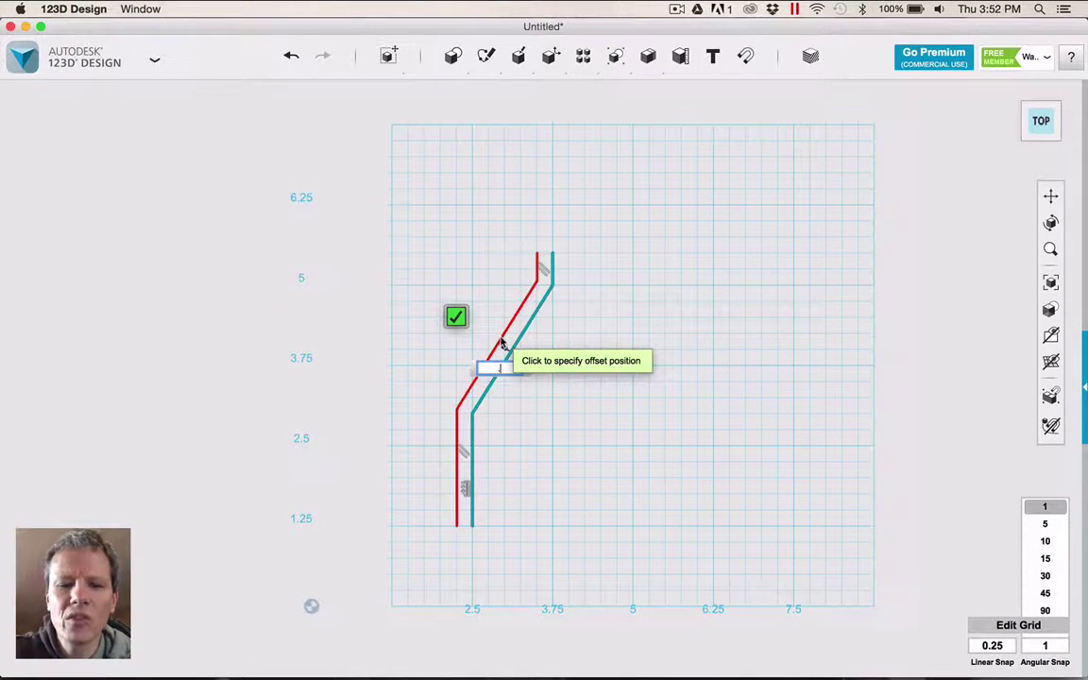
pyautogui.click(501, 343)
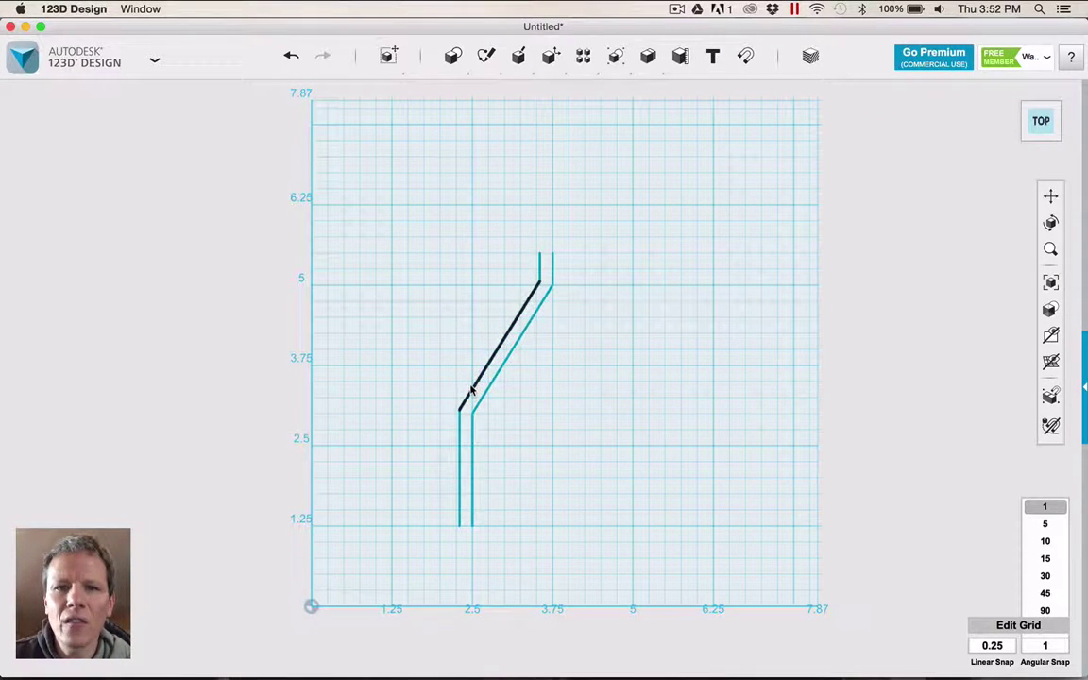
# - Draw a second polyline from the offset's lower corner slanting up-left, ending in a 0.5 in vertical segment
pyautogui.moveTo(485, 56)
pyautogui.click(612, 90)
pyautogui.click(455, 399)
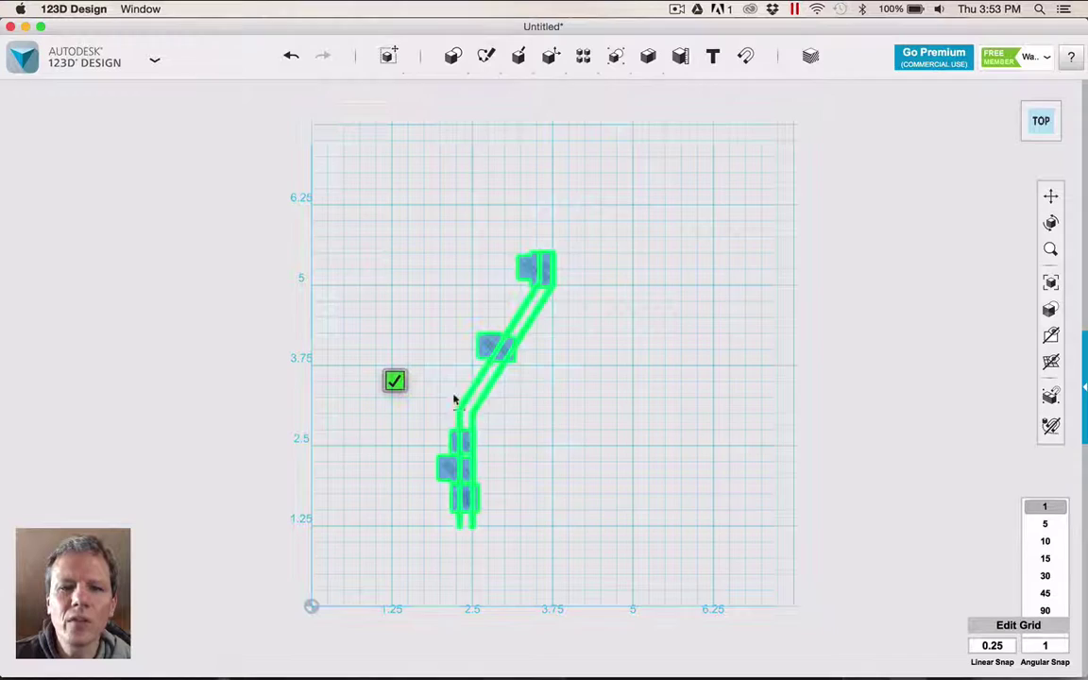
pyautogui.click(458, 408)
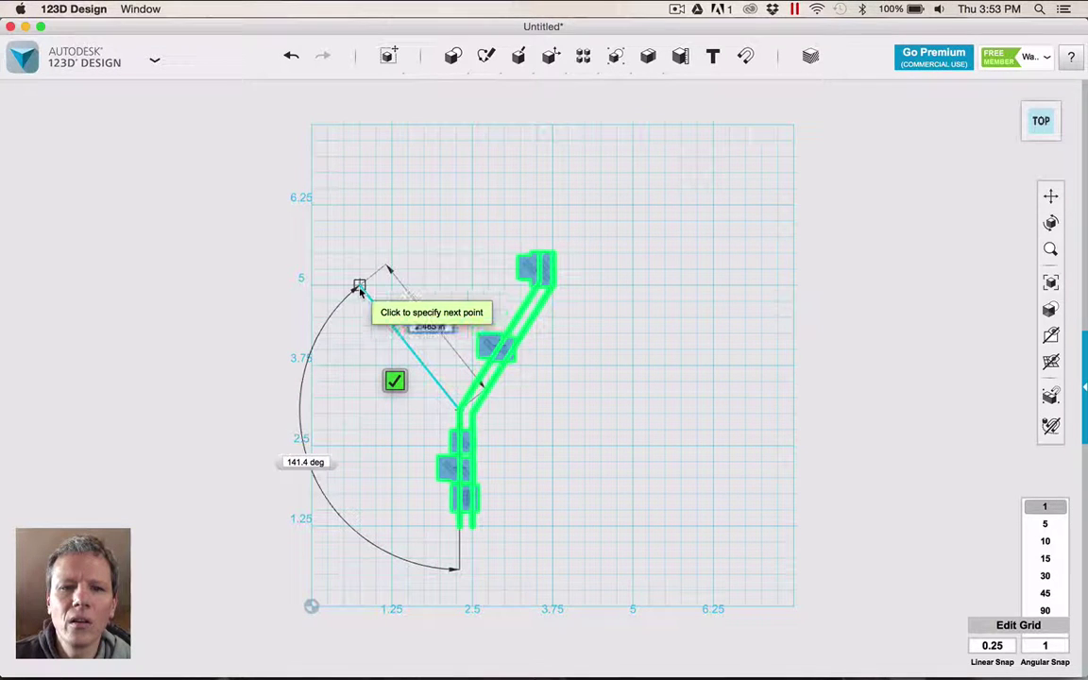
pyautogui.click(360, 287)
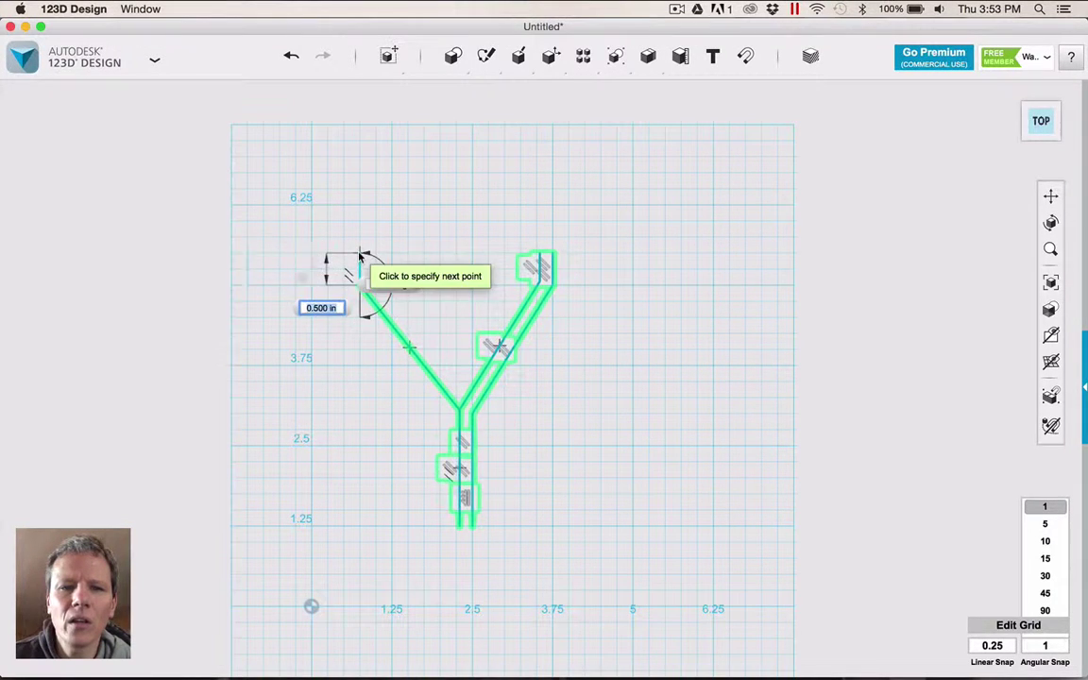
pyautogui.press('Escape')
pyautogui.click(360, 256)
pyautogui.press('Escape')
# - Offset the new left branch to give it a parallel inner line
pyautogui.moveTo(486, 56)
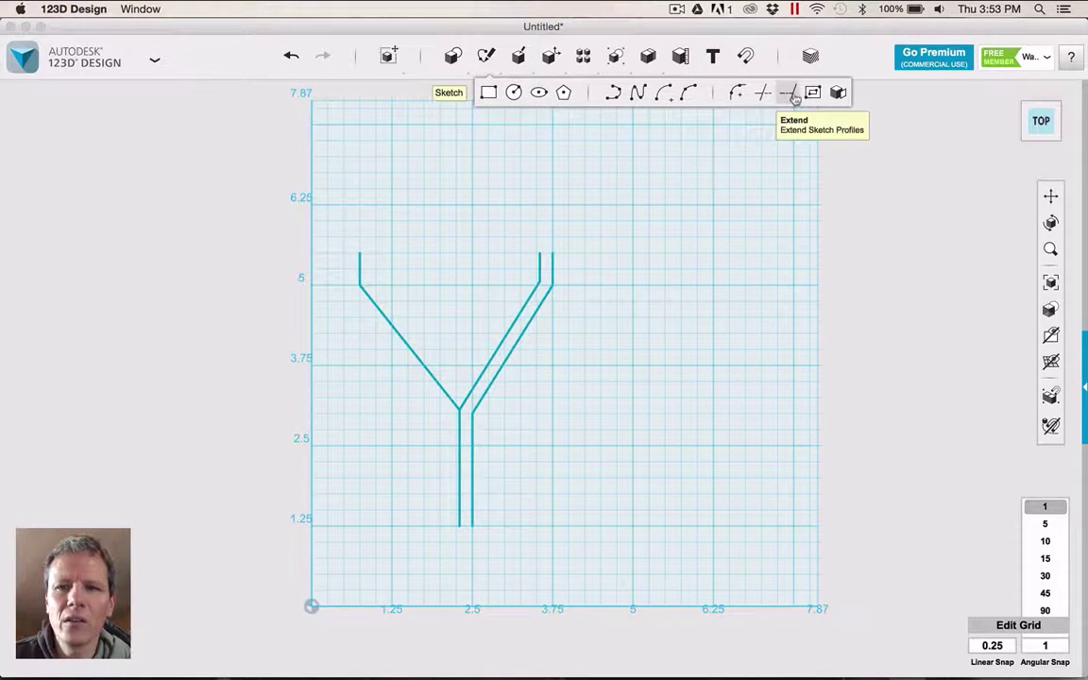
pyautogui.click(813, 93)
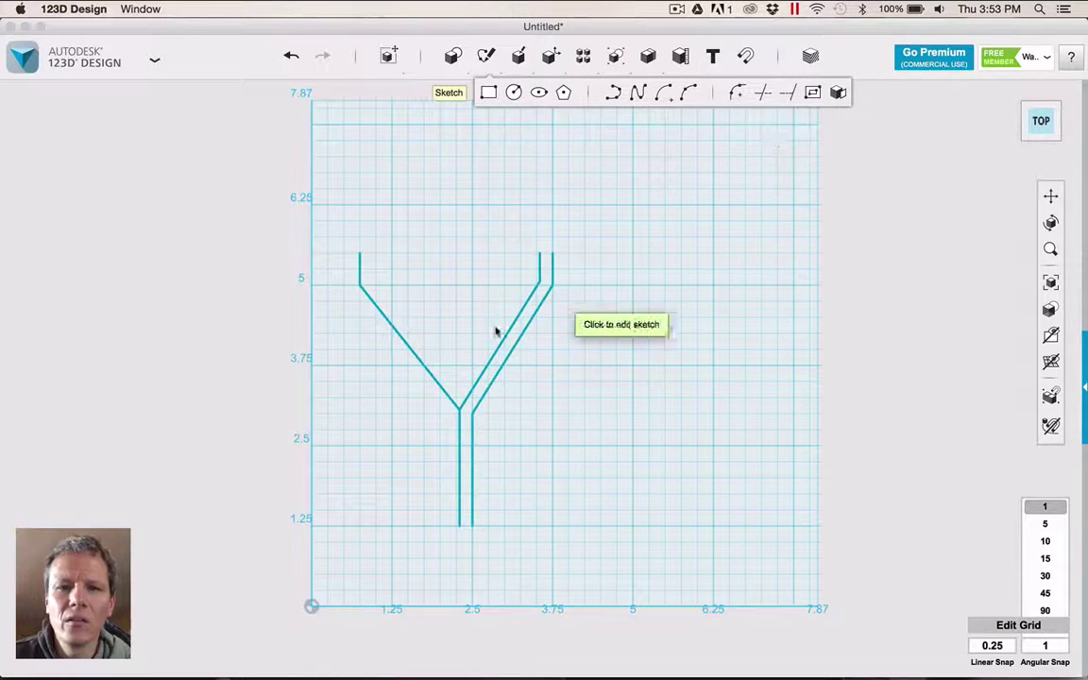
pyautogui.click(395, 333)
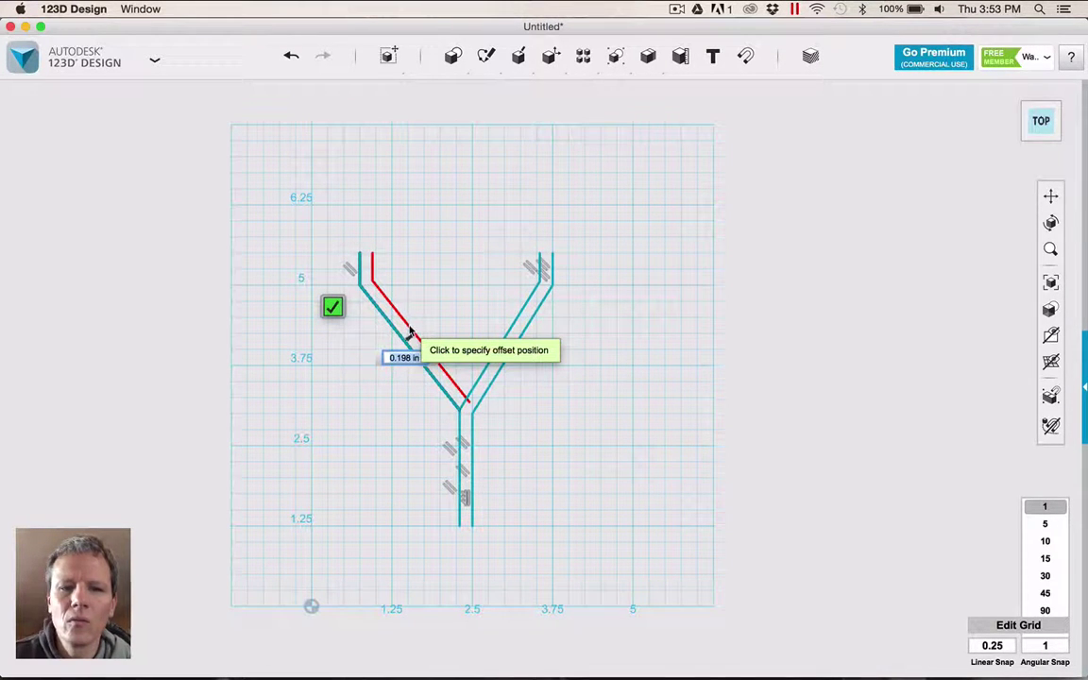
pyautogui.click(409, 330)
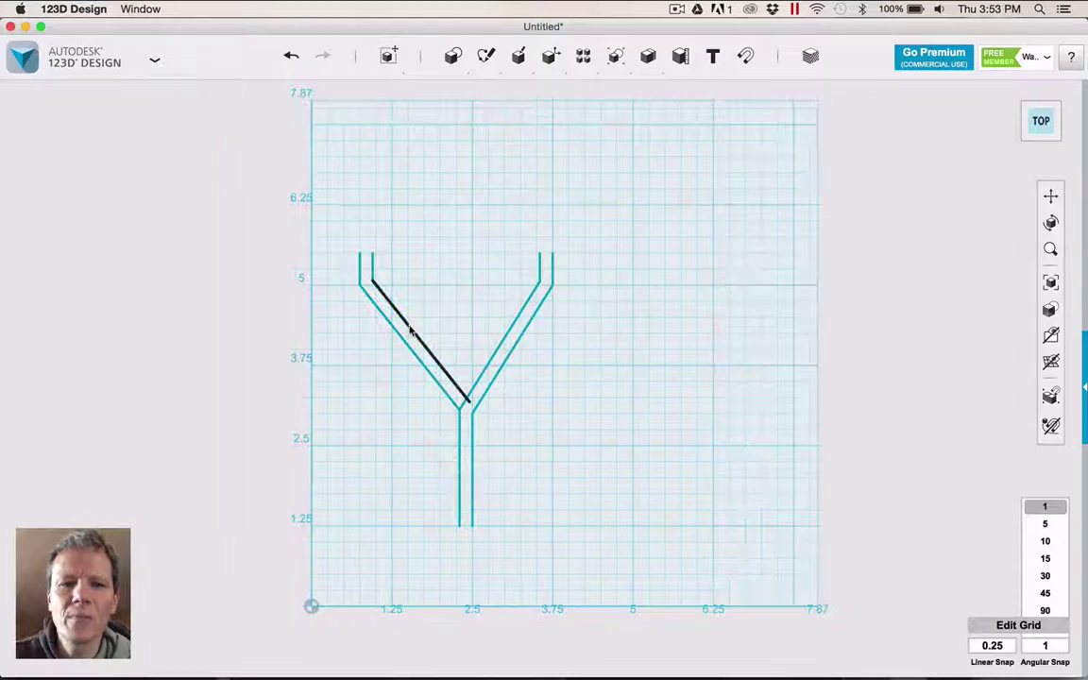
pyautogui.scroll(10, 470, 407)
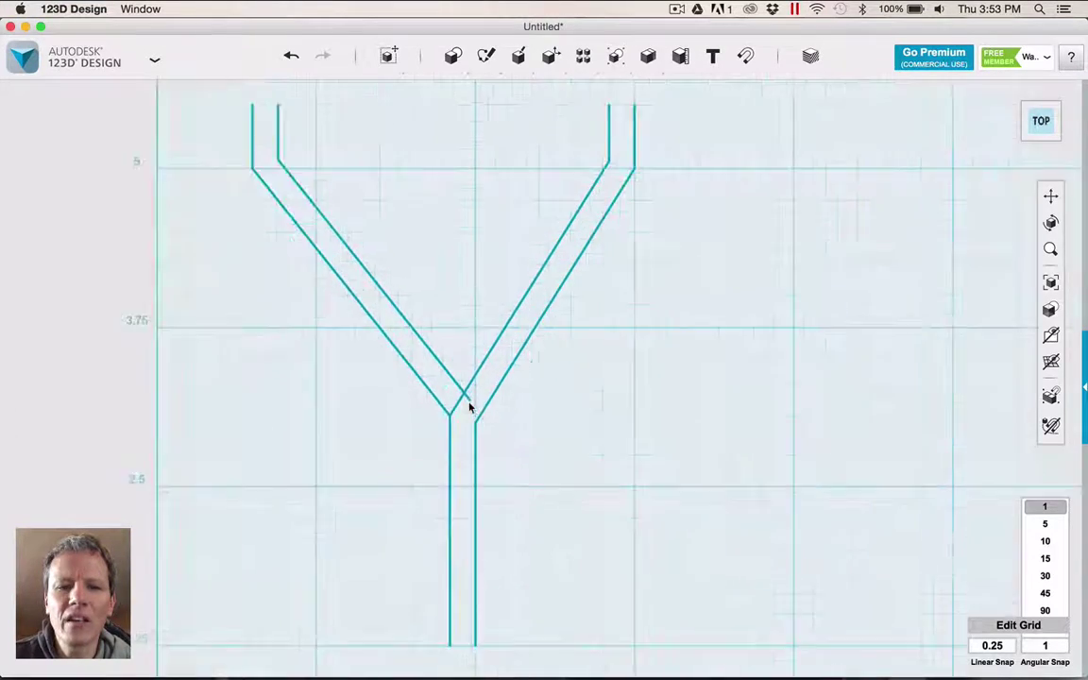
pyautogui.scroll(-5, 470, 406)
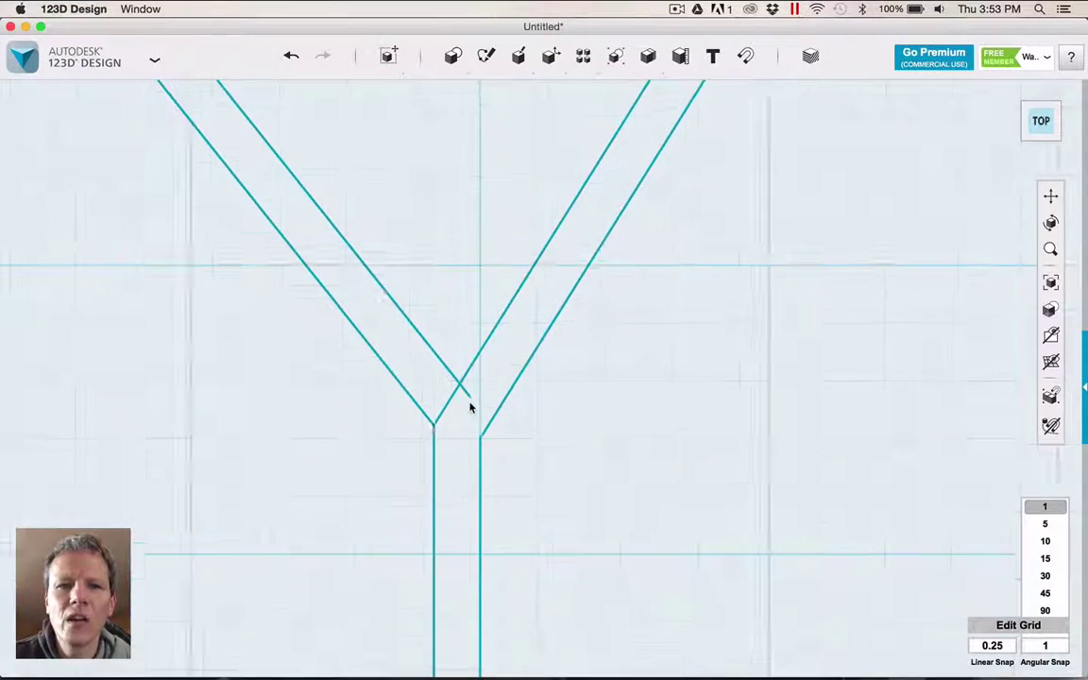
pyautogui.scroll(5, 470, 406)
# - Trim away the short leftover line piece at the Y junction
pyautogui.moveTo(485, 56)
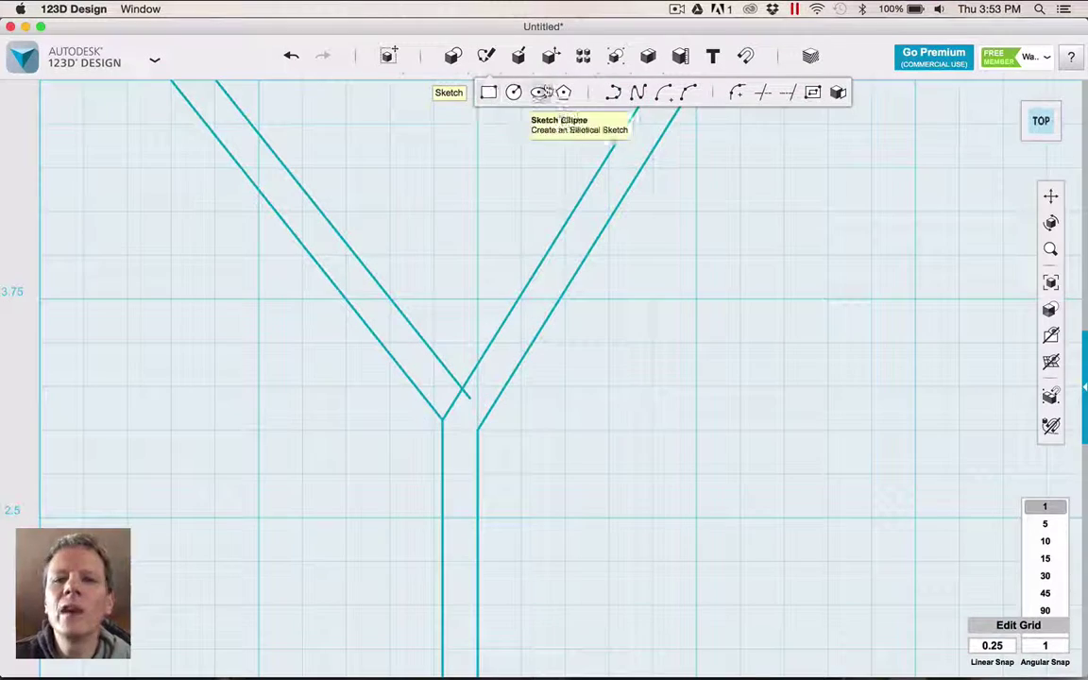
pyautogui.click(761, 91)
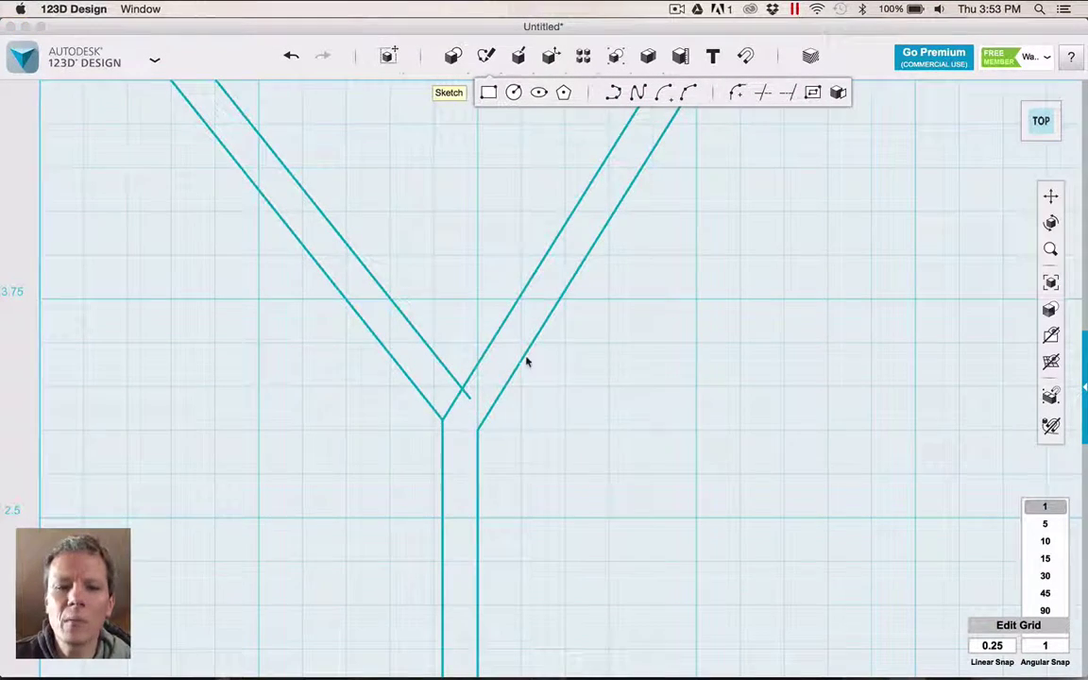
pyautogui.click(468, 395)
pyautogui.click(454, 403)
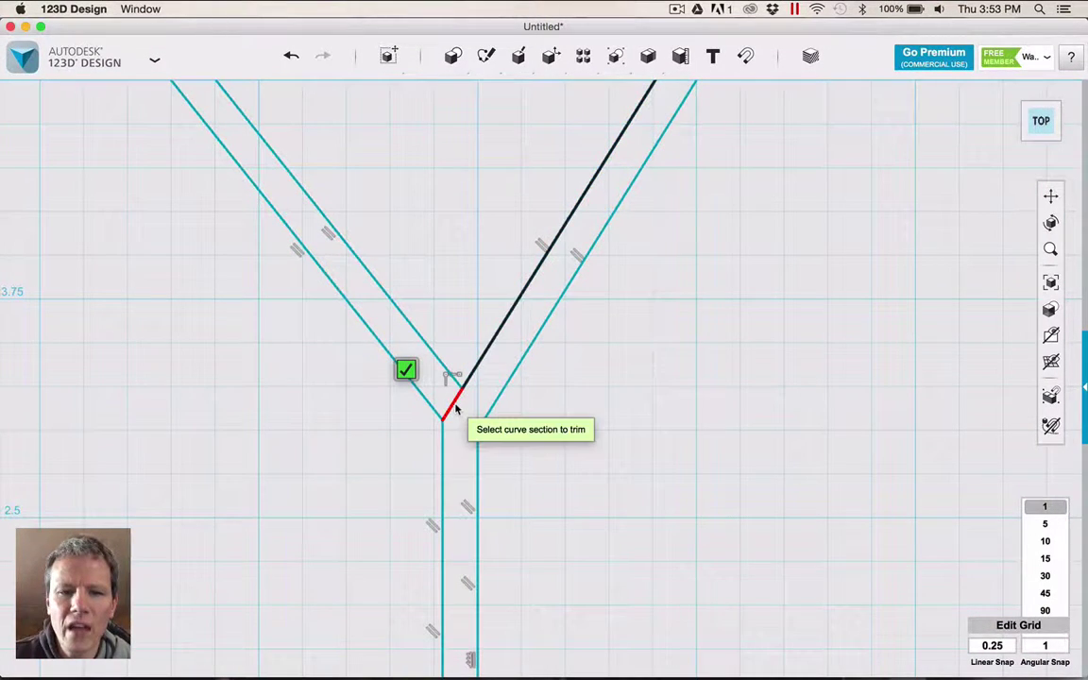
pyautogui.scroll(-4, 455, 408)
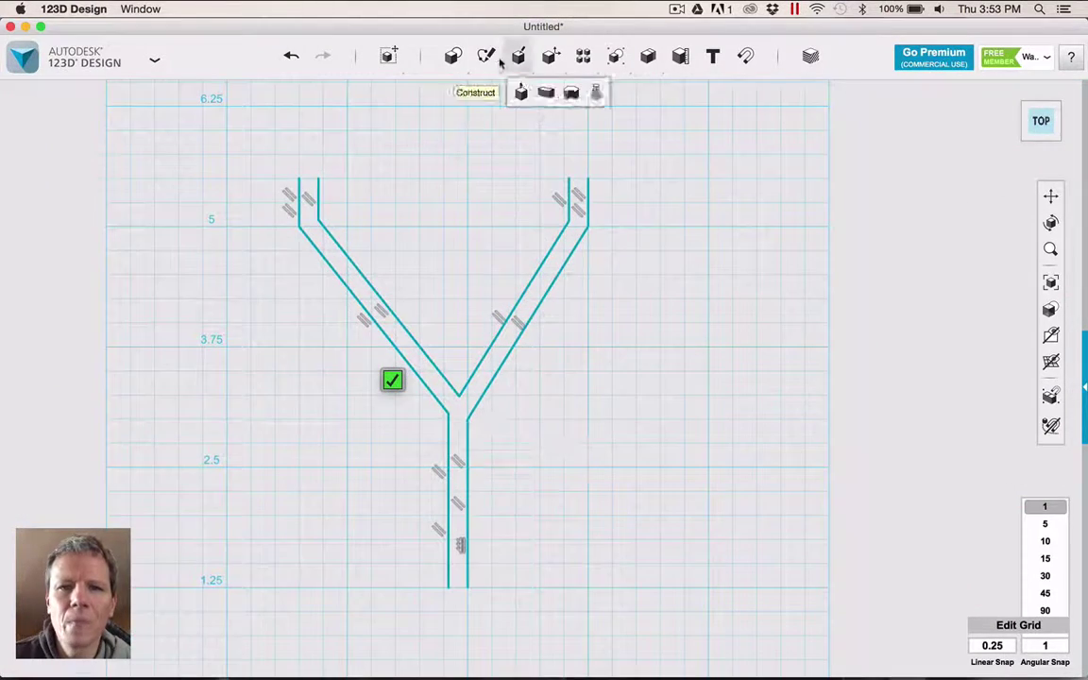
# - Cap the right arm's top with a small rectangle drawn on the Y sketch
pyautogui.moveTo(486, 56)
pyautogui.click(486, 94)
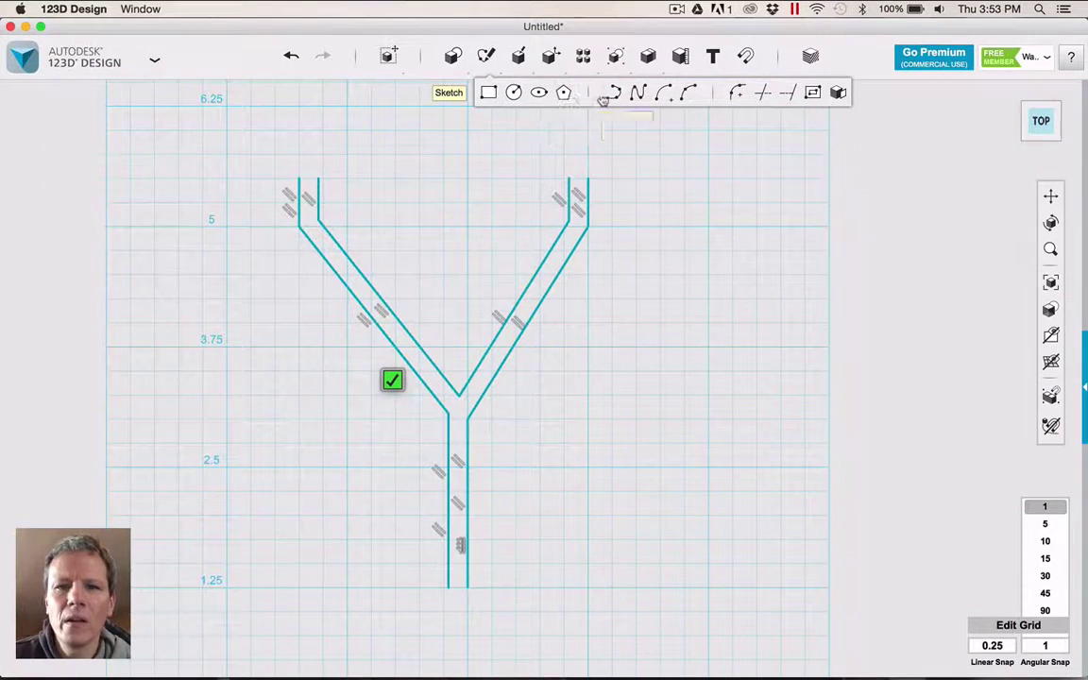
pyautogui.scroll(3, 583, 184)
pyautogui.click(592, 173)
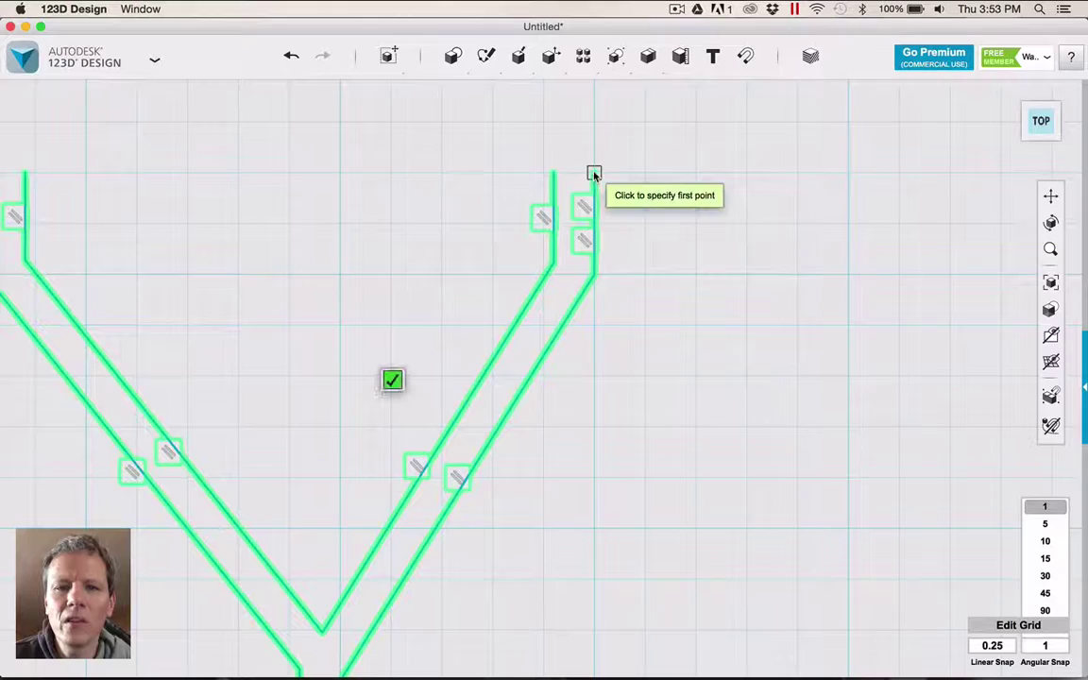
pyautogui.click(555, 174)
pyautogui.click(591, 178)
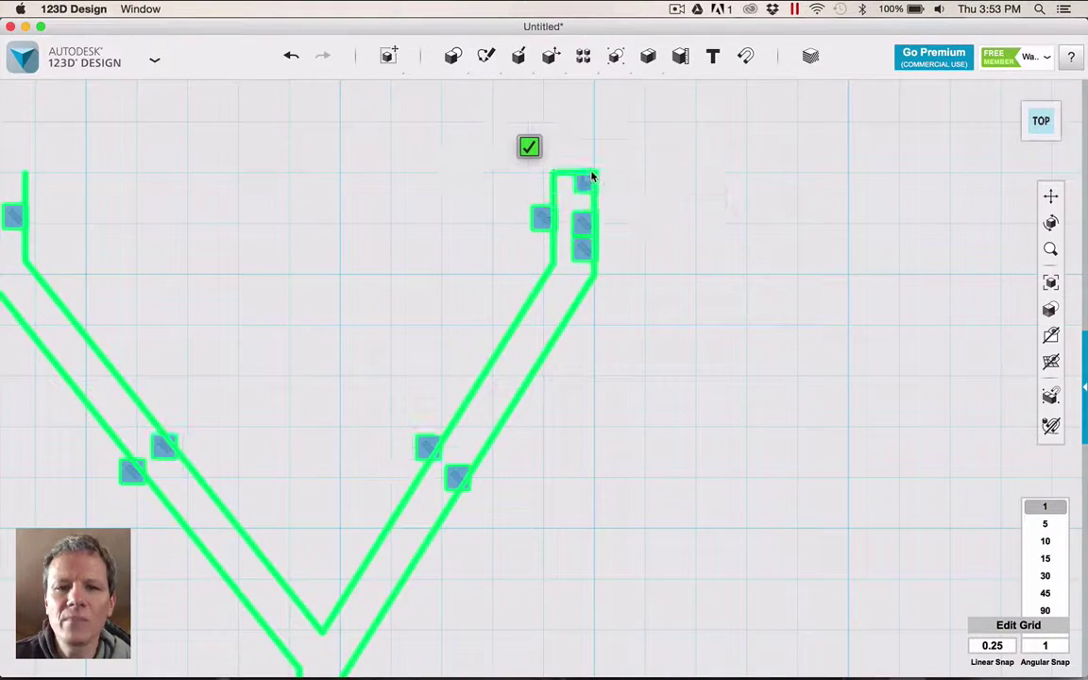
pyautogui.scroll(-1, 462, 242)
pyautogui.scroll(-2, 462, 243)
# - Cap the left arm's top and the stem's bottom with small rectangles
pyautogui.click(198, 202)
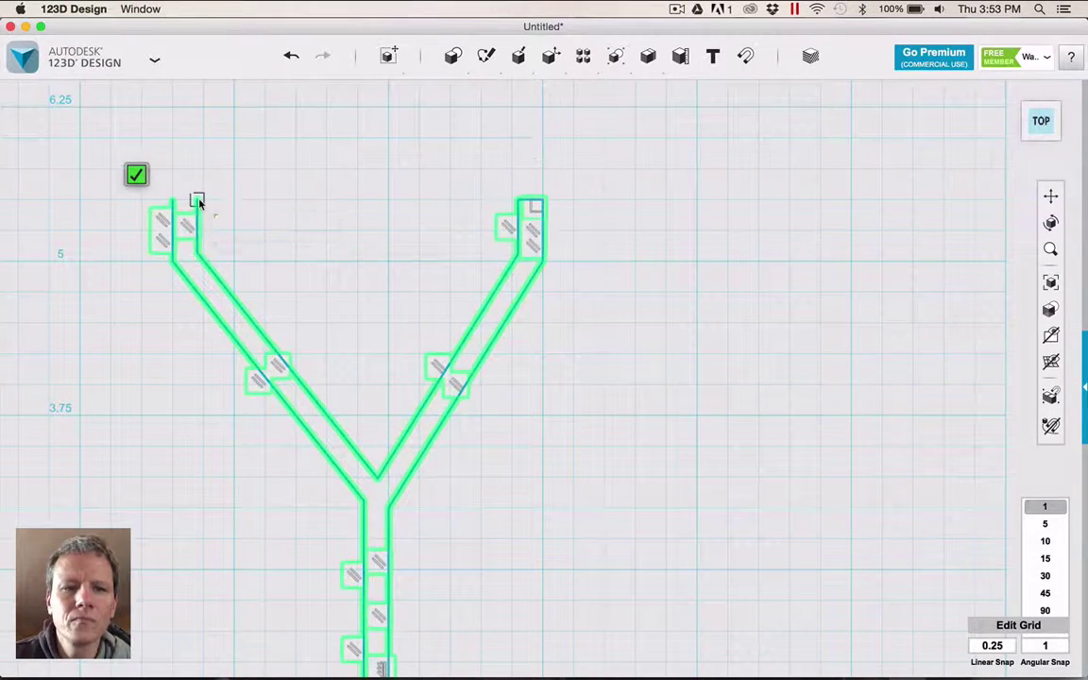
pyautogui.click(178, 204)
pyautogui.scroll(-3, 302, 315)
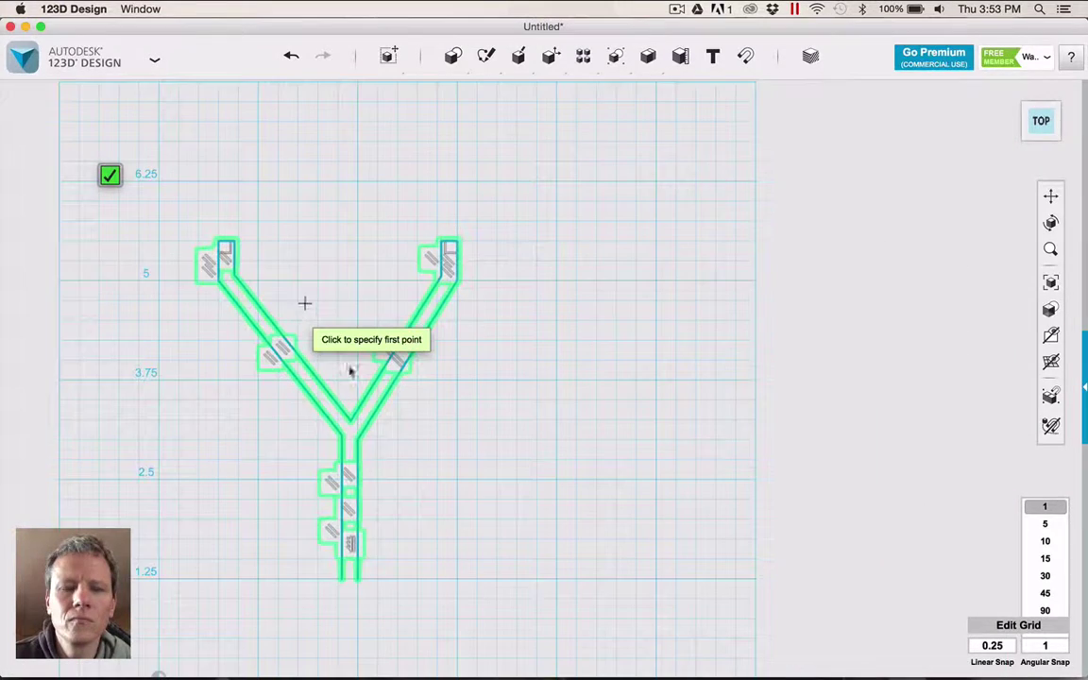
pyautogui.scroll(3, 355, 613)
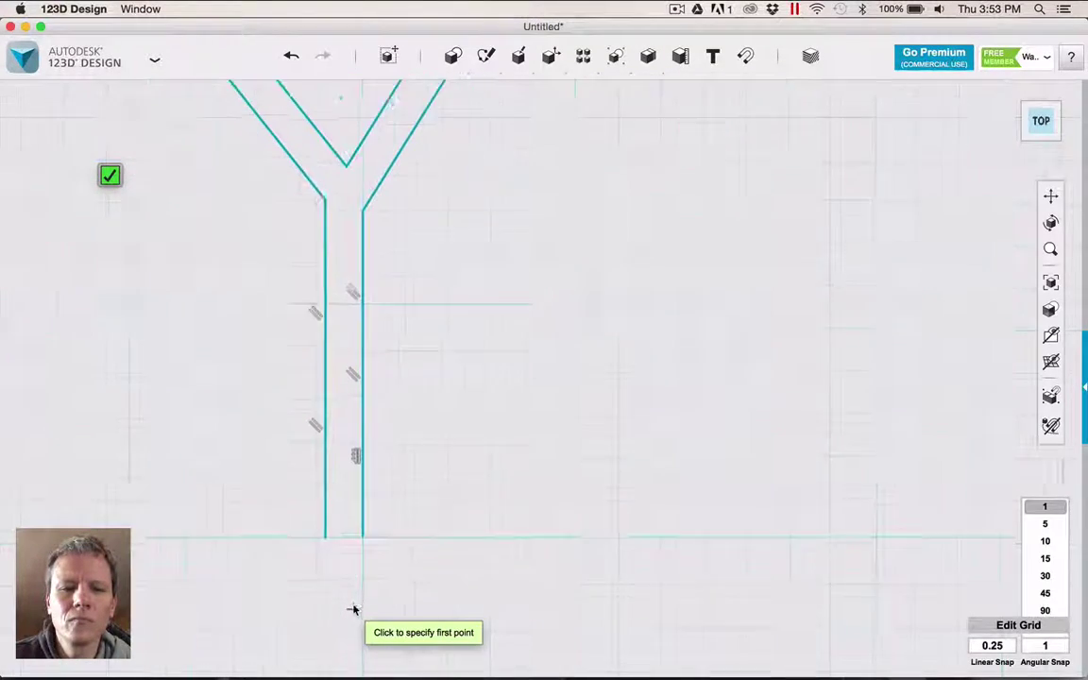
pyautogui.click(364, 531)
pyautogui.click(317, 531)
pyautogui.scroll(-3, 320, 530)
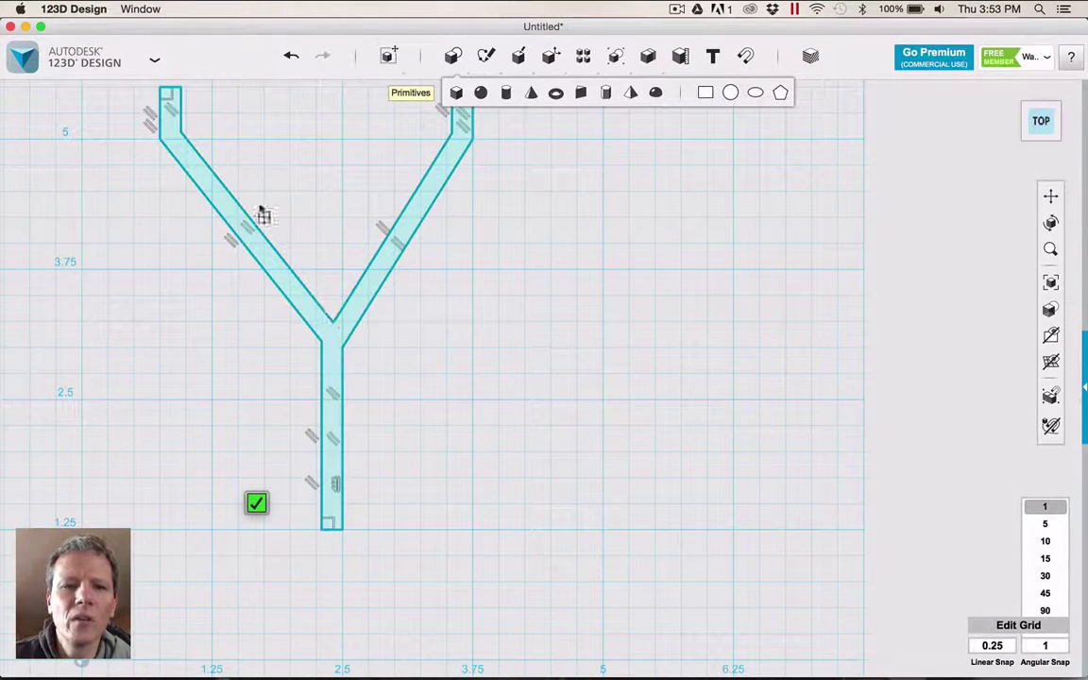
pyautogui.scroll(-2, 394, 527)
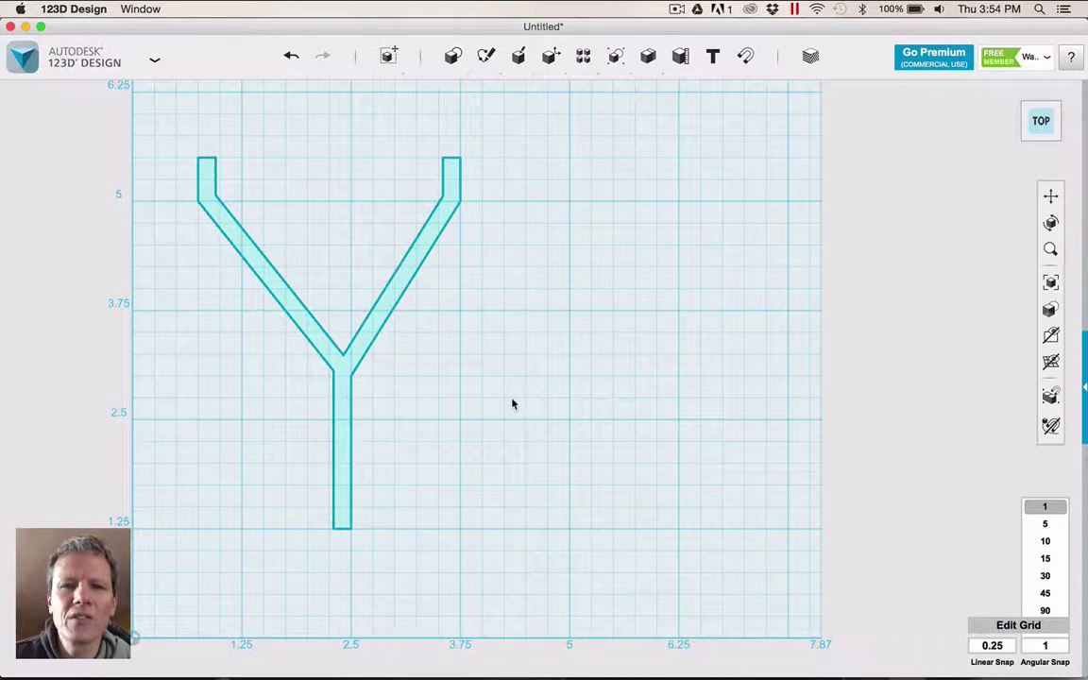
# - Revolve the Y profile 360 degrees about its stem-bottom edge into a wheel-shaped solid
pyautogui.moveTo(518, 57)
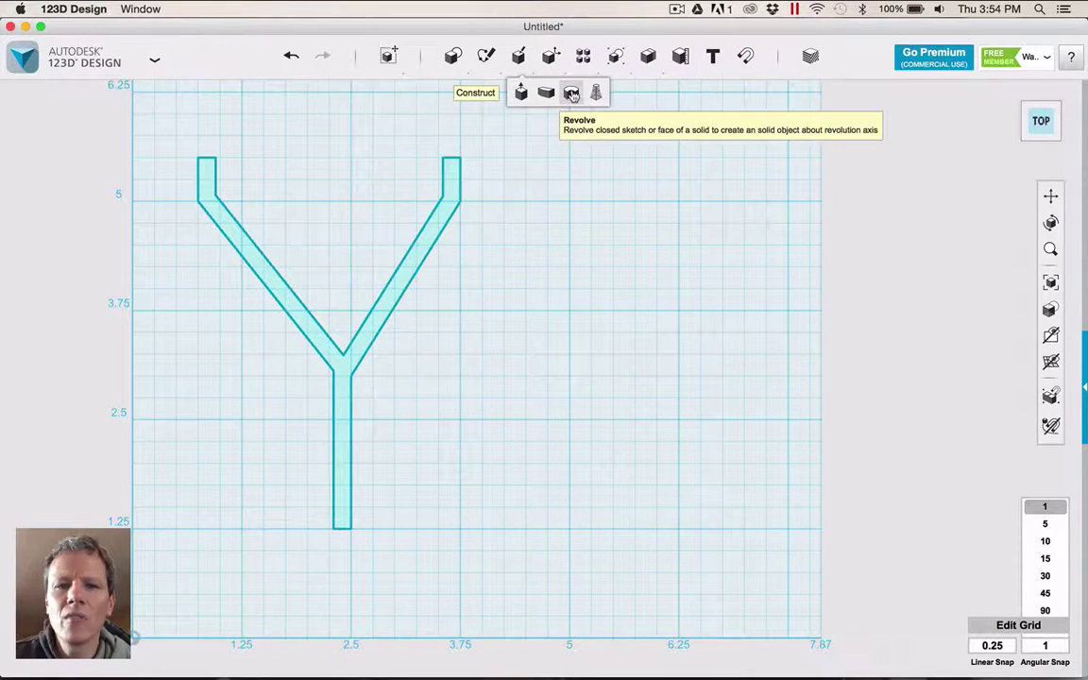
pyautogui.click(572, 93)
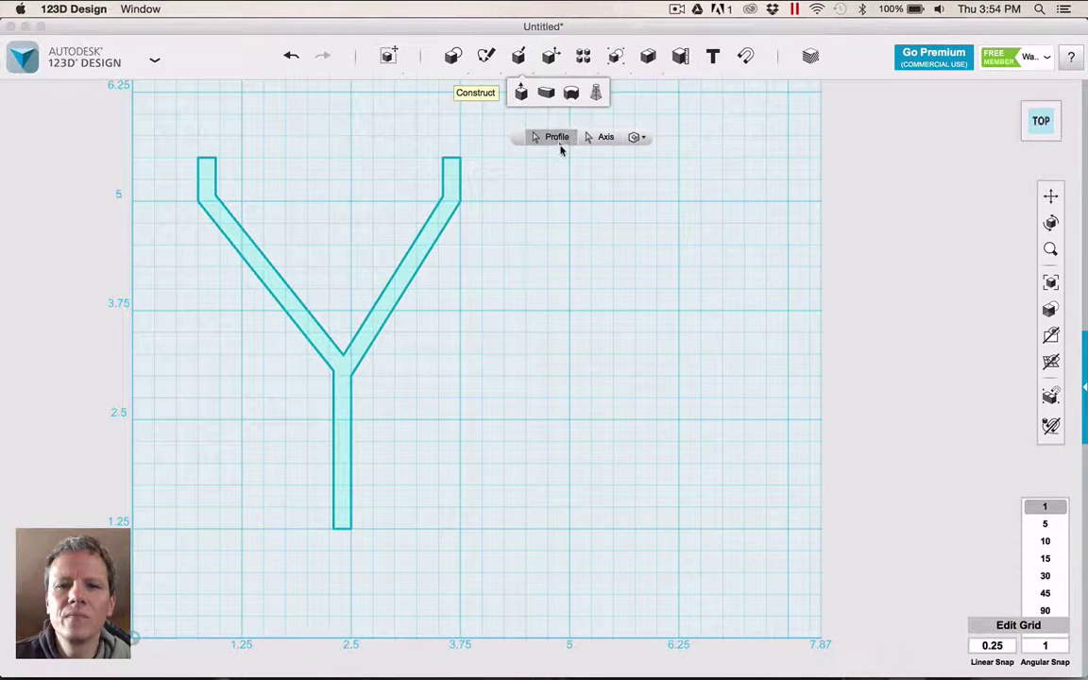
pyautogui.click(422, 249)
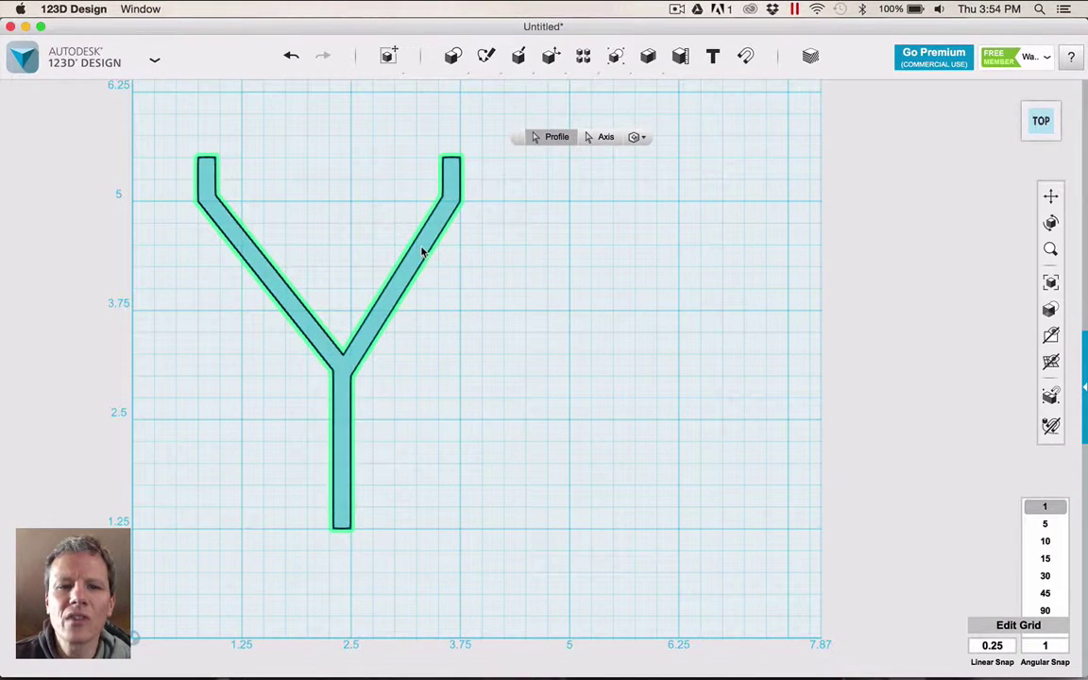
pyautogui.click(601, 140)
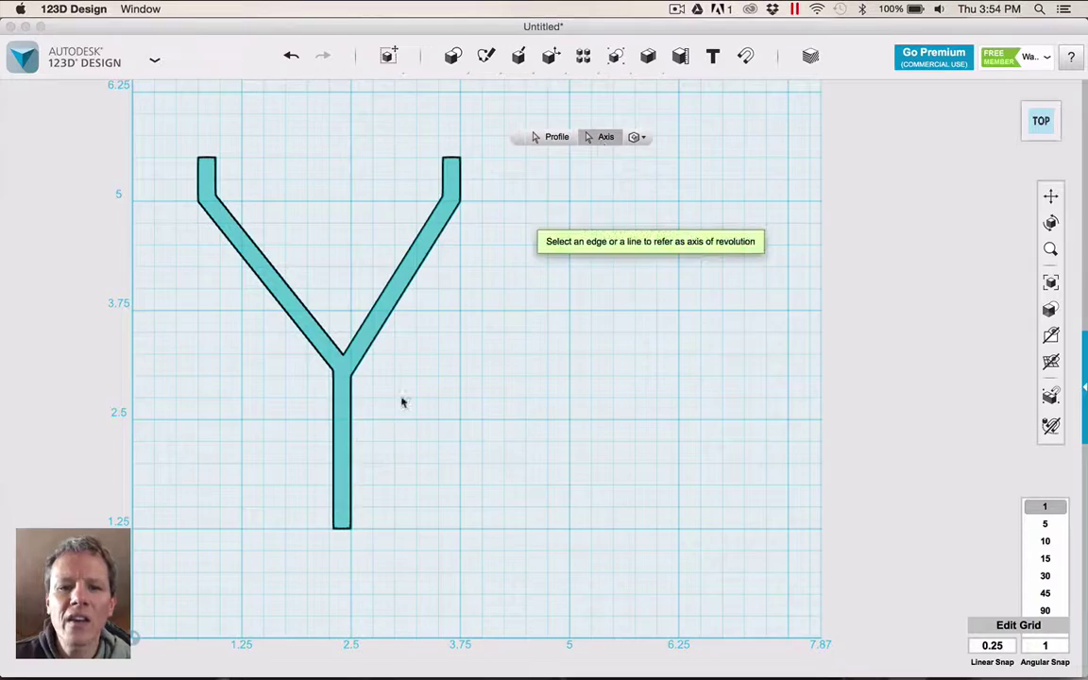
pyautogui.scroll(2, 341, 535)
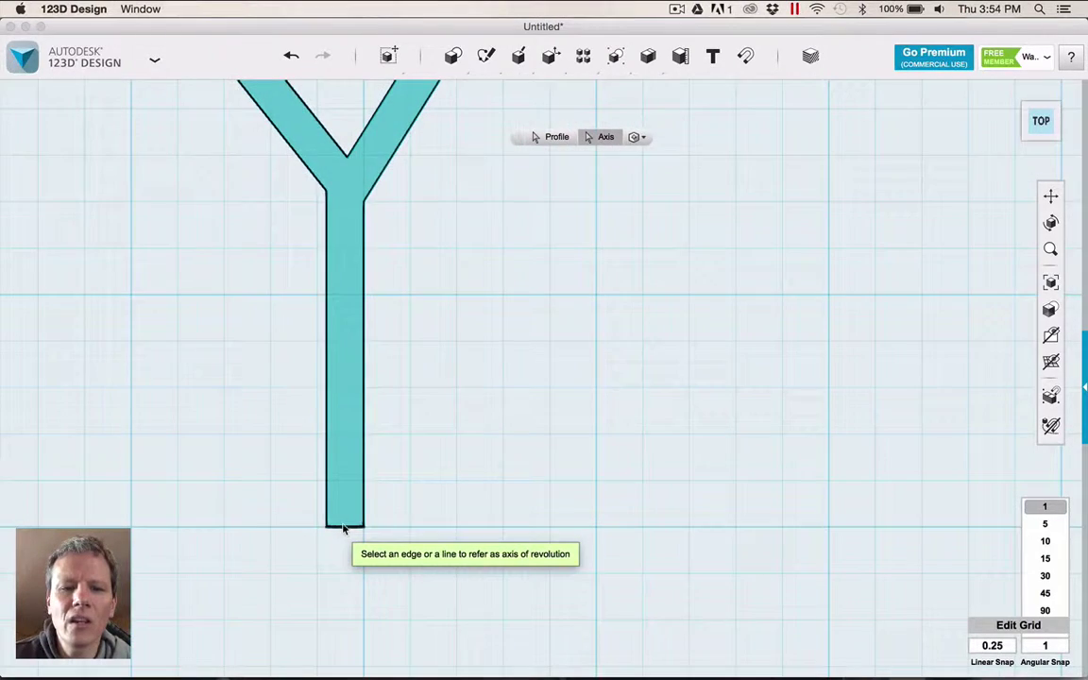
pyautogui.click(343, 528)
pyautogui.scroll(-3, 343, 527)
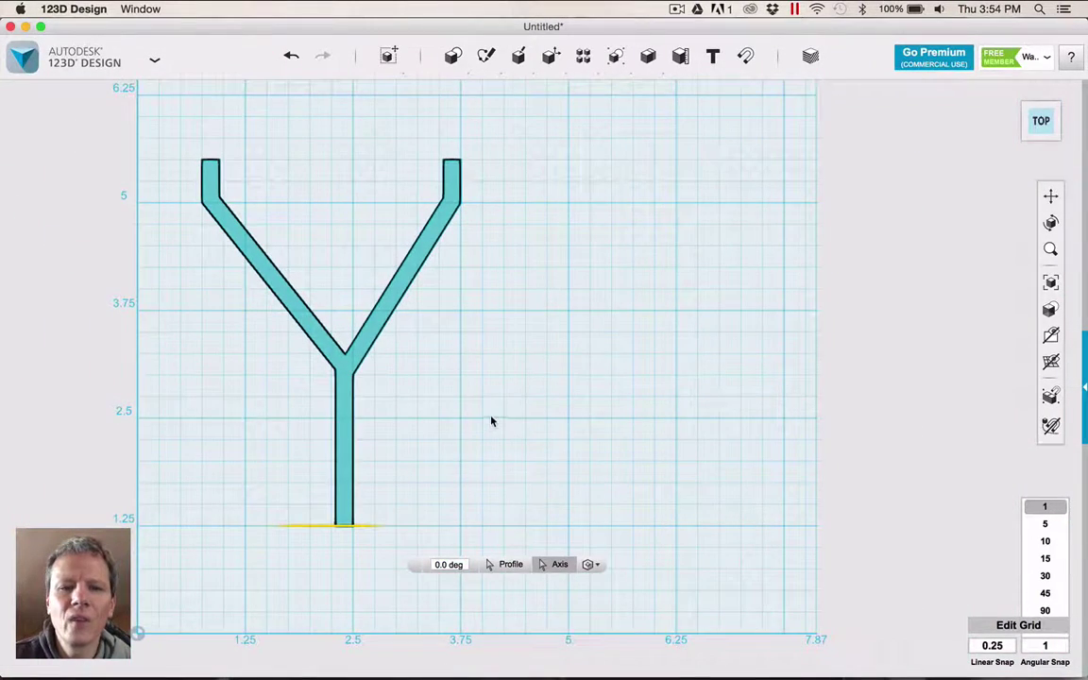
pyautogui.moveTo(489, 417); pyautogui.dragTo(453, 365, button='right')
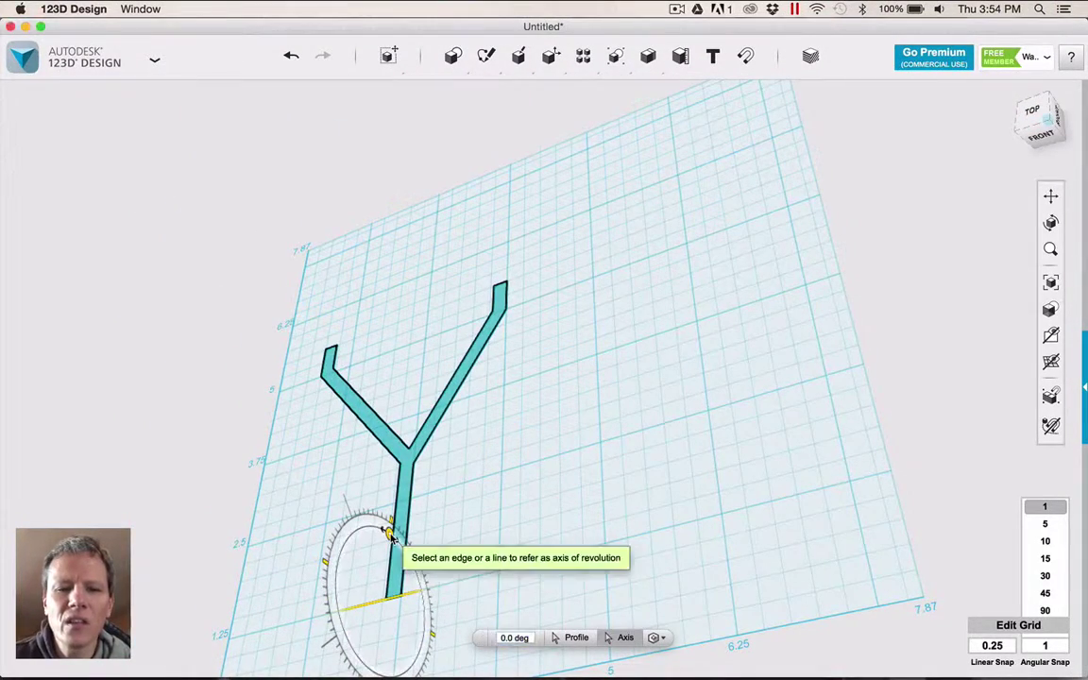
pyautogui.moveTo(390, 536); pyautogui.dragTo(423, 635)
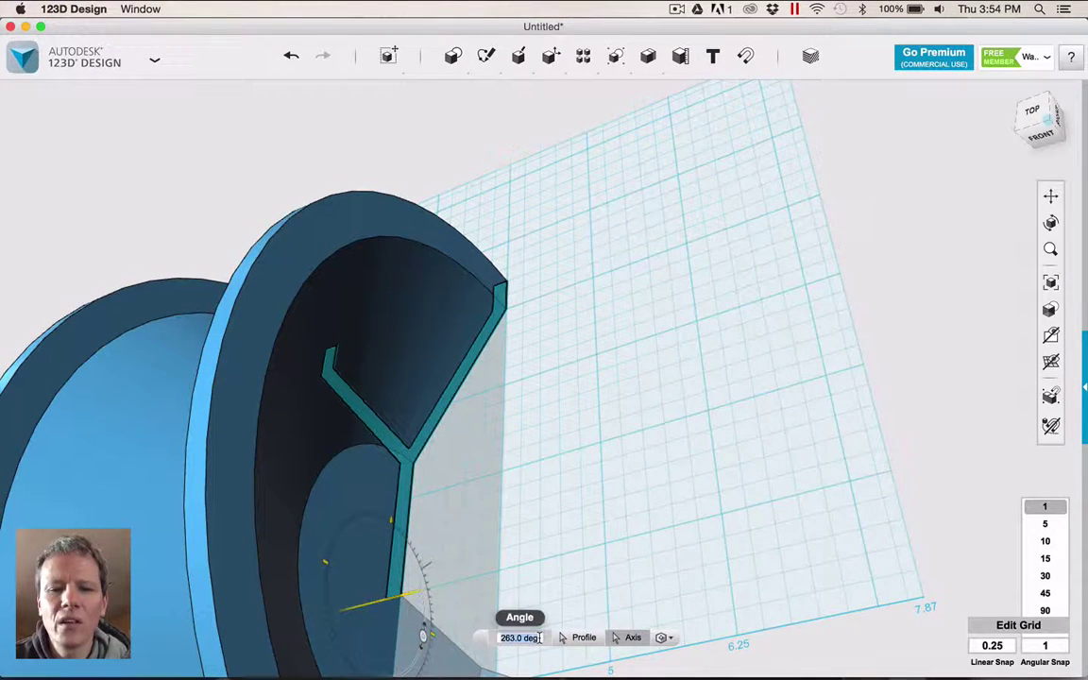
pyautogui.click(523, 639)
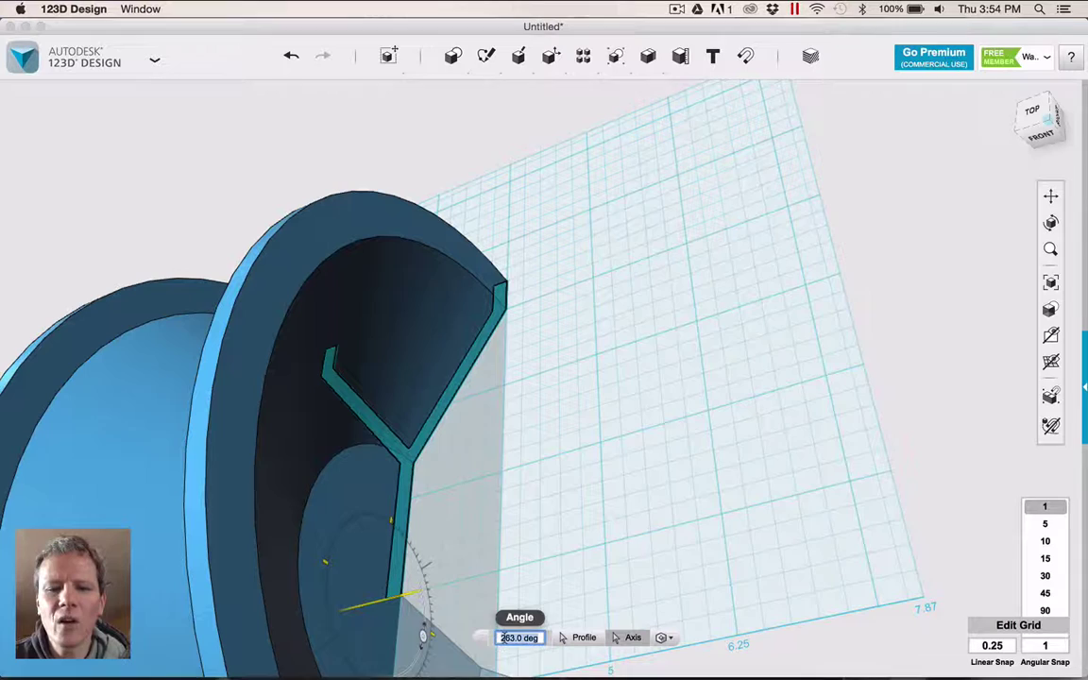
pyautogui.write('3')
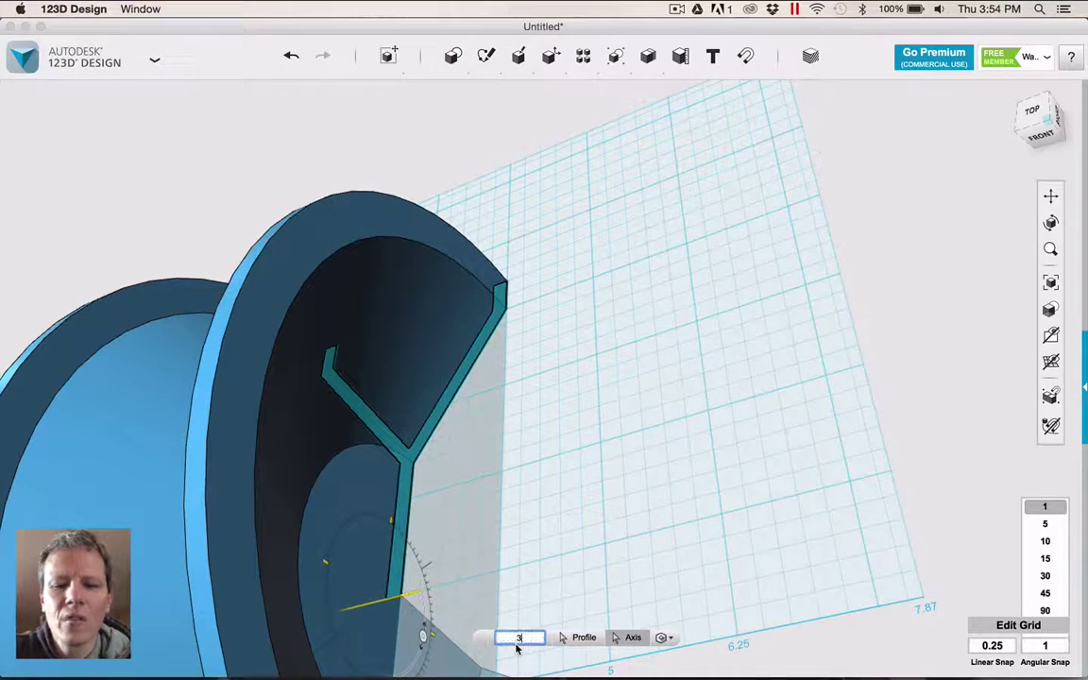
pyautogui.write('60')
pyautogui.press('Return')
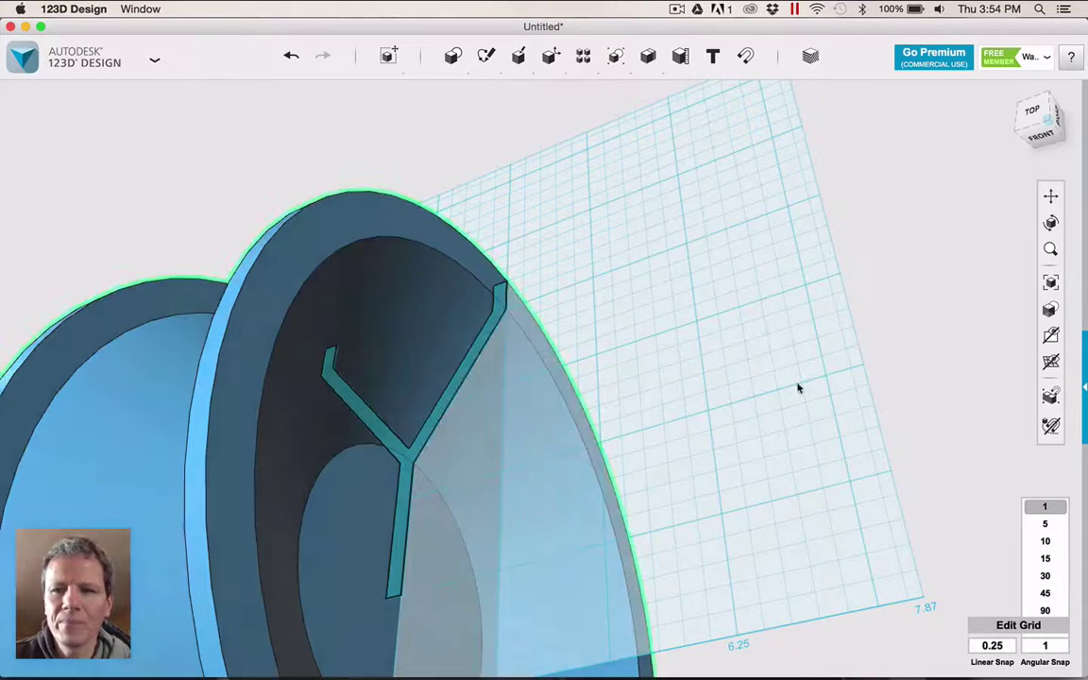
# - Hide the Y sketch, switch the grid off, and orbit around the rim solid
pyautogui.moveTo(1051, 362)
pyautogui.click(1019, 394)
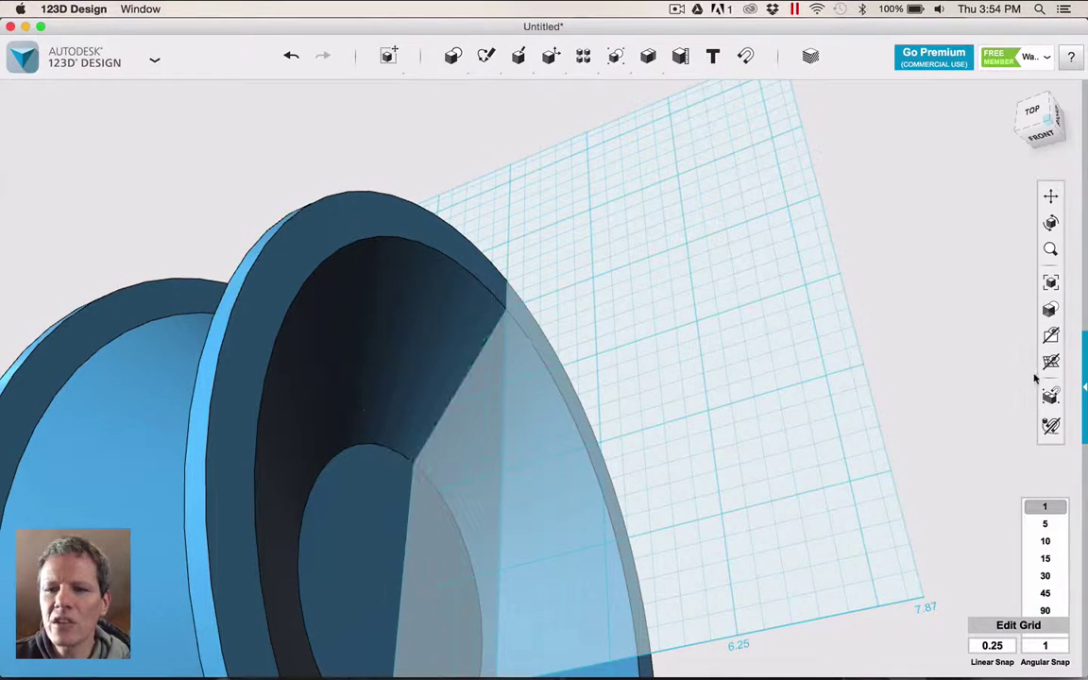
pyautogui.click(1052, 369)
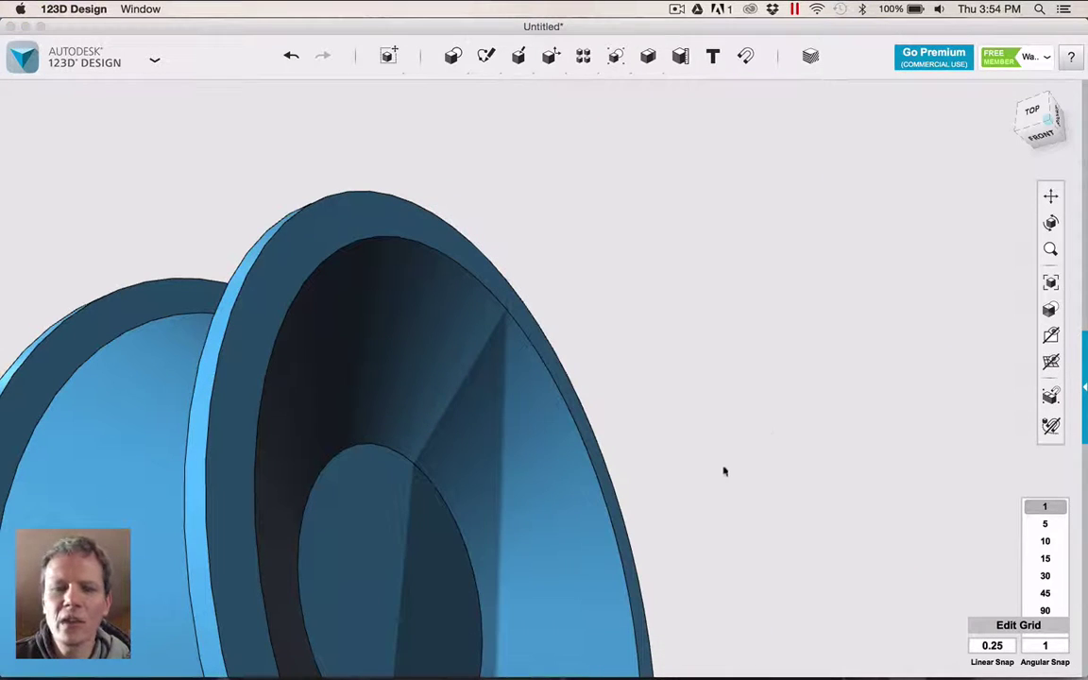
pyautogui.scroll(-5, 729, 476)
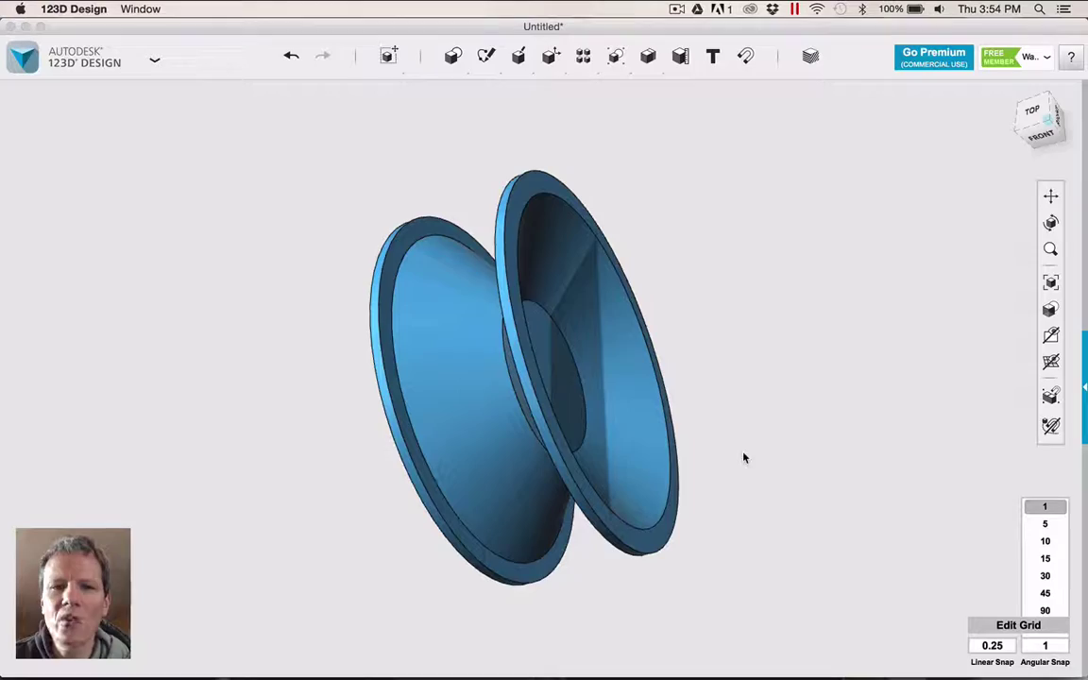
pyautogui.moveTo(757, 426); pyautogui.dragTo(476, 421, button='right')
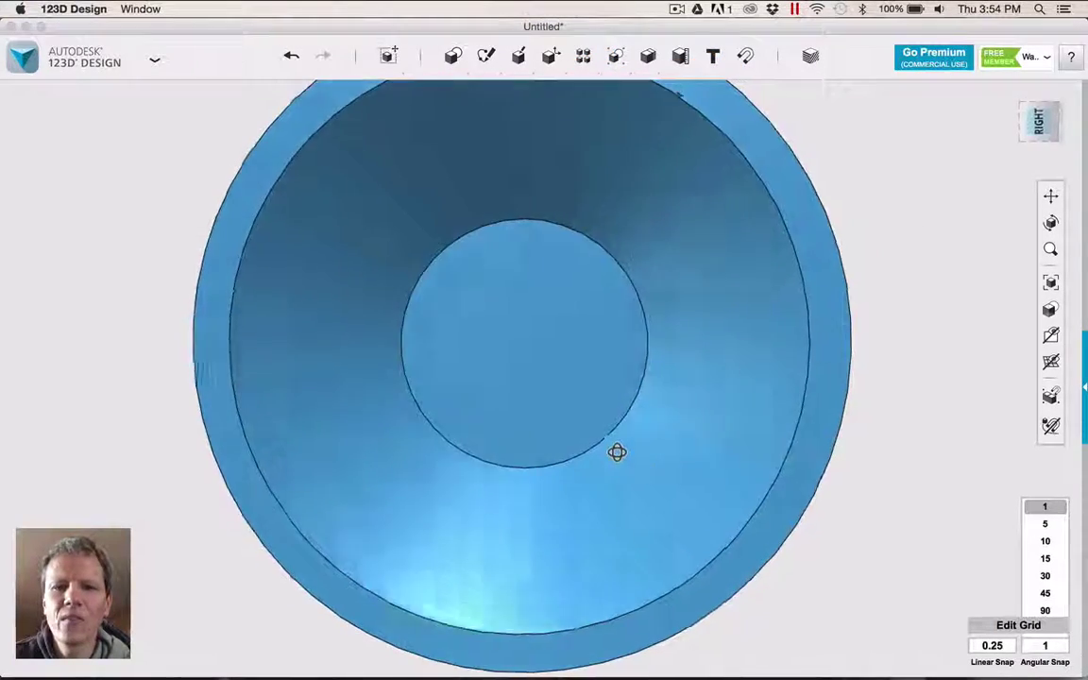
# - Sketch a small circle centred on the hub face
pyautogui.moveTo(617, 452); pyautogui.dragTo(489, 313, button='right')
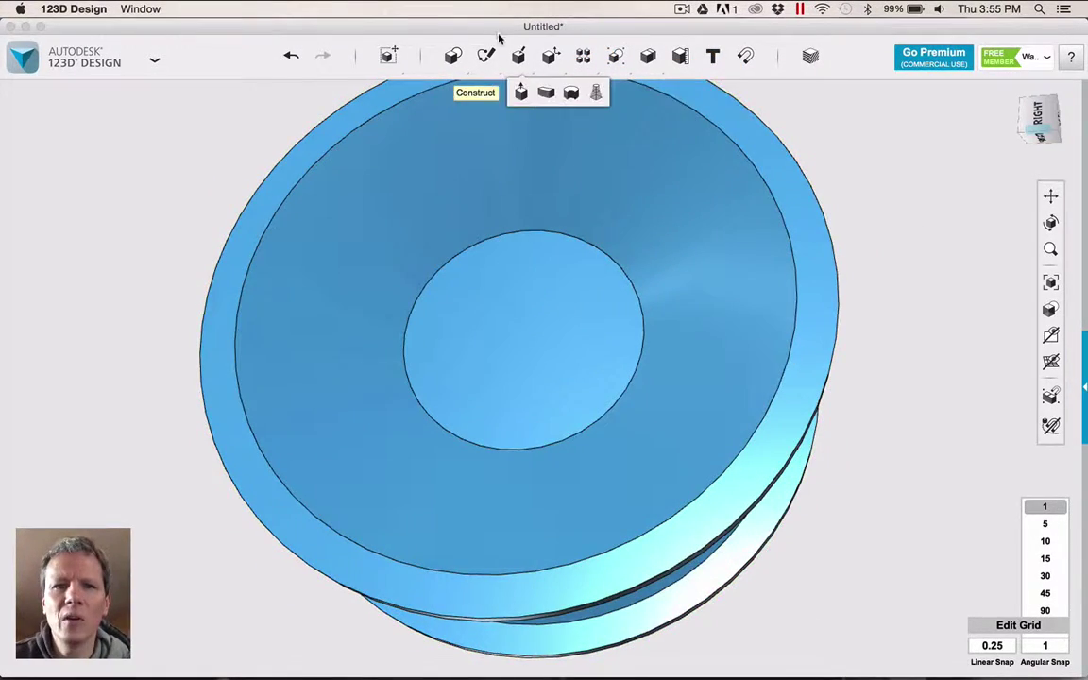
pyautogui.moveTo(488, 56)
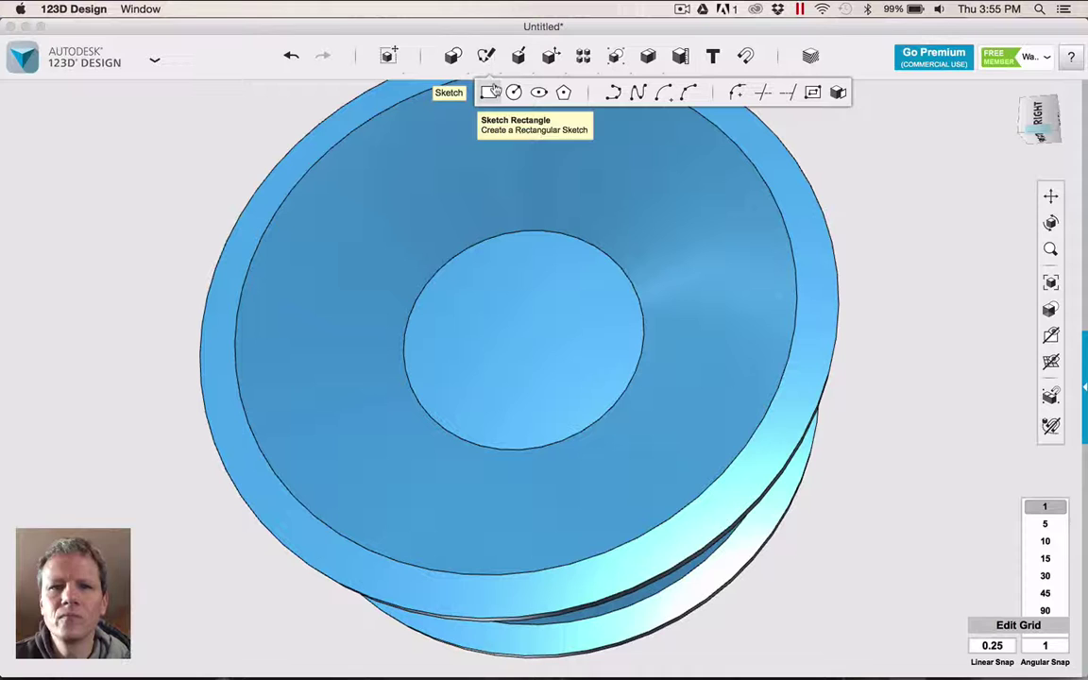
pyautogui.click(513, 94)
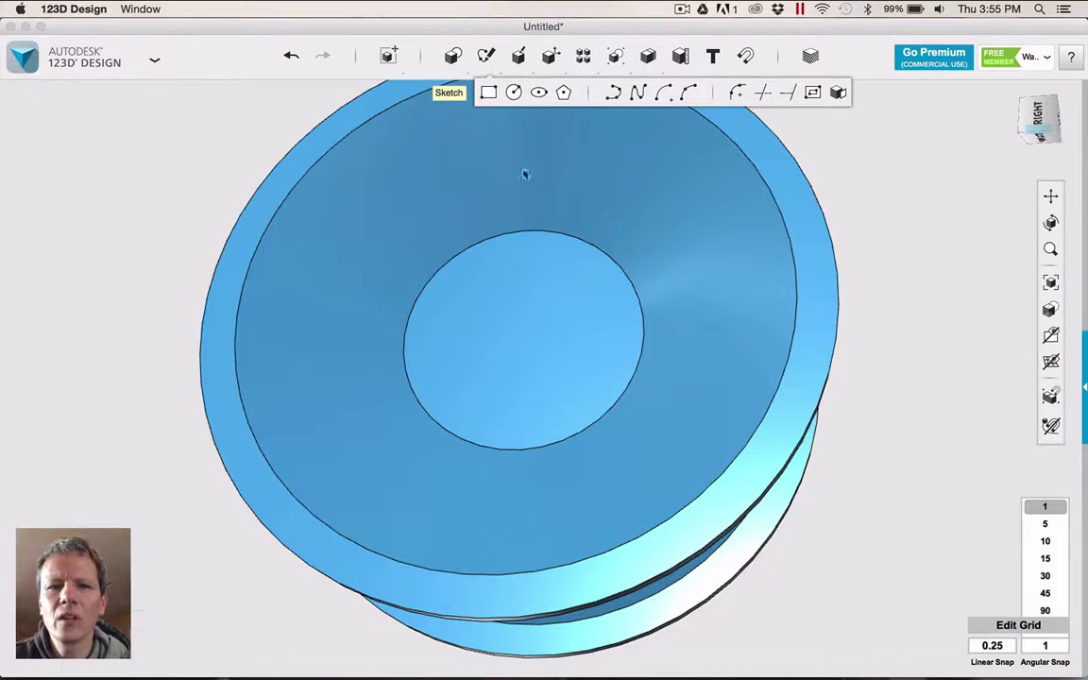
pyautogui.click(562, 294)
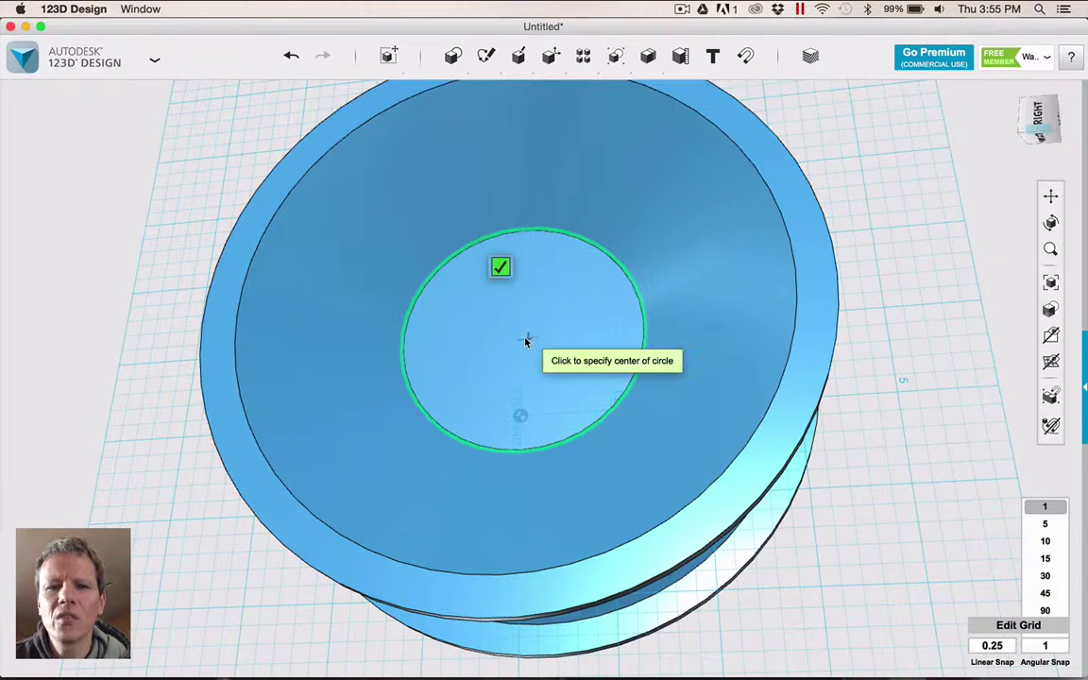
pyautogui.click(493, 322)
pyautogui.click(556, 355)
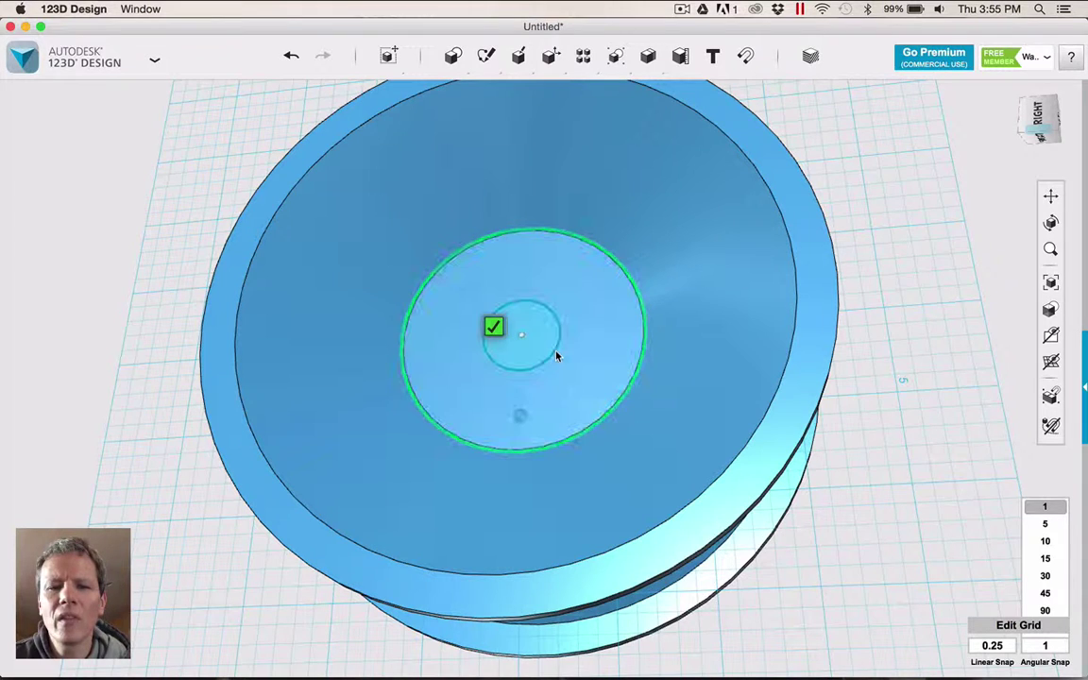
pyautogui.press('Escape')
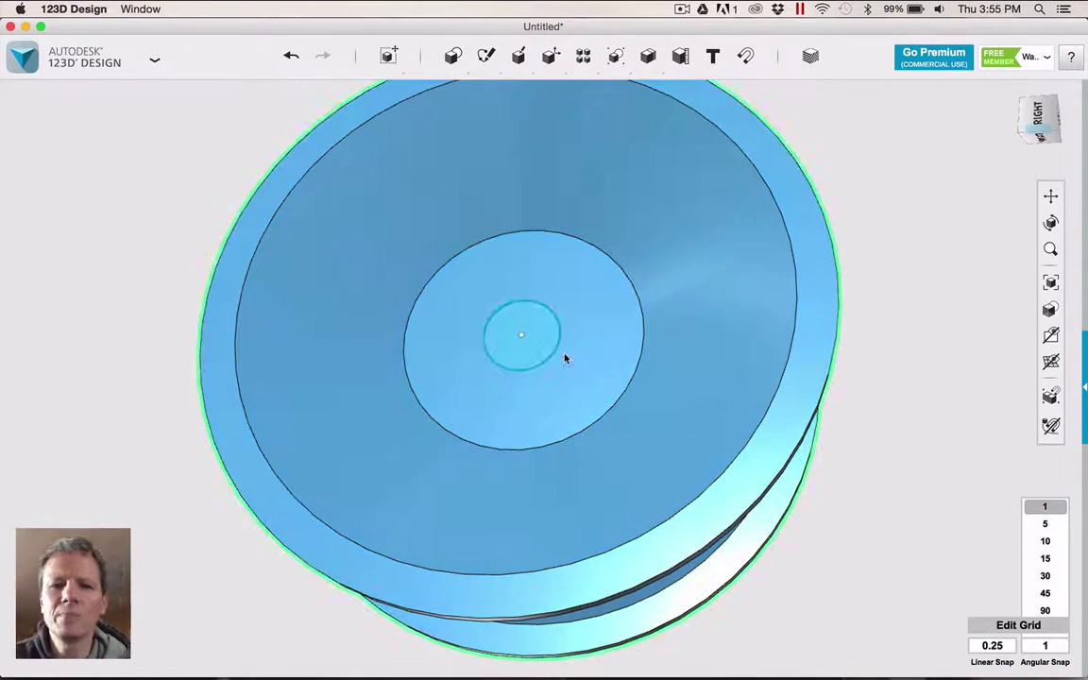
# - Extrude the centre circle 0.25 in into a raised cylinder and check its edge
pyautogui.click(548, 353)
pyautogui.moveTo(577, 420)
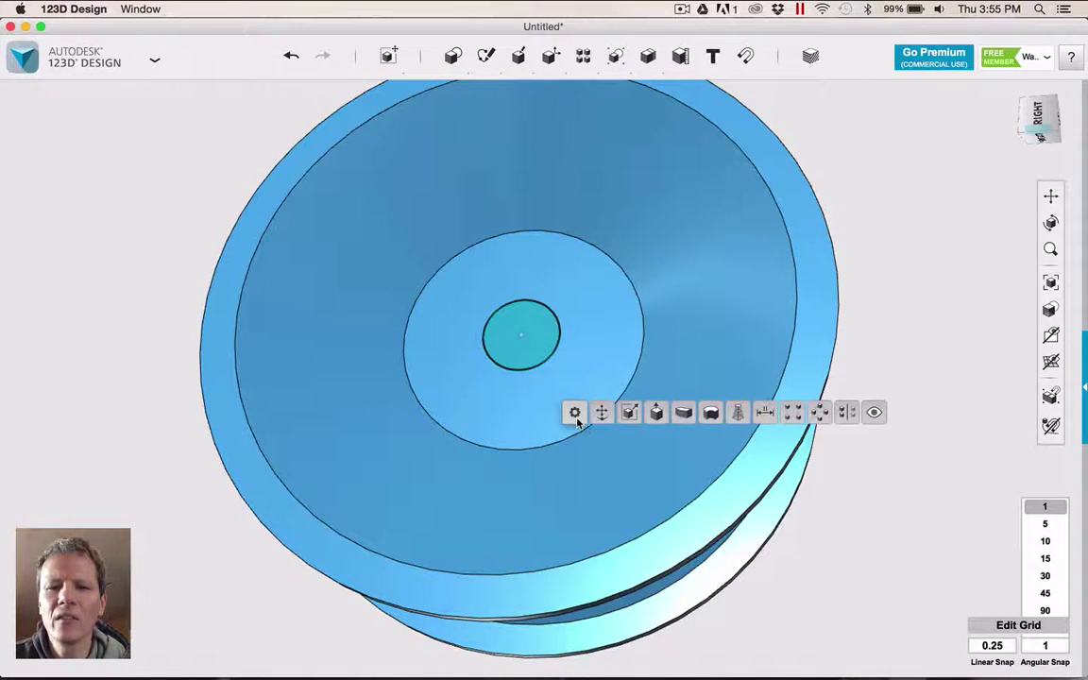
pyautogui.click(658, 413)
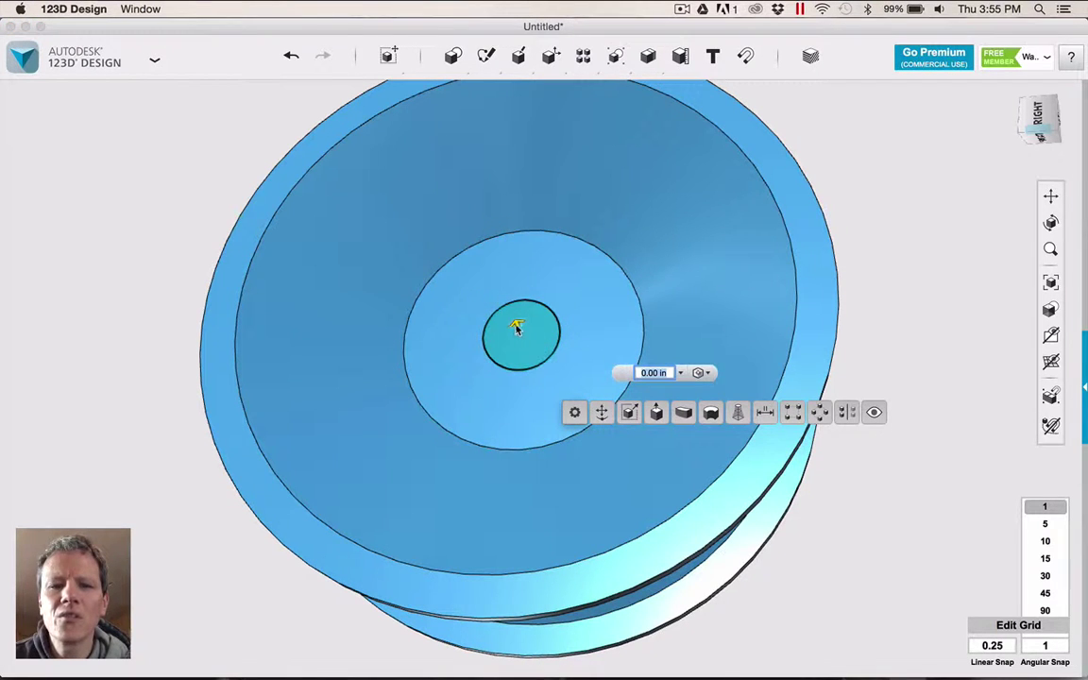
pyautogui.moveTo(518, 323); pyautogui.dragTo(515, 320)
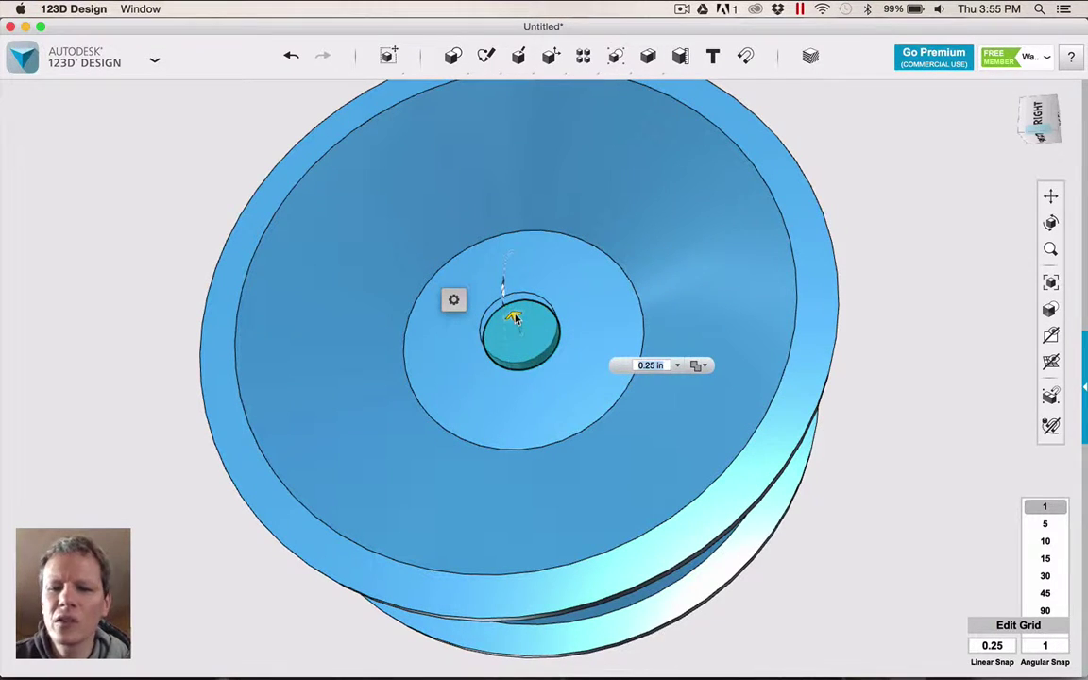
pyautogui.press('Return')
pyautogui.click(513, 315)
pyautogui.click(513, 313)
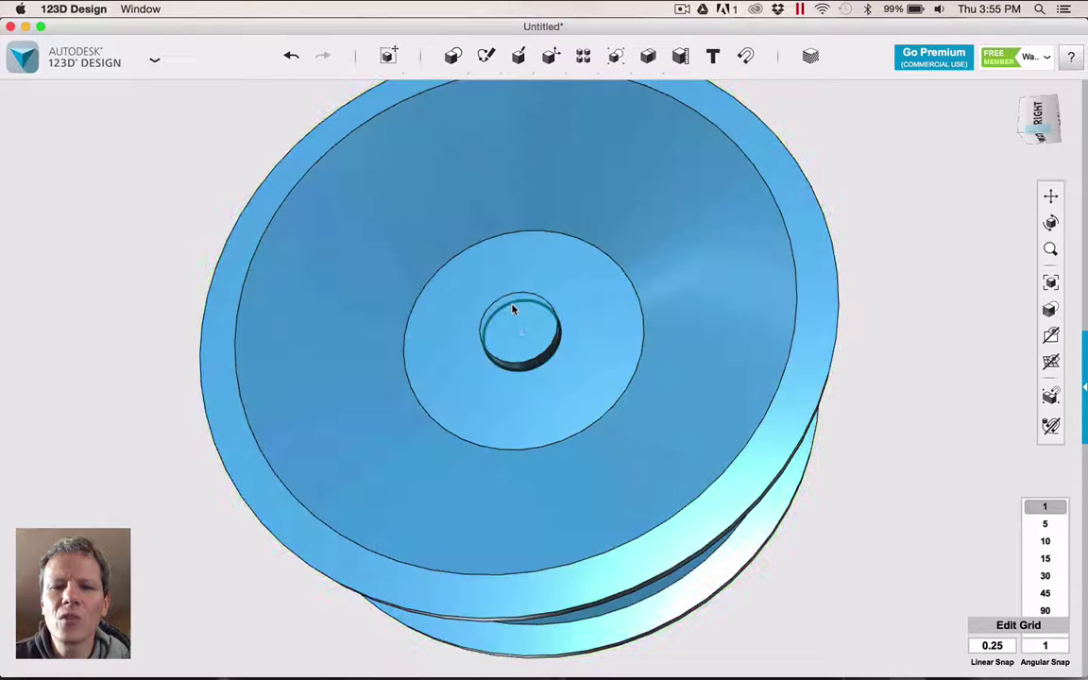
pyautogui.click(514, 311)
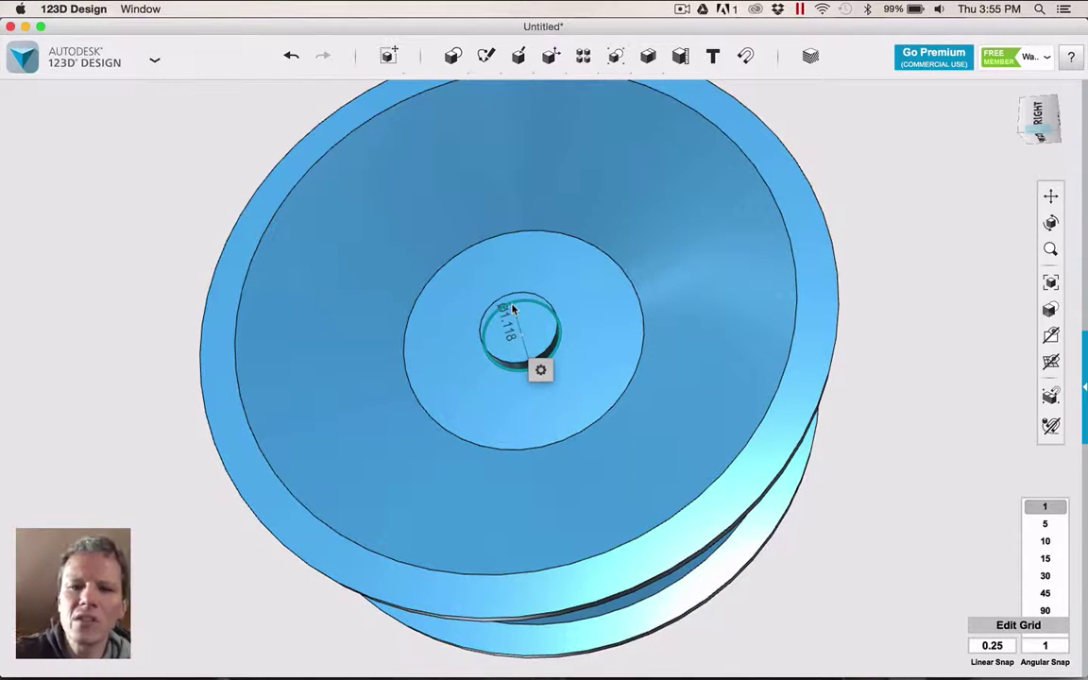
pyautogui.click(513, 309)
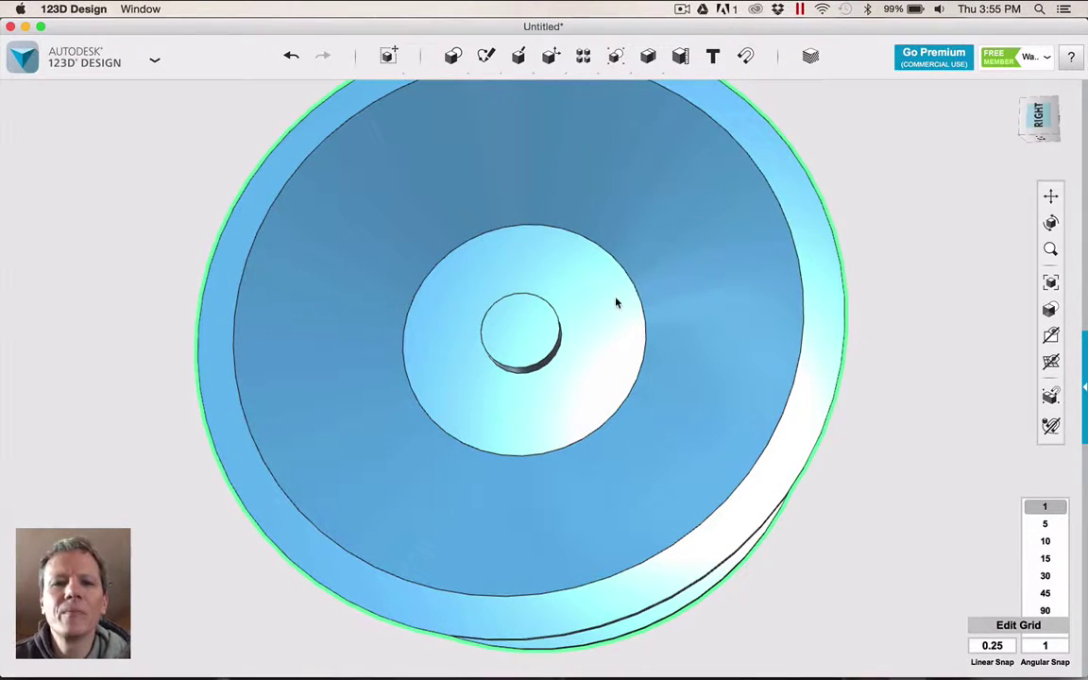
# - Sketch a hexagon beside the rim and extrude it into a short prism
pyautogui.moveTo(486, 56)
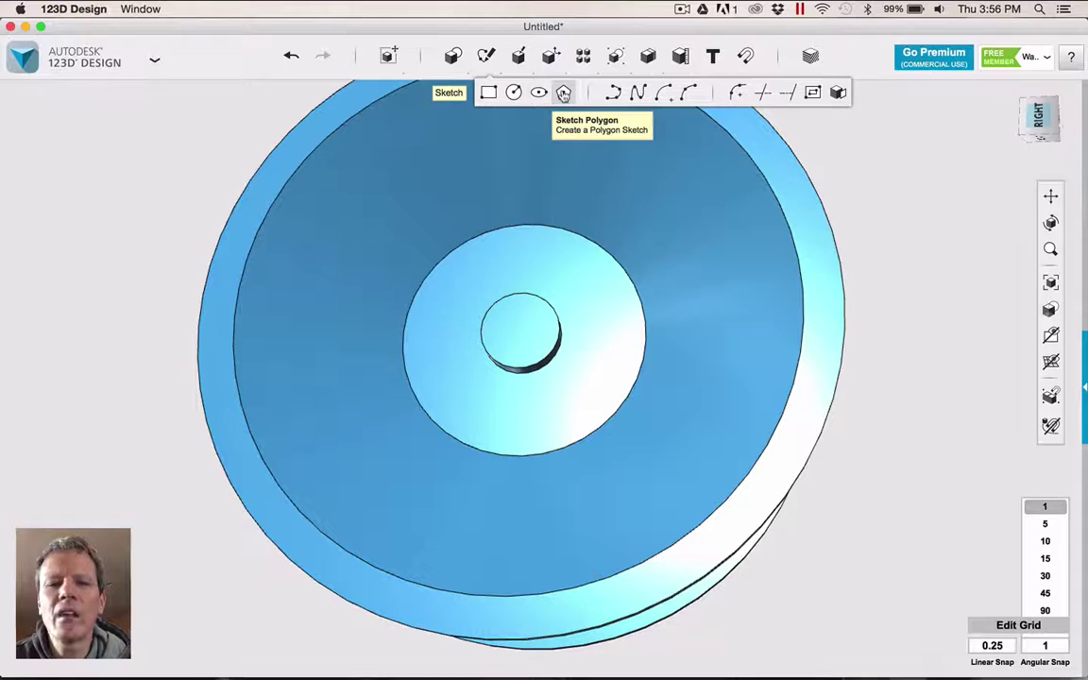
pyautogui.click(563, 93)
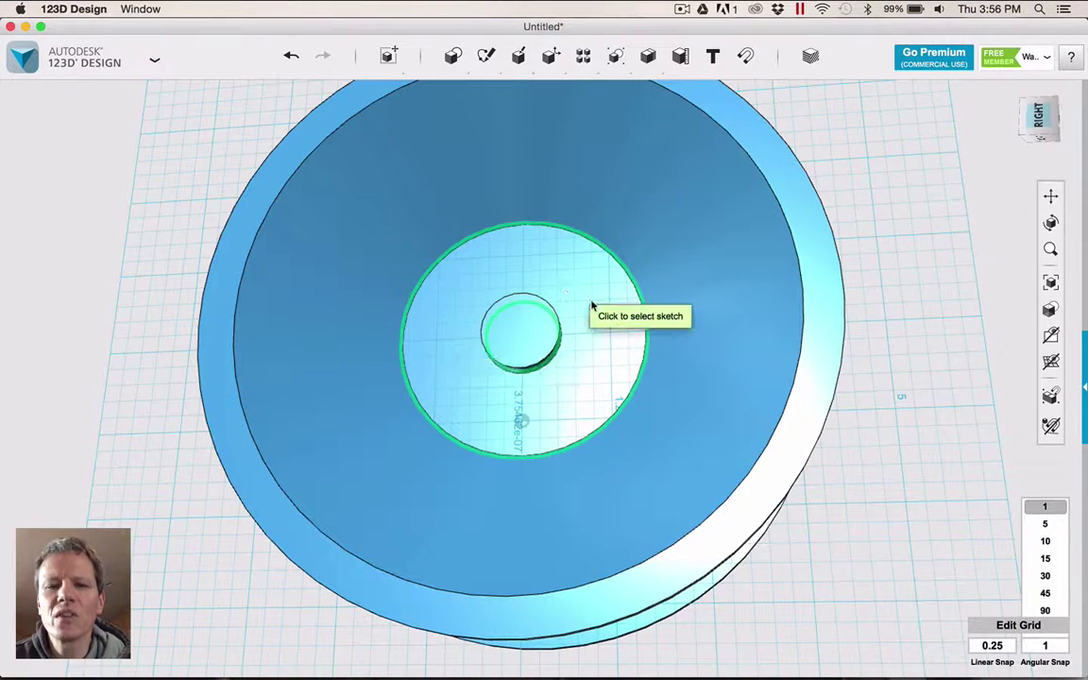
pyautogui.click(593, 305)
pyautogui.click(928, 234)
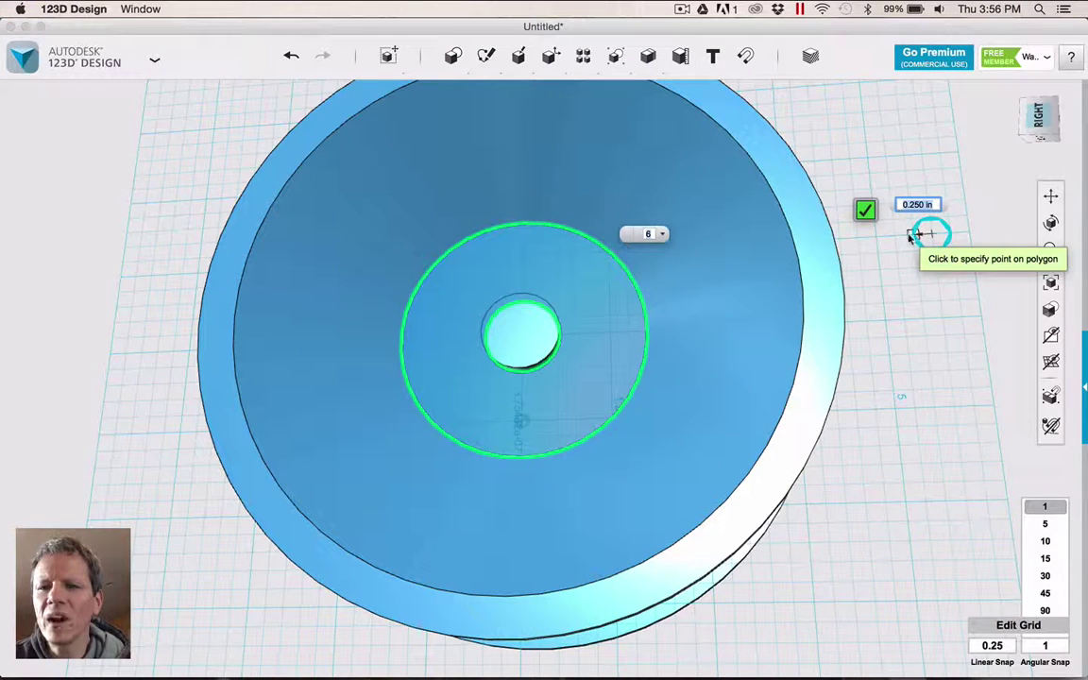
pyautogui.click(919, 235)
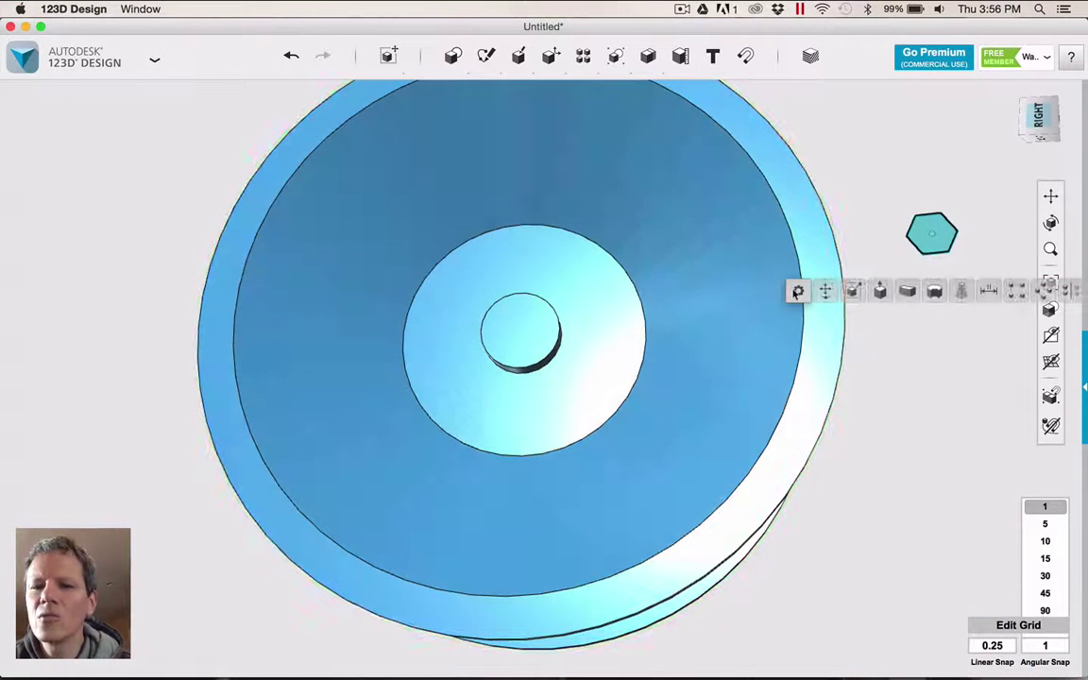
pyautogui.click(853, 291)
pyautogui.moveTo(939, 227); pyautogui.dragTo(927, 162, button='right')
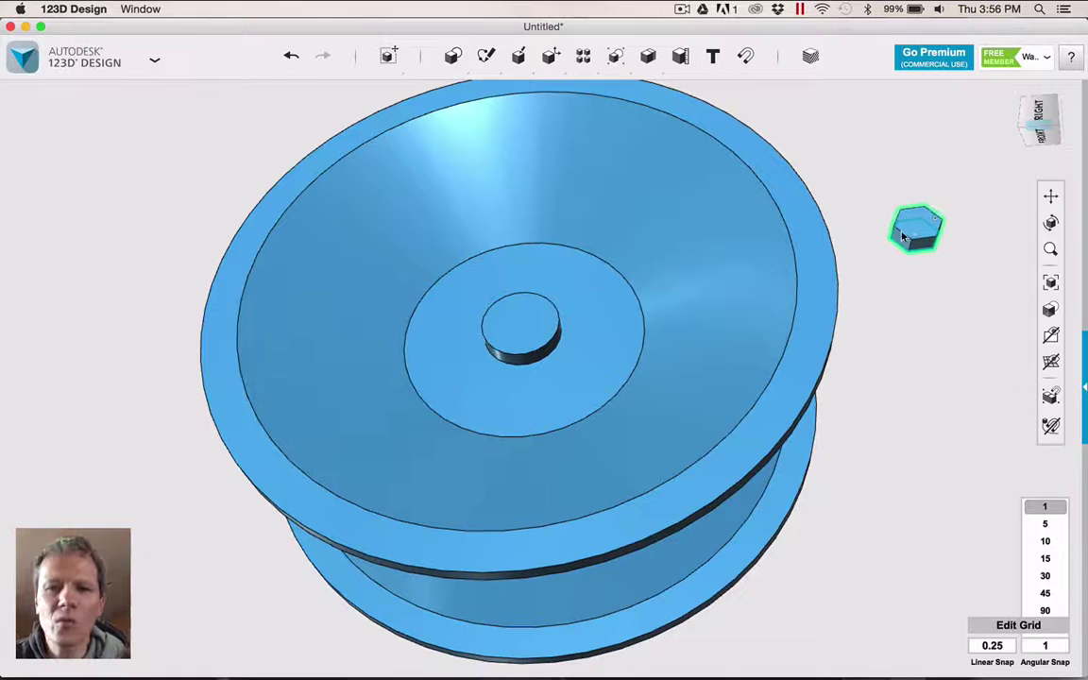
pyautogui.moveTo(909, 243); pyautogui.dragTo(938, 235, button='right')
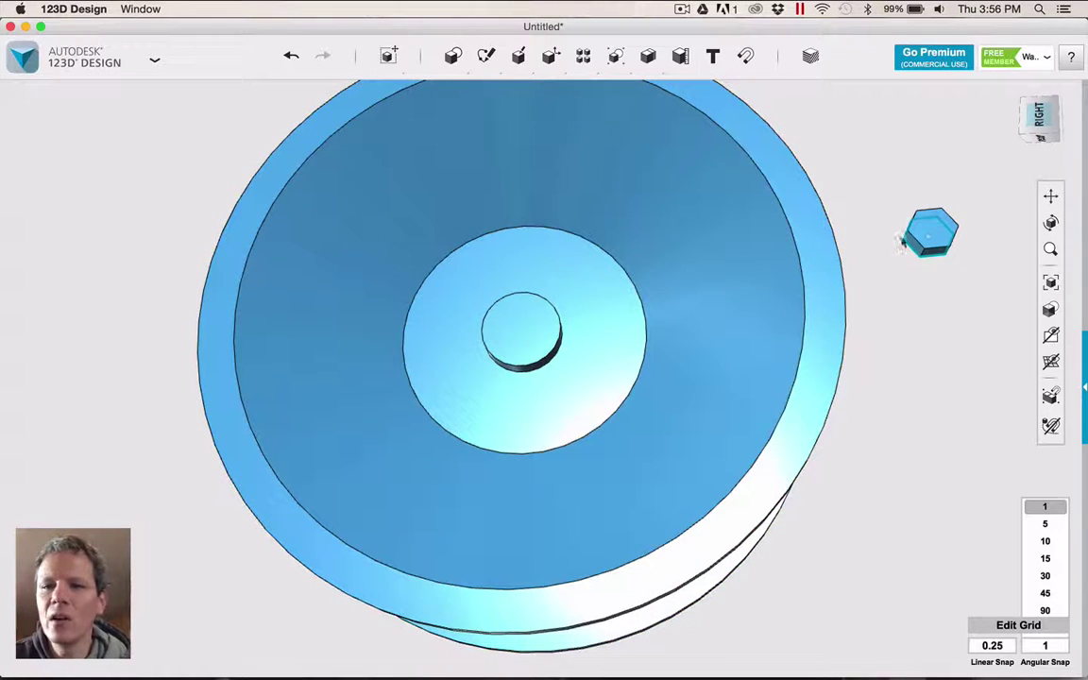
# - Move the hexagonal prism onto the hub above the centre cap and delete the leftover hexagon sketch
pyautogui.click(926, 243)
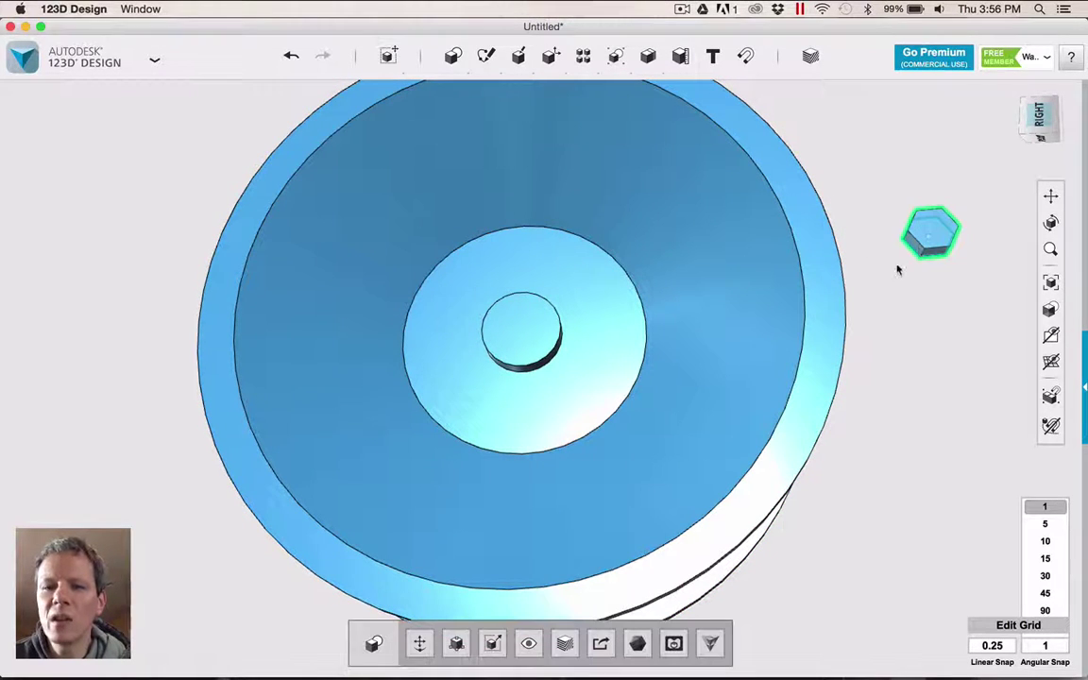
pyautogui.click(419, 643)
pyautogui.moveTo(931, 233); pyautogui.dragTo(523, 253)
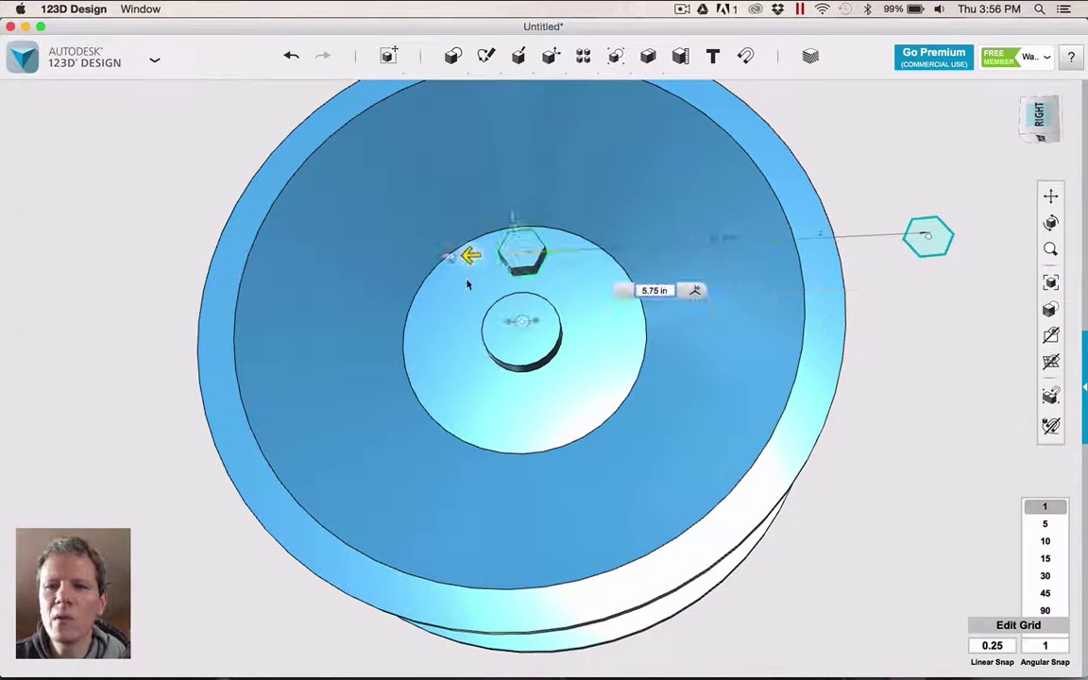
pyautogui.click(899, 213)
pyautogui.moveTo(960, 272); pyautogui.dragTo(901, 207)
pyautogui.press('Delete')
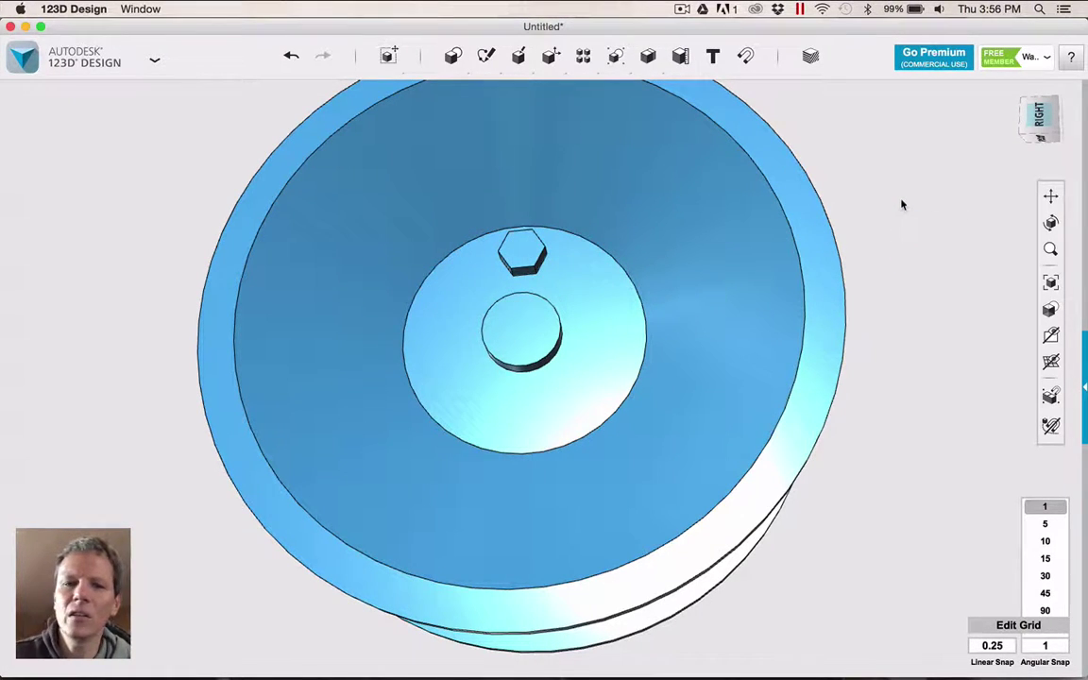
pyautogui.click(525, 250)
pyautogui.click(565, 646)
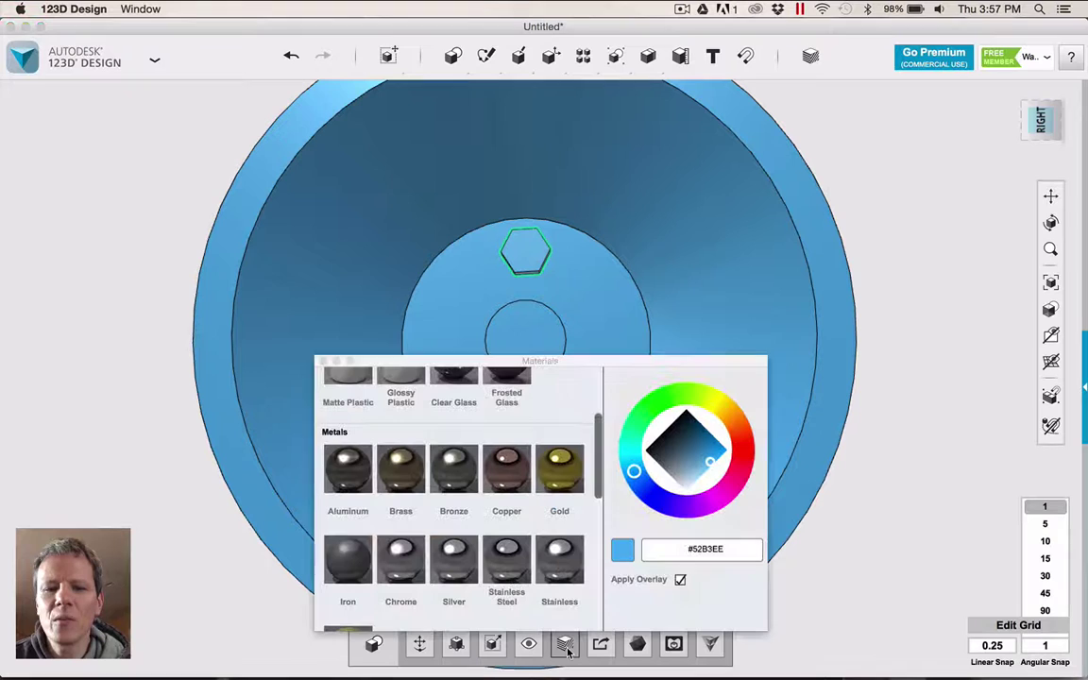
# - Apply Iron to the bolt, trying a #316380 overlay before leaving the overlay off
pyautogui.click(348, 559)
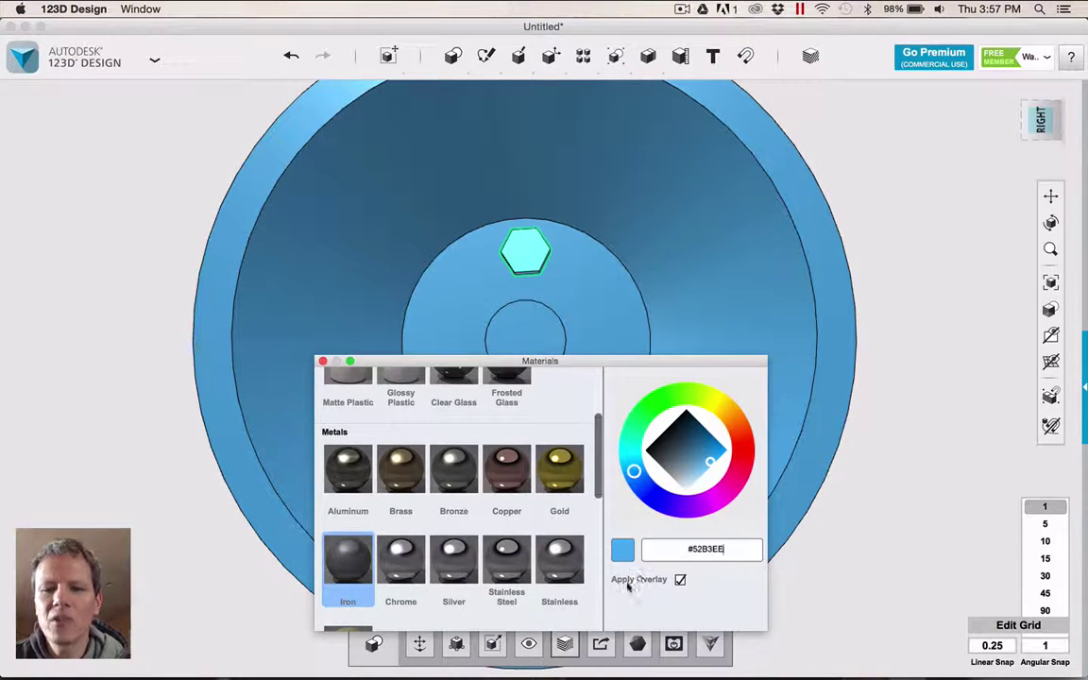
pyautogui.click(680, 581)
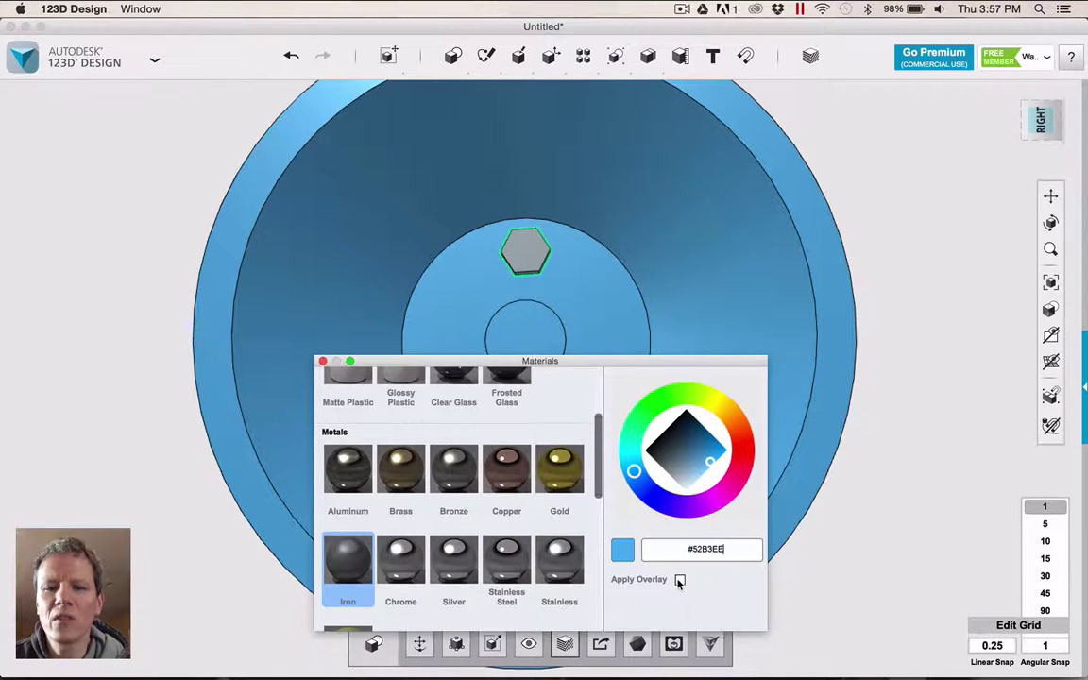
pyautogui.click(680, 581)
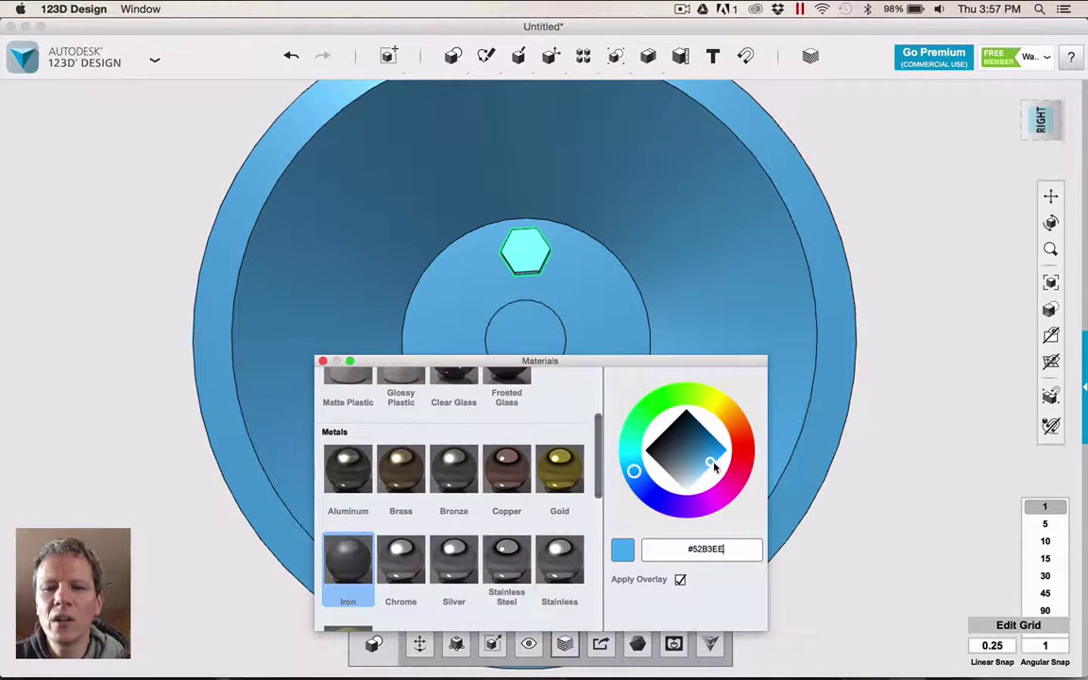
pyautogui.moveTo(716, 466); pyautogui.dragTo(691, 445)
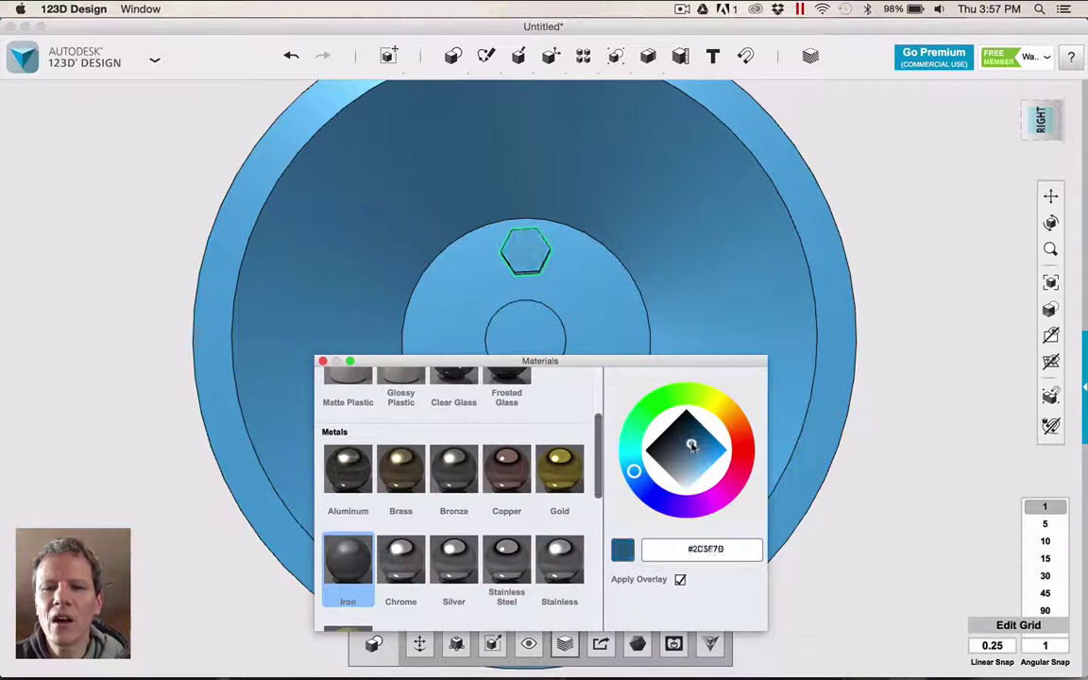
pyautogui.click(680, 581)
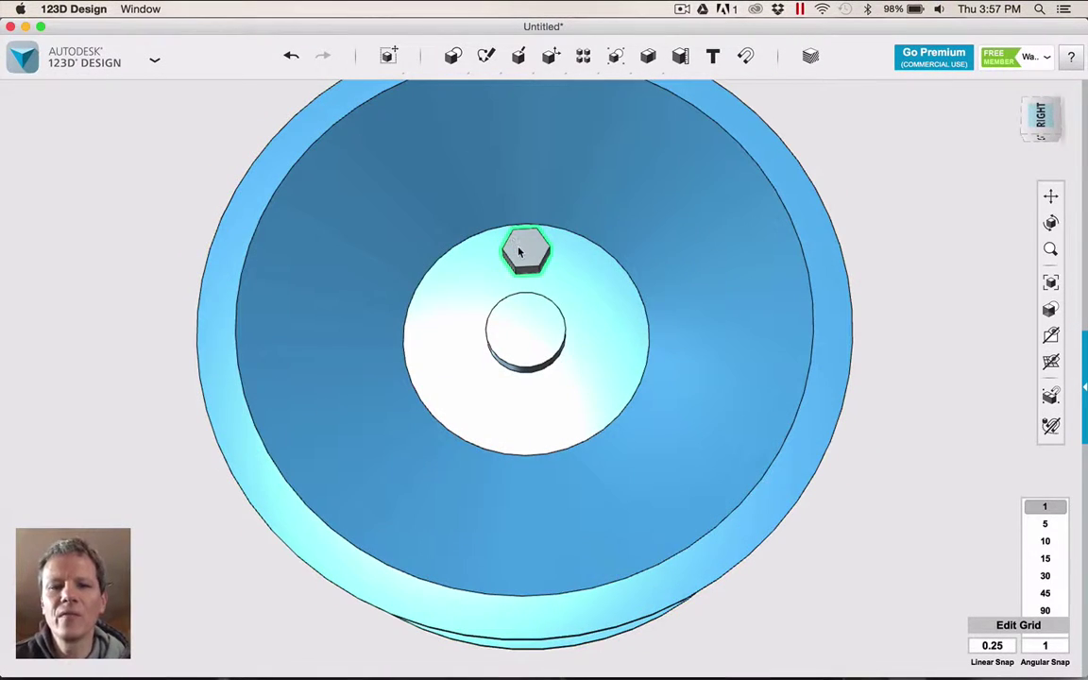
# - Circular-pattern the hexagonal bolt 5 times around the hub circle axis
pyautogui.click(524, 248)
pyautogui.moveTo(585, 58)
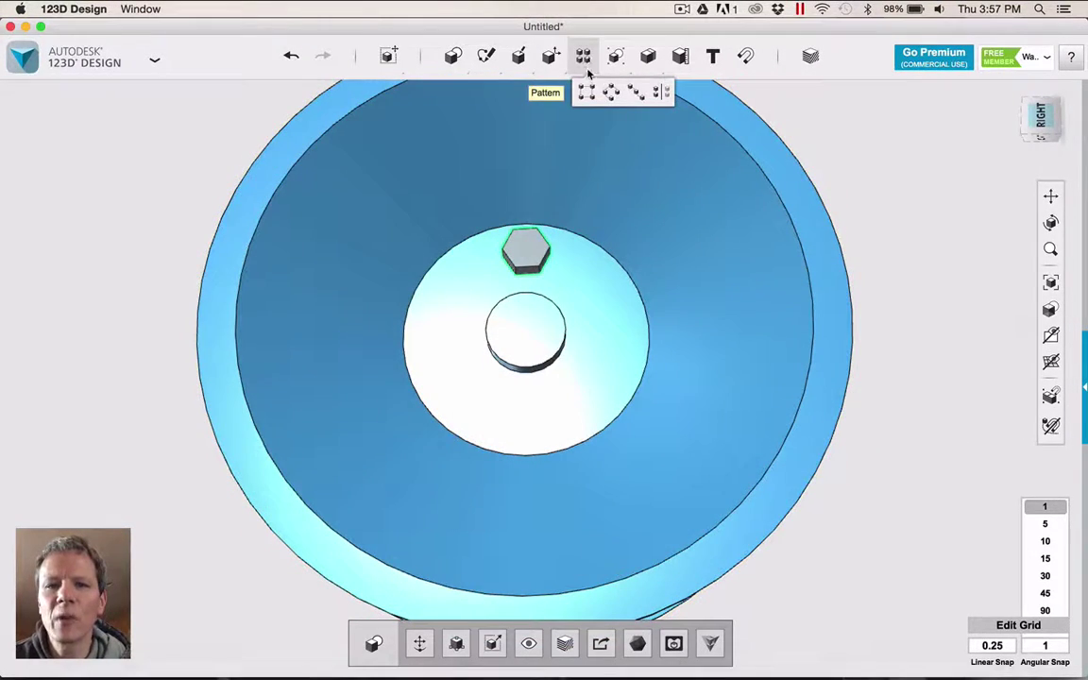
pyautogui.click(614, 95)
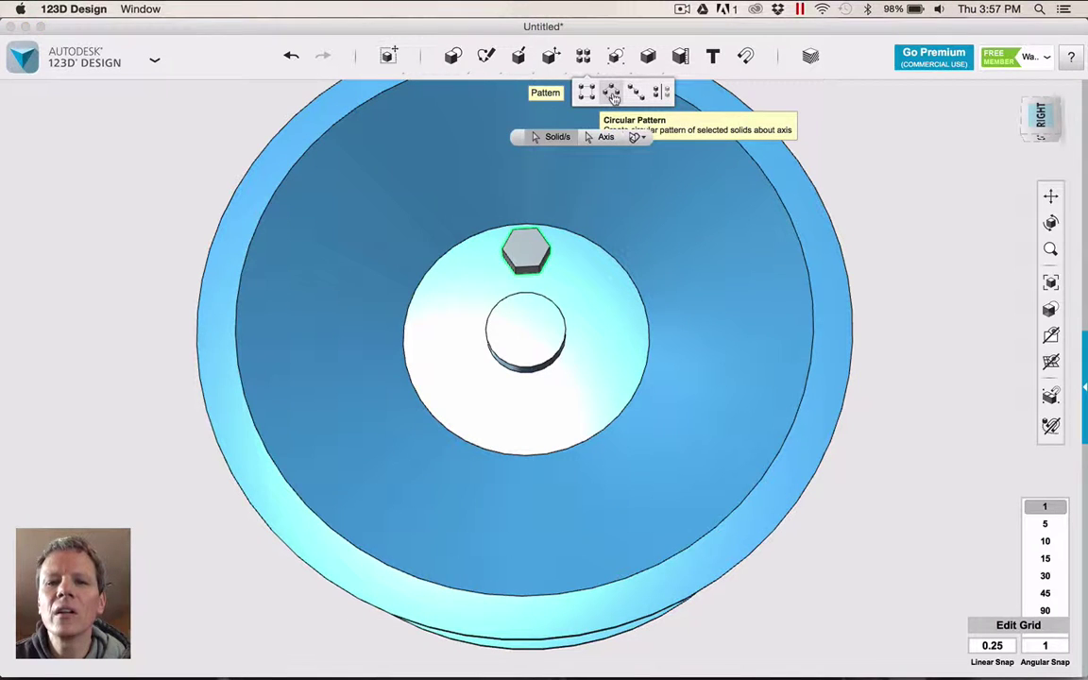
pyautogui.click(529, 263)
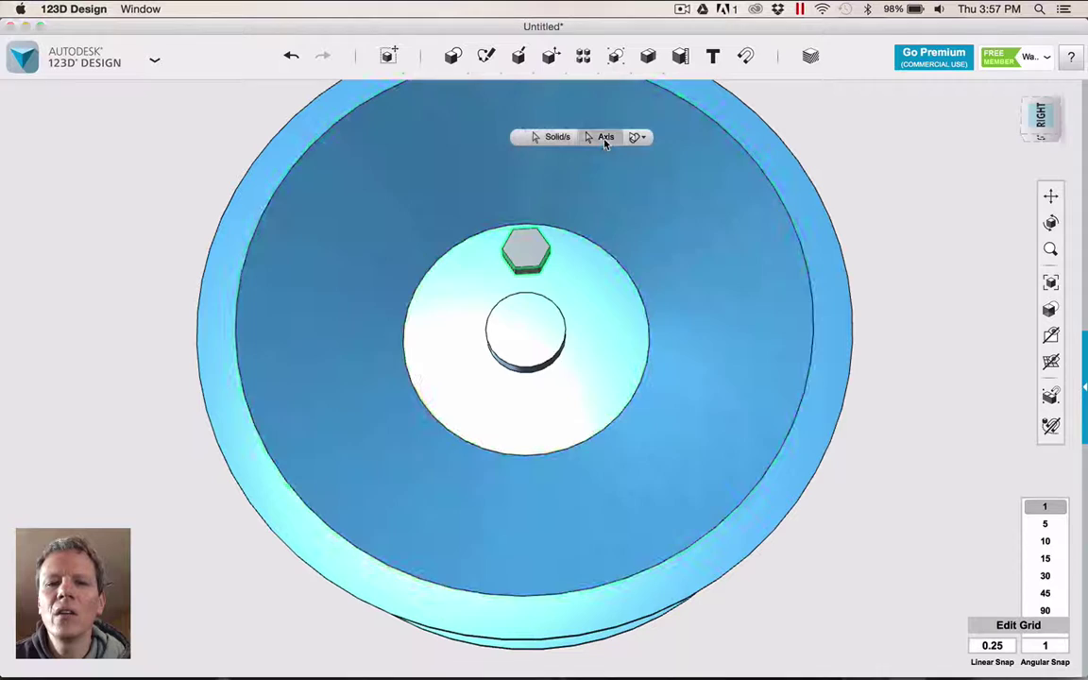
pyautogui.click(606, 139)
pyautogui.click(555, 312)
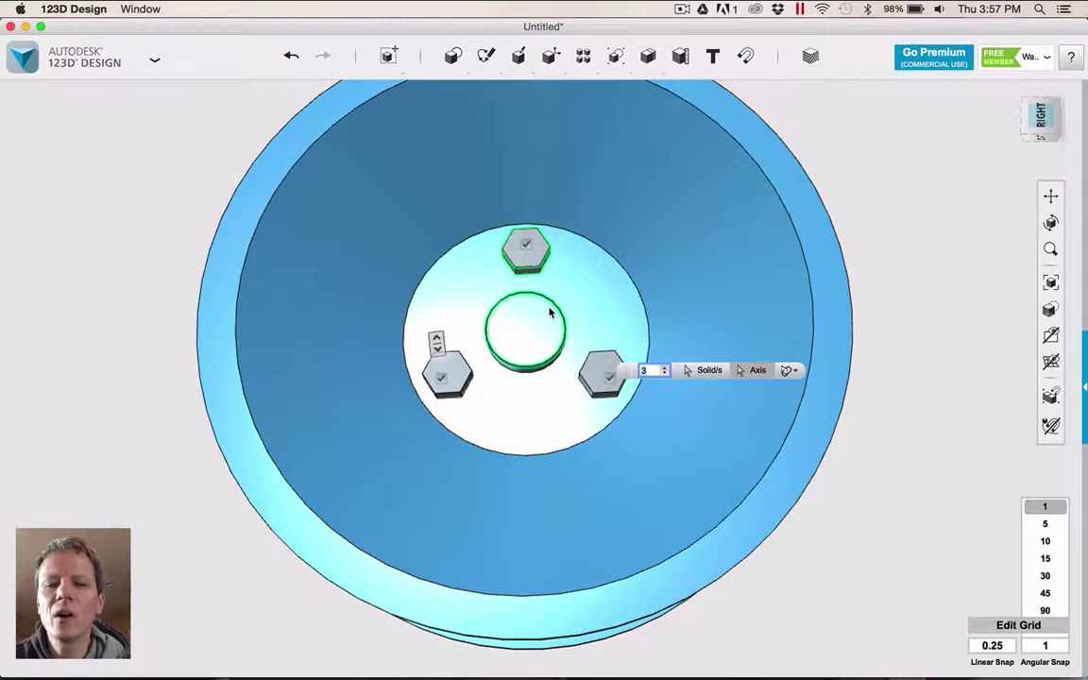
pyautogui.click(667, 368)
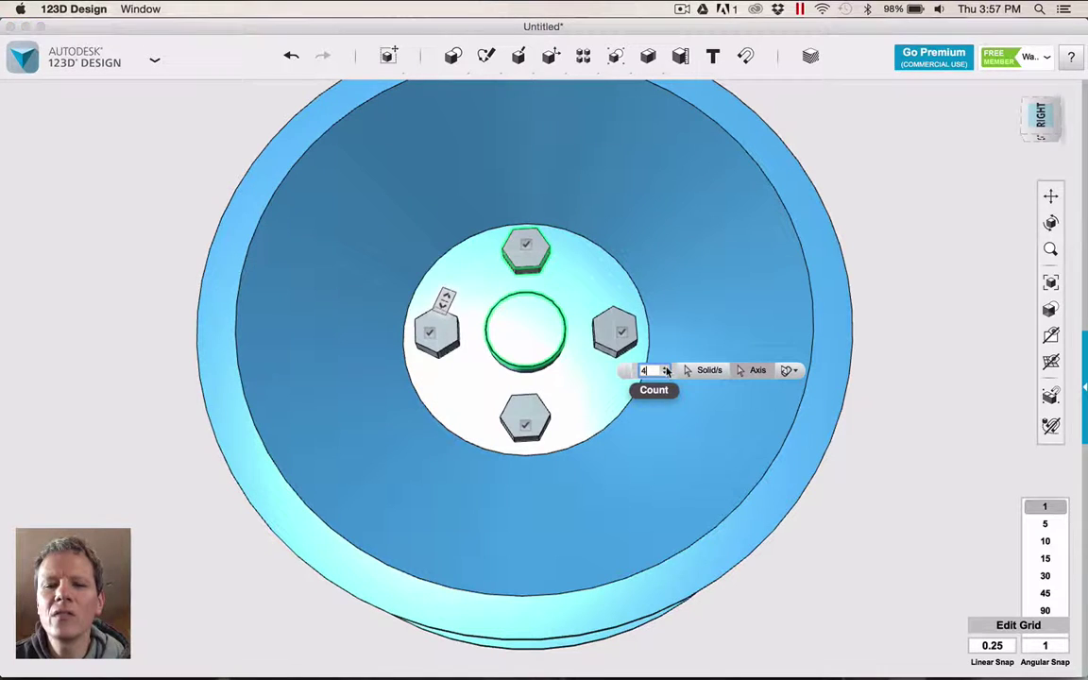
pyautogui.click(666, 369)
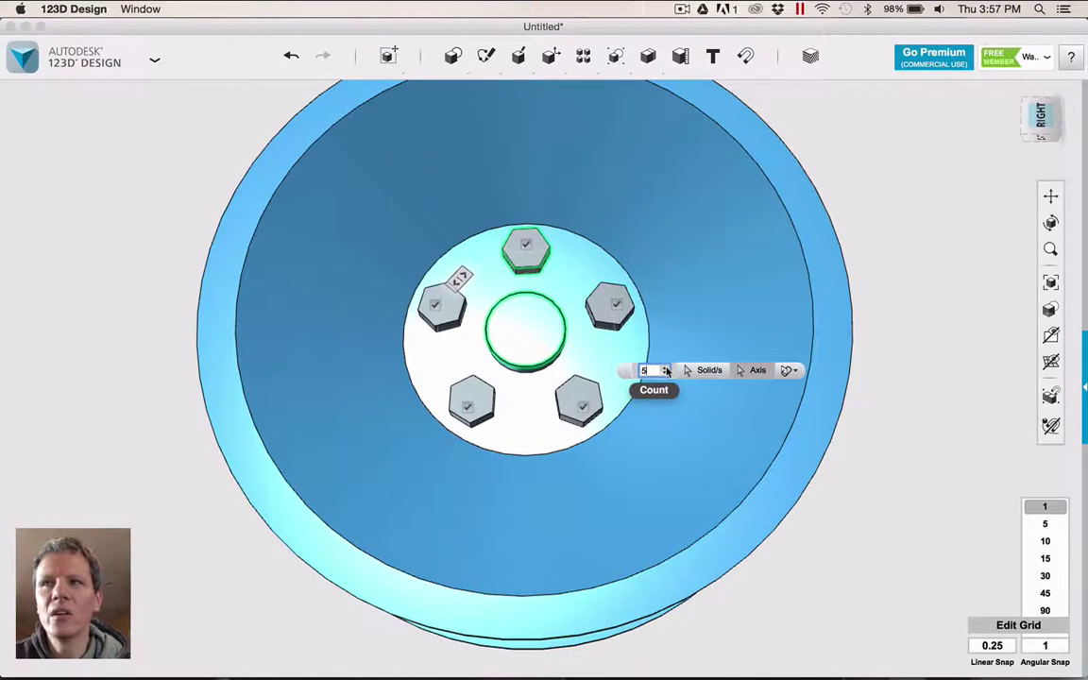
pyautogui.click(915, 311)
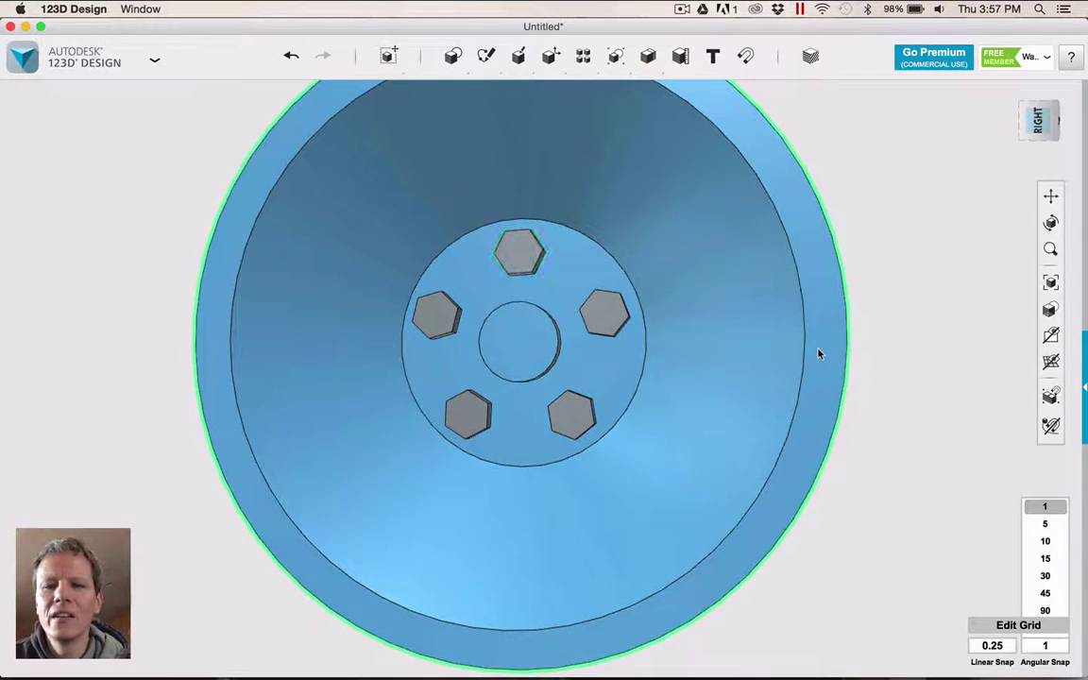
pyautogui.click(819, 354)
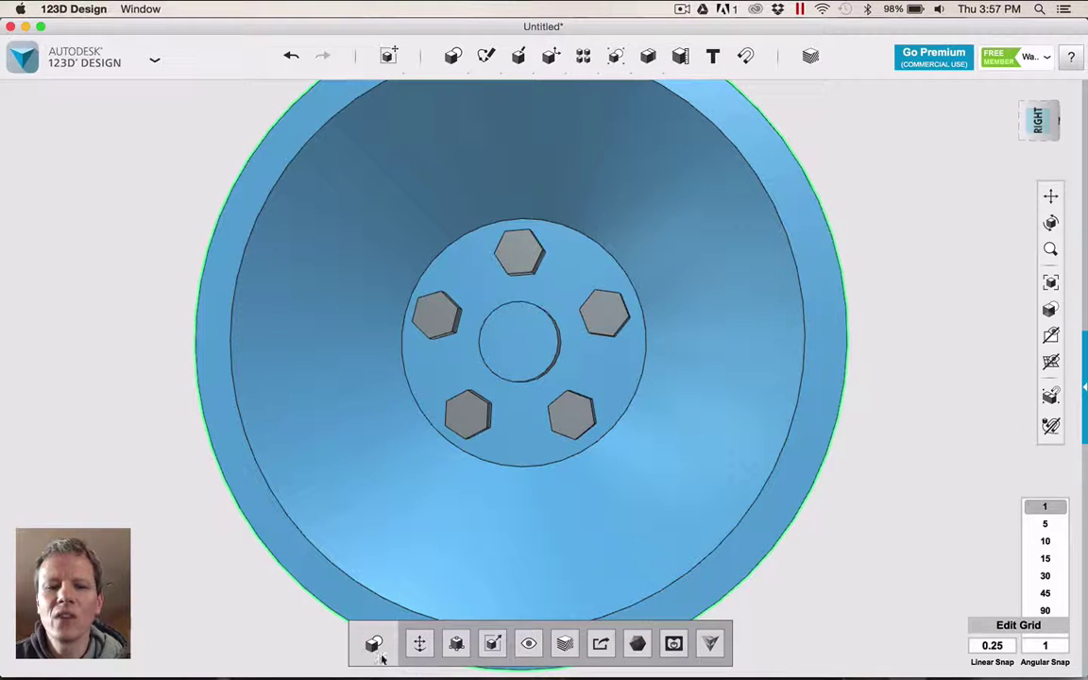
# - Apply the Chrome material from the Metals list to the wheel body
pyautogui.click(565, 644)
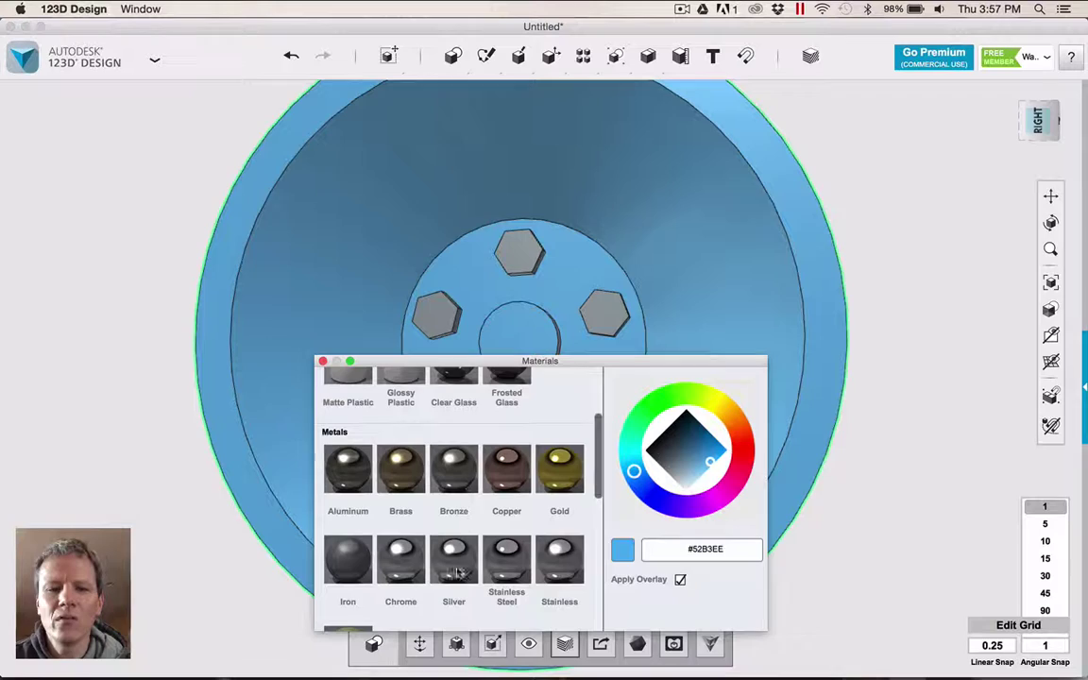
pyautogui.scroll(-2, 601, 475)
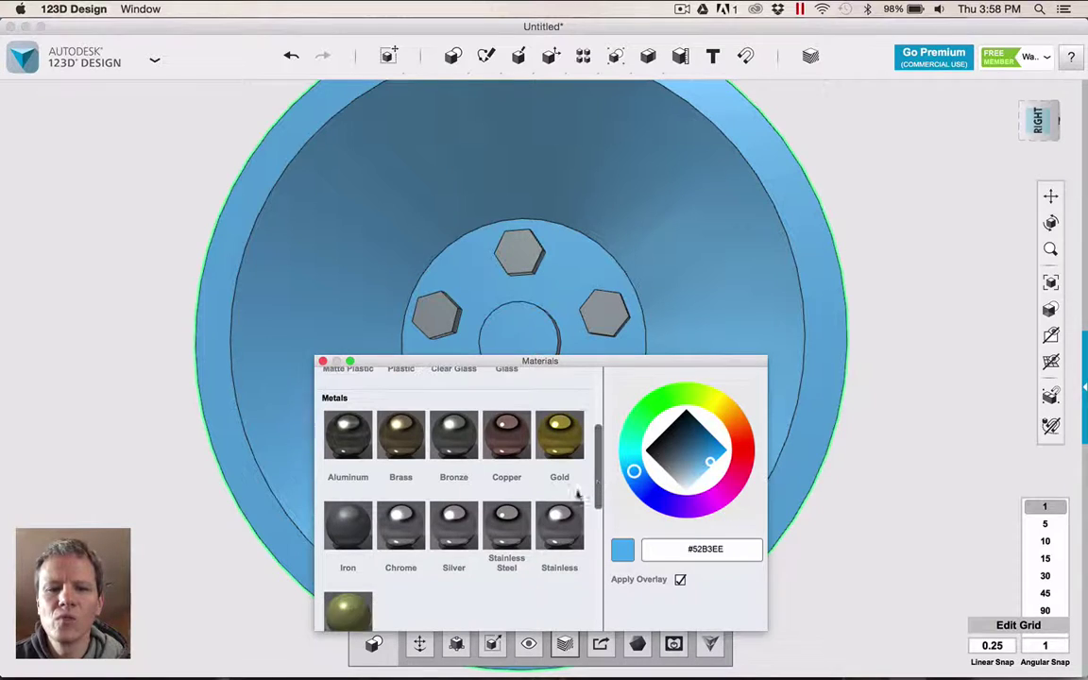
pyautogui.click(401, 525)
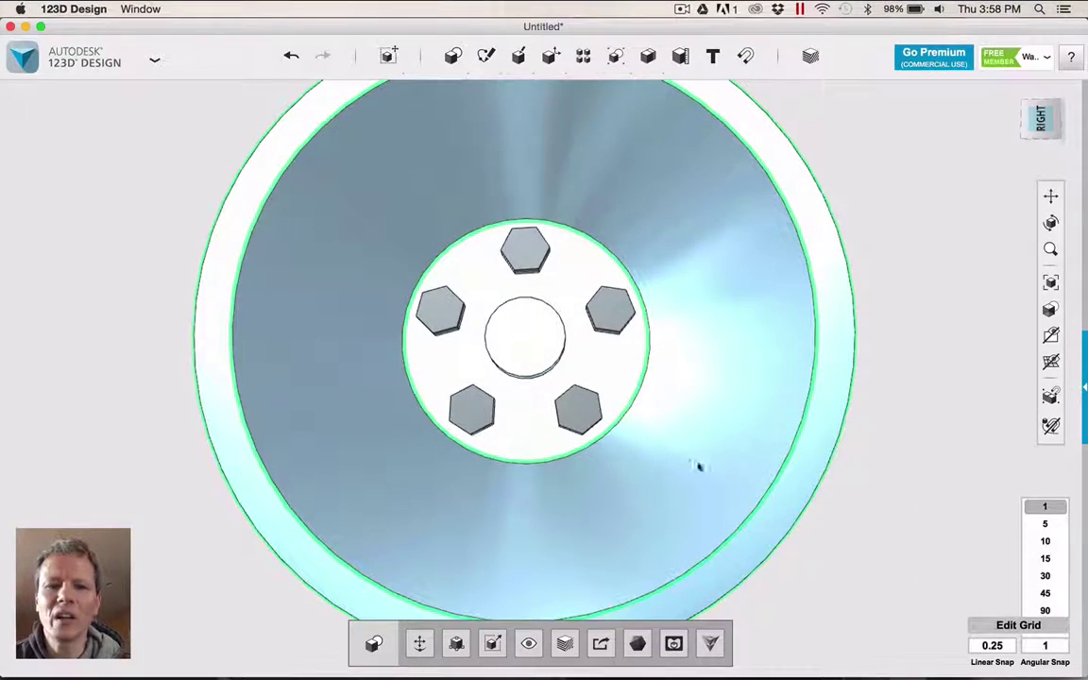
# - Check the rim dimensions reference image, then return to the wheel model
pyautogui.scroll(-3, 758, 293)
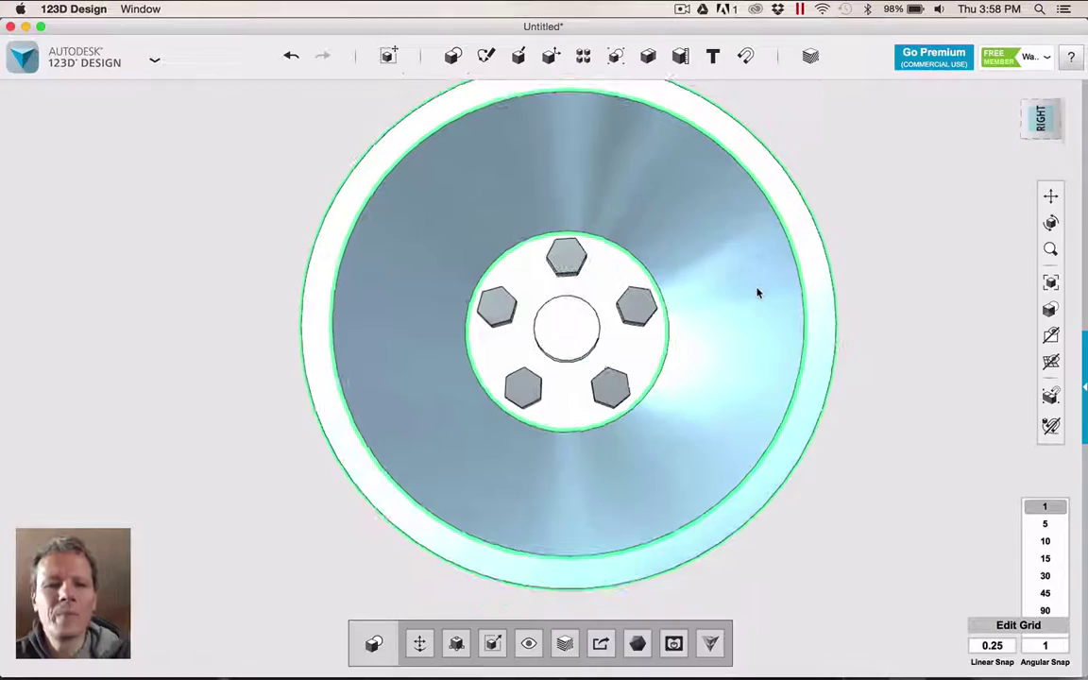
pyautogui.press('super+Tab')
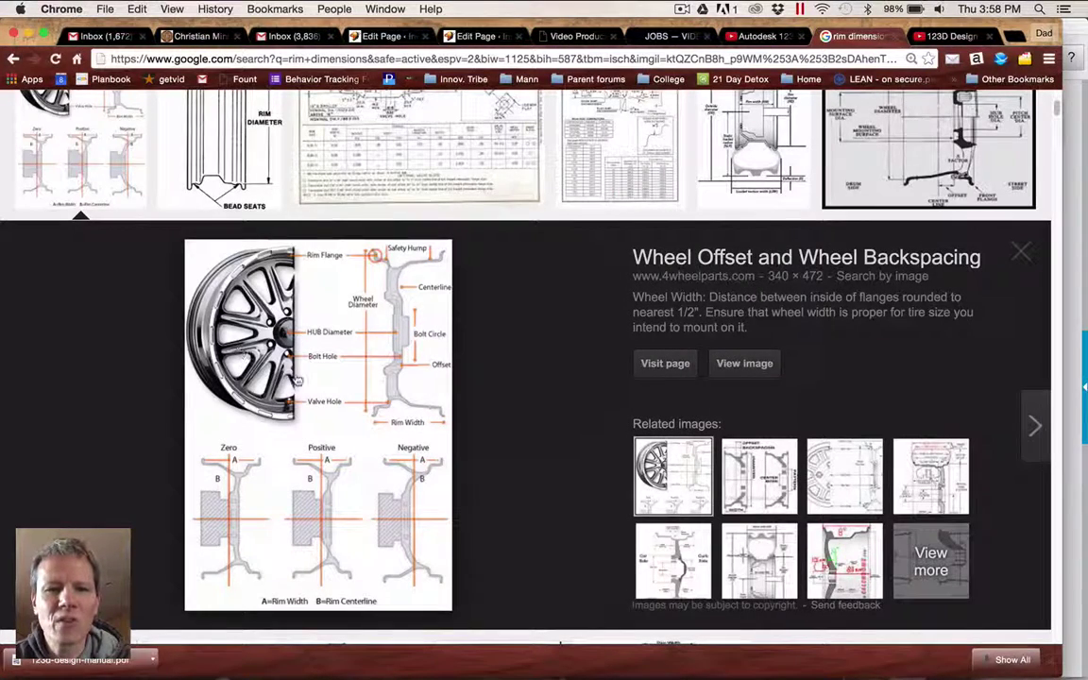
pyautogui.press('super+Tab')
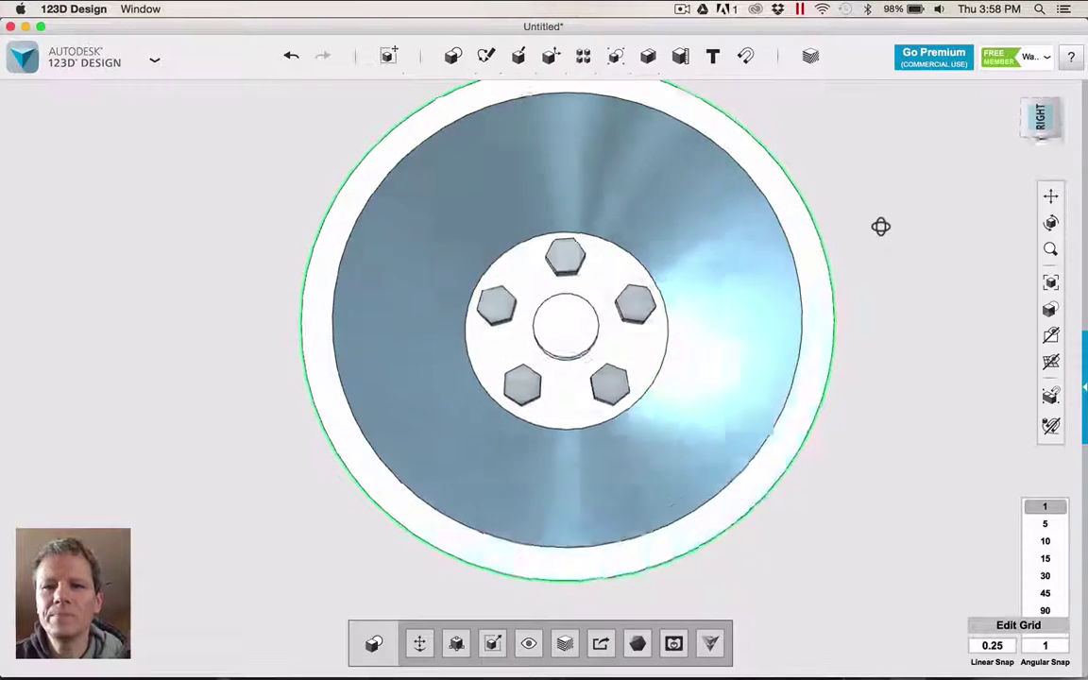
# - Tilt the view and start a Polyline sketch on the wheel's front face
pyautogui.moveTo(880, 226); pyautogui.dragTo(877, 208, button='right')
pyautogui.moveTo(457, 56)
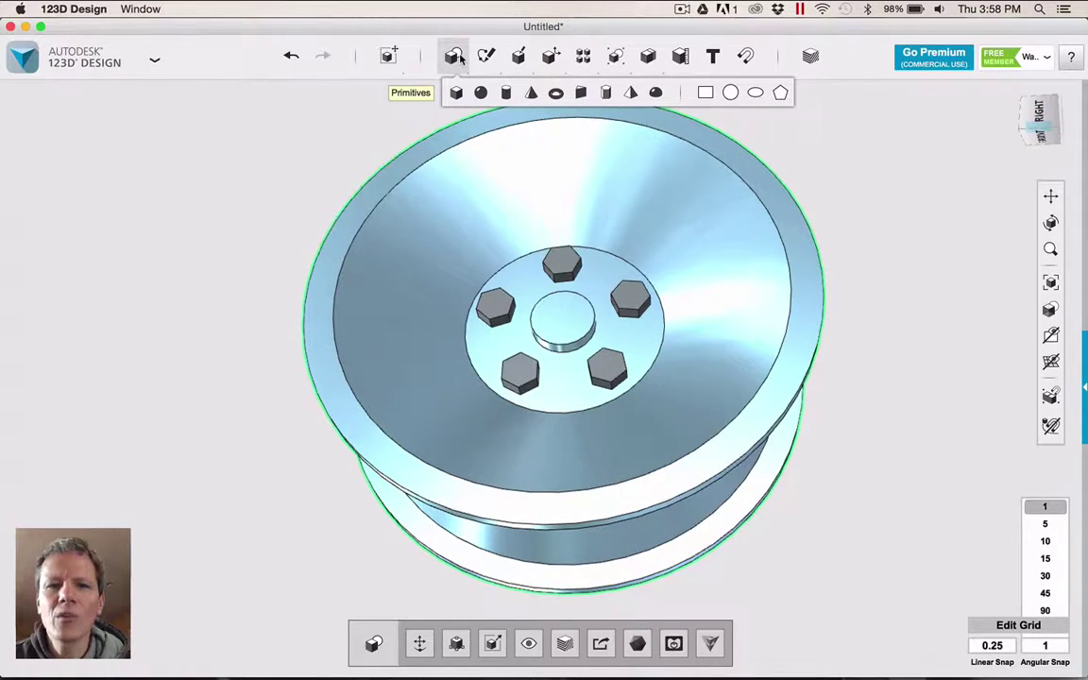
pyautogui.click(485, 55)
pyautogui.click(767, 208)
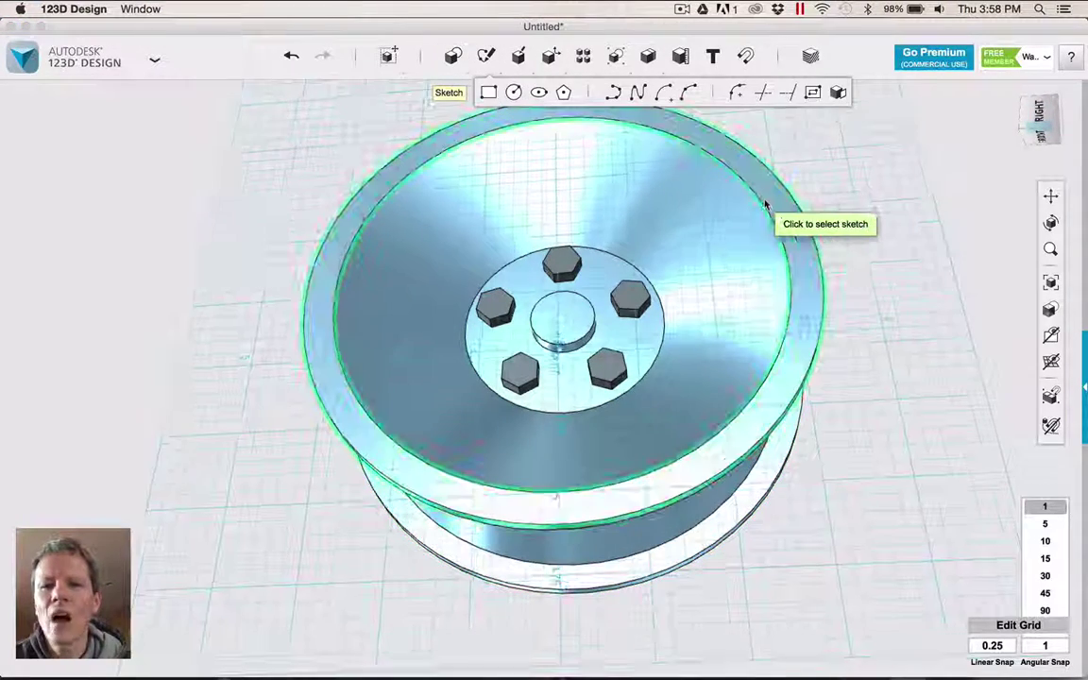
pyautogui.click(767, 204)
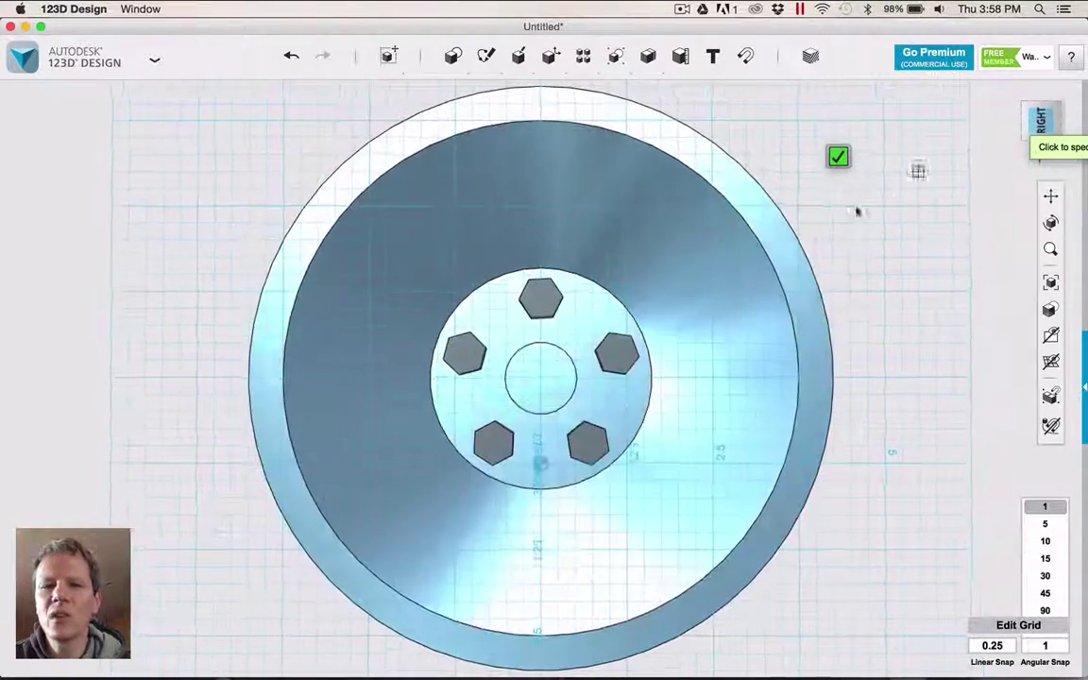
# - Draw a closed five-point tapered spoke outline just above the hub
pyautogui.click(508, 261)
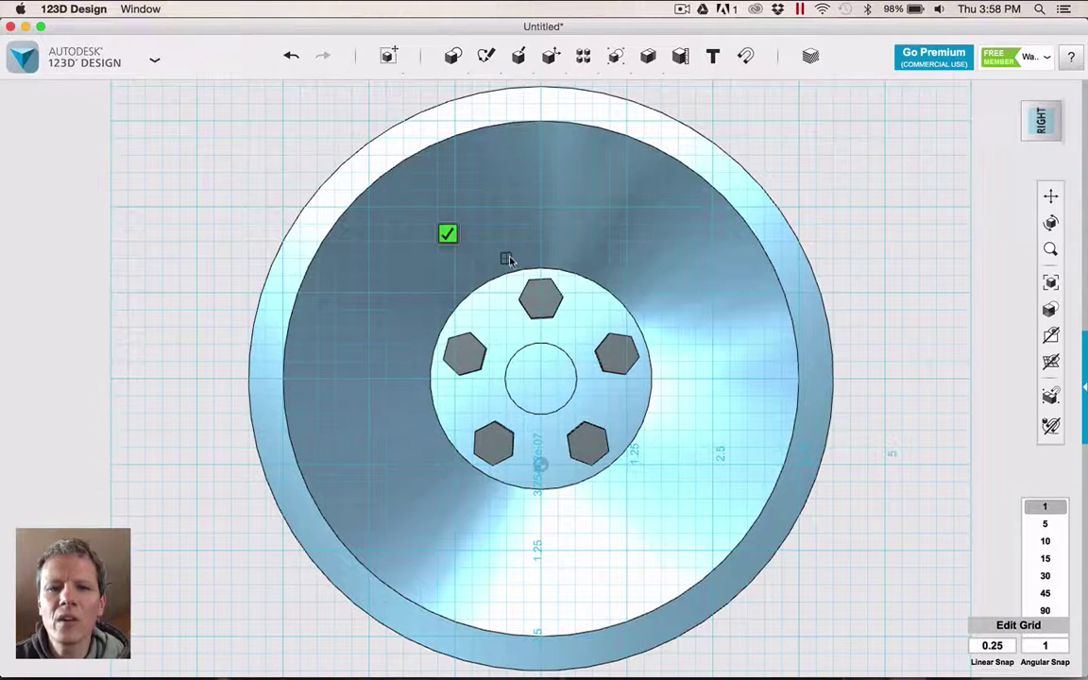
pyautogui.click(470, 176)
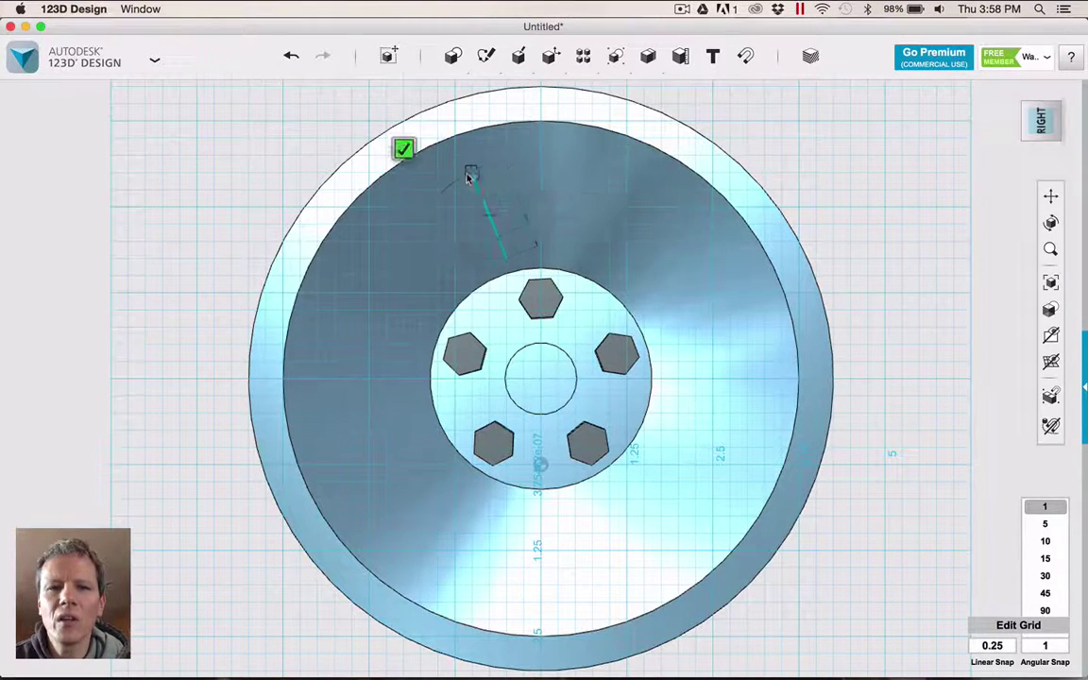
pyautogui.click(535, 160)
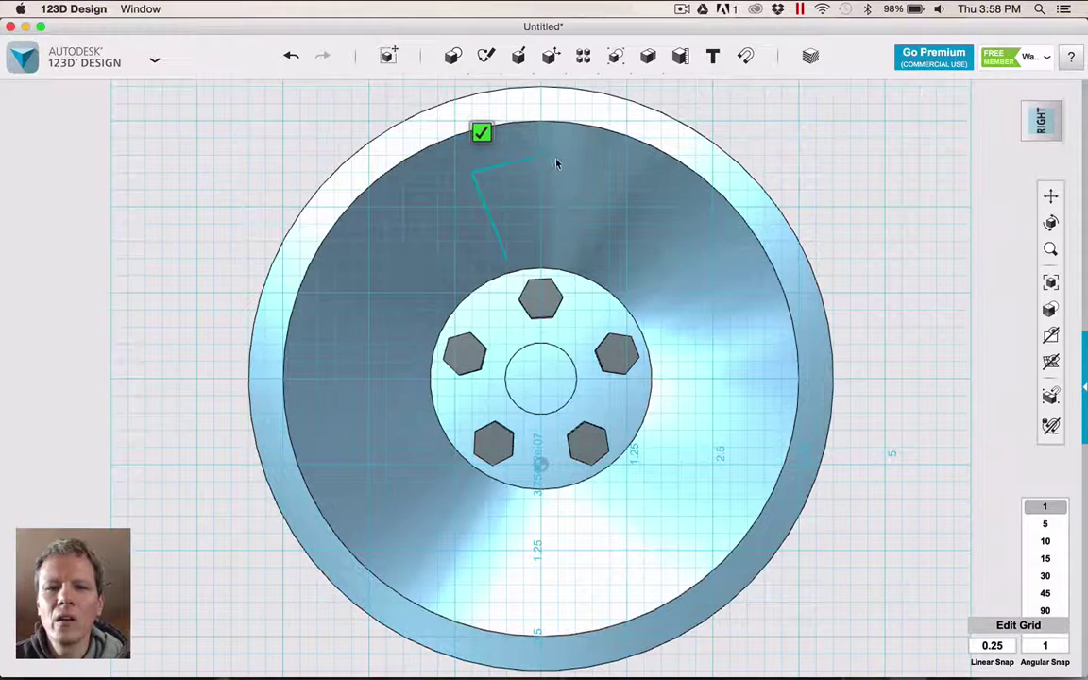
pyautogui.click(608, 173)
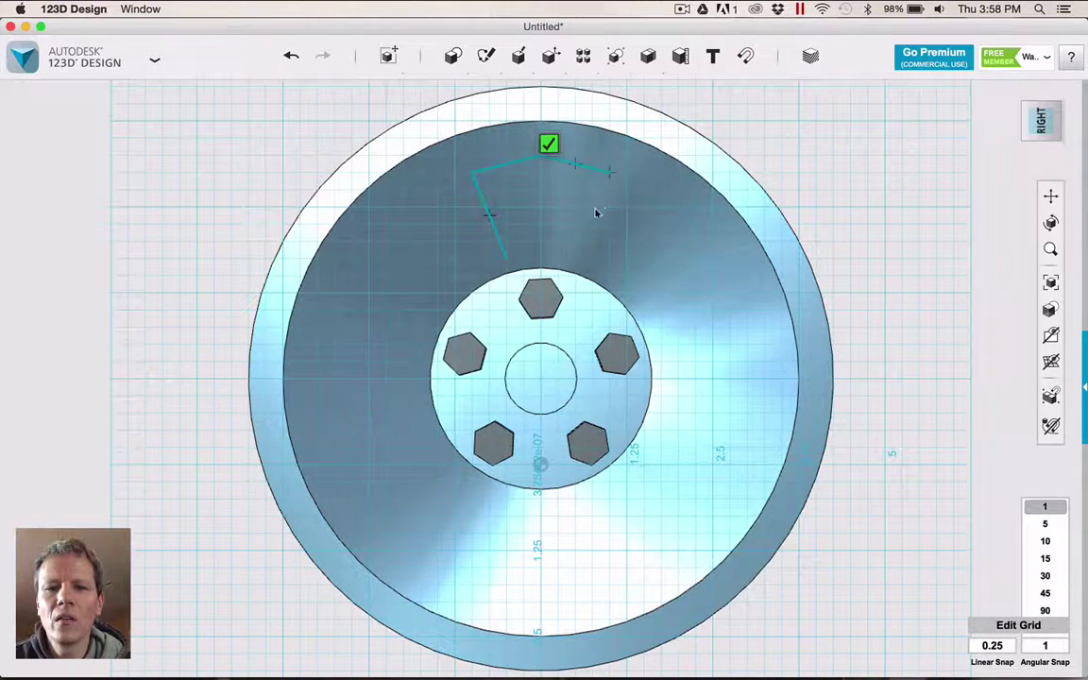
pyautogui.click(577, 256)
pyautogui.click(508, 258)
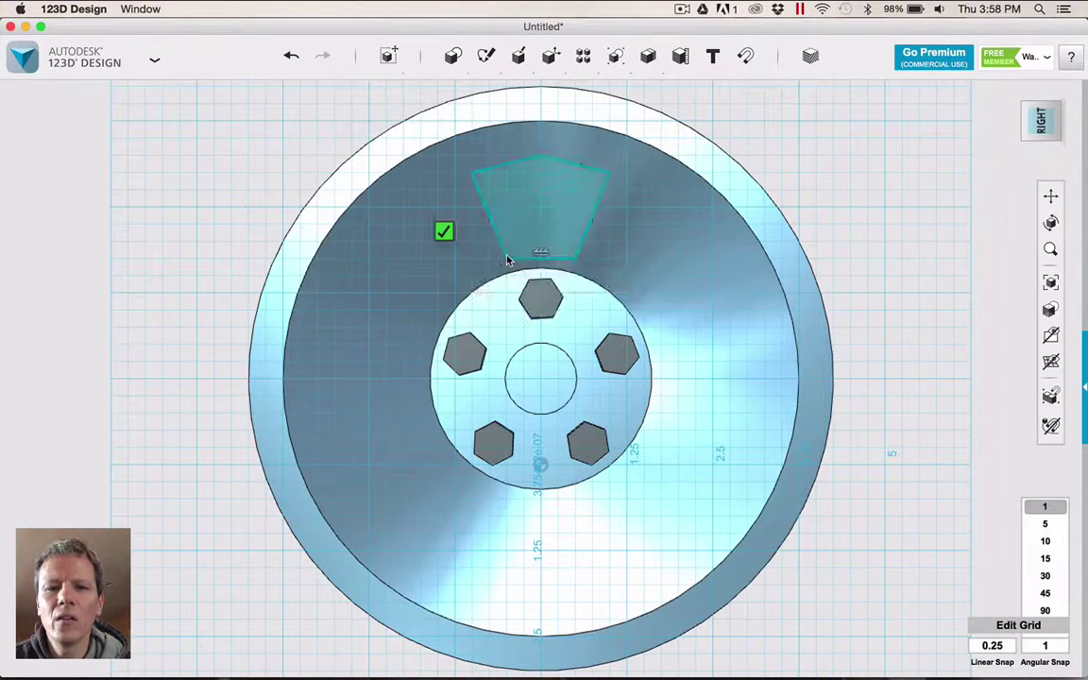
pyautogui.press('Escape')
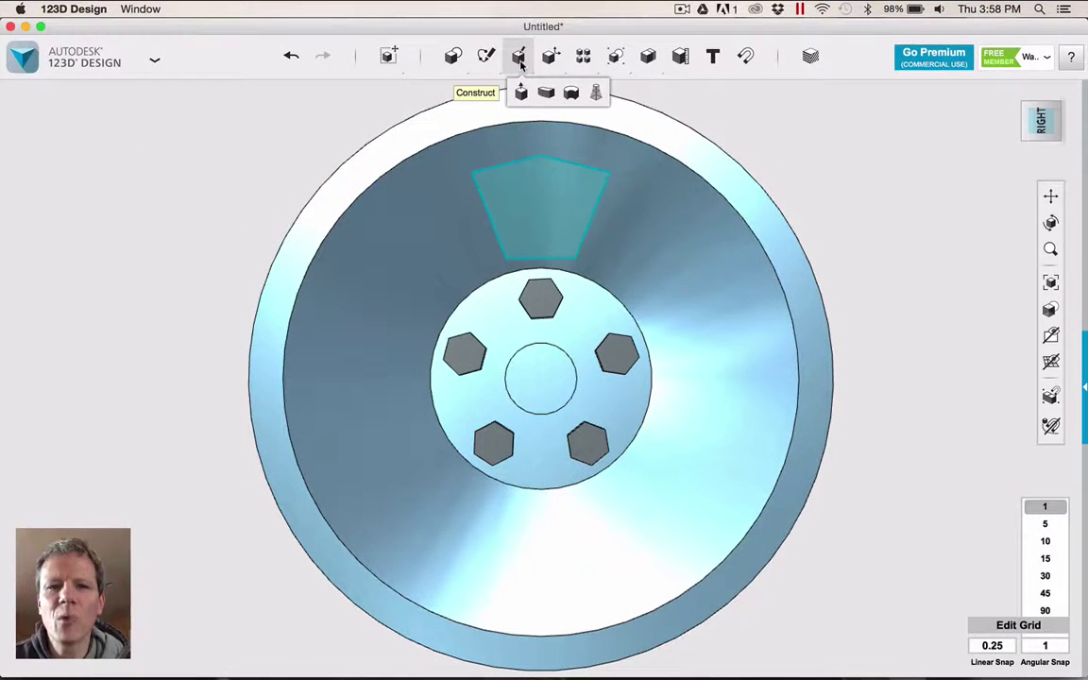
# - Fillet the spoke outline's corners to a radius of 0.257694
pyautogui.moveTo(485, 56)
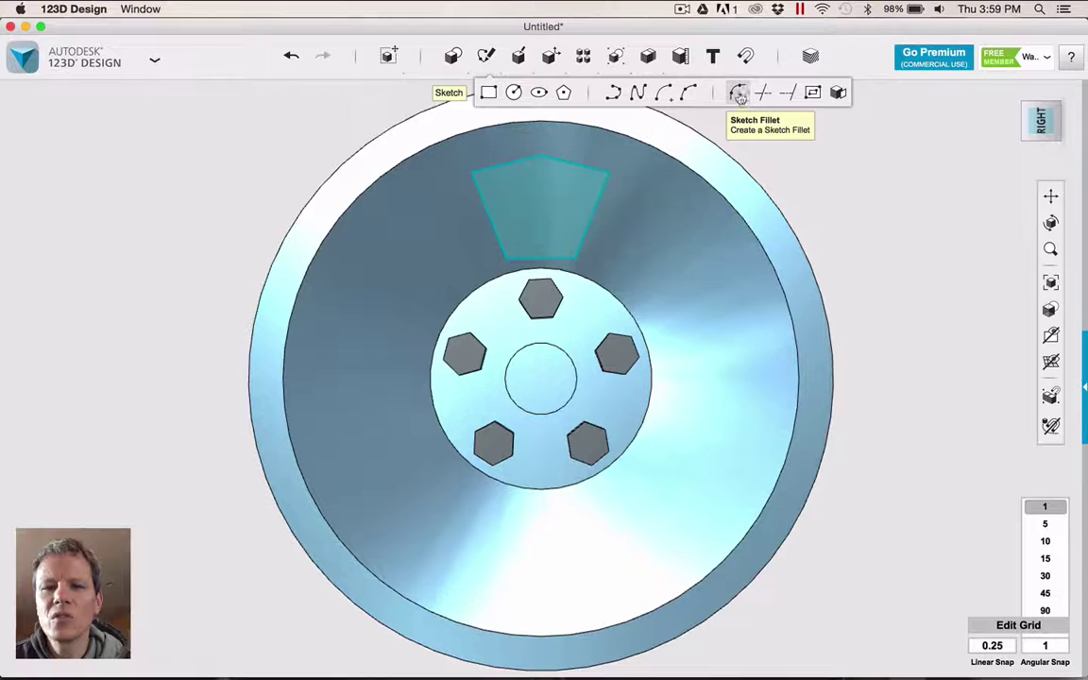
pyautogui.click(739, 94)
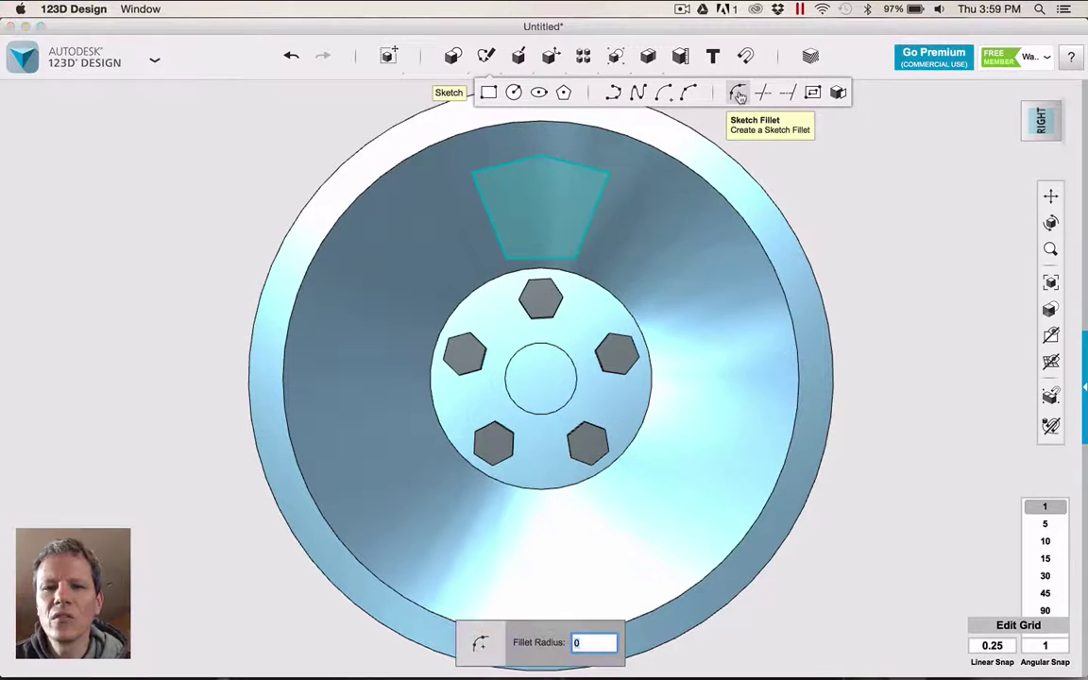
pyautogui.click(475, 178)
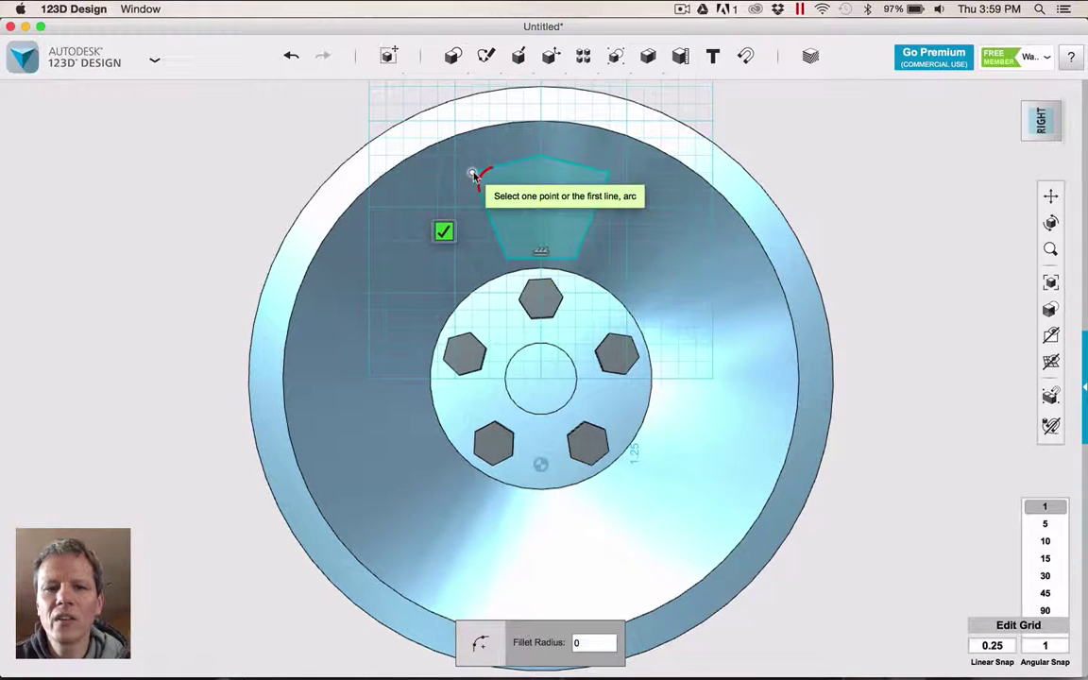
pyautogui.press('Escape')
pyautogui.moveTo(485, 55)
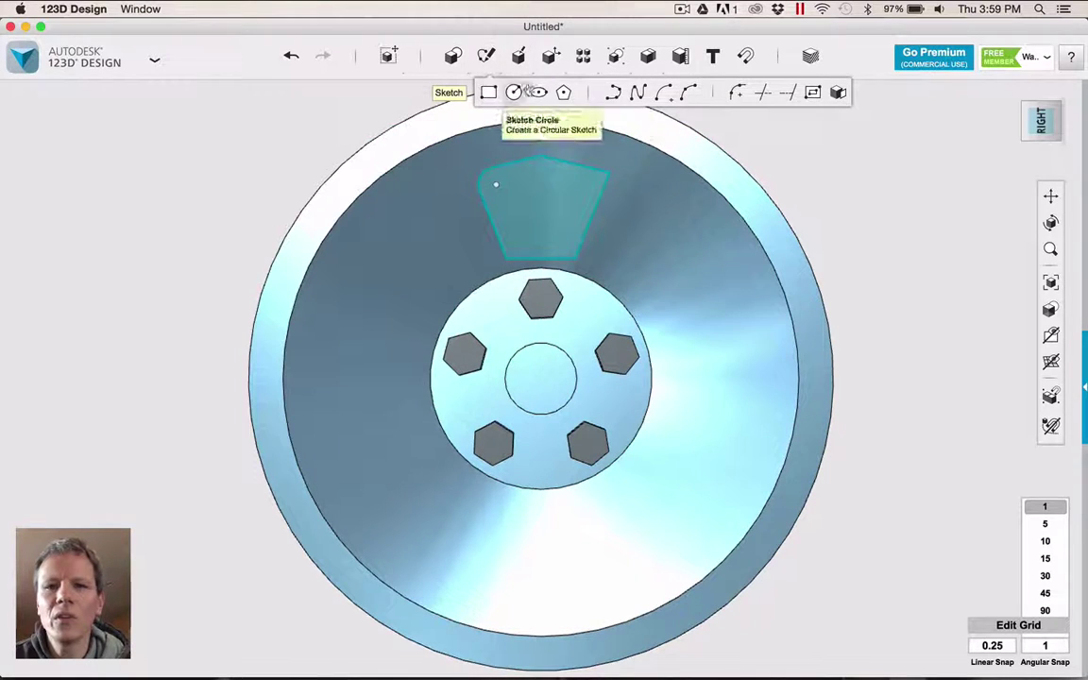
pyautogui.click(610, 183)
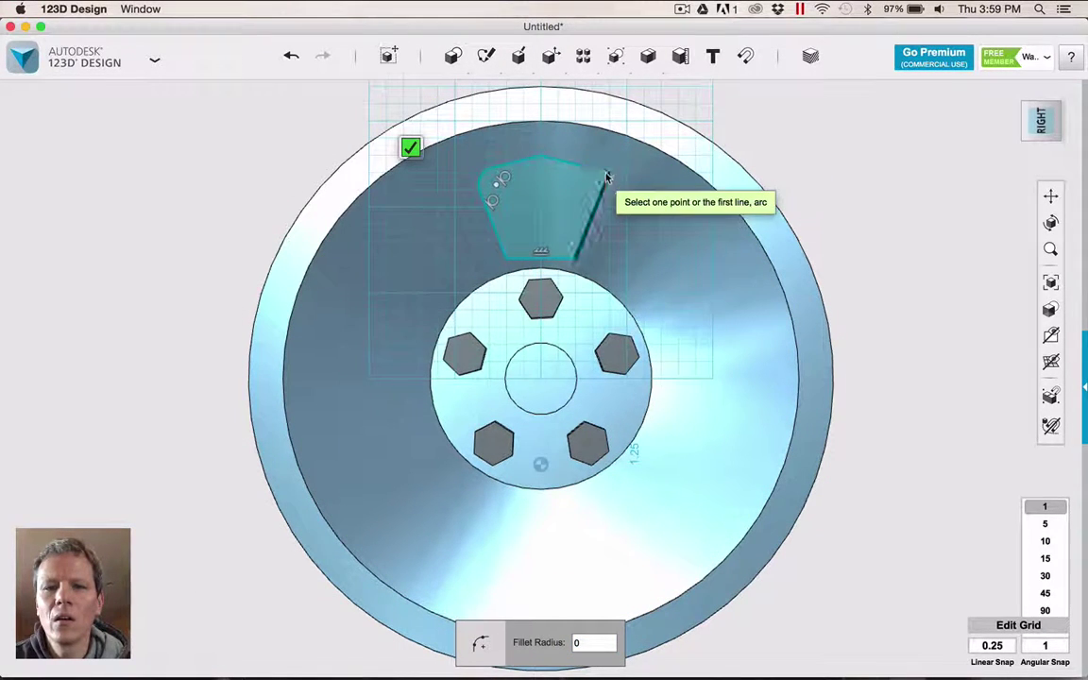
pyautogui.moveTo(607, 176); pyautogui.dragTo(604, 176)
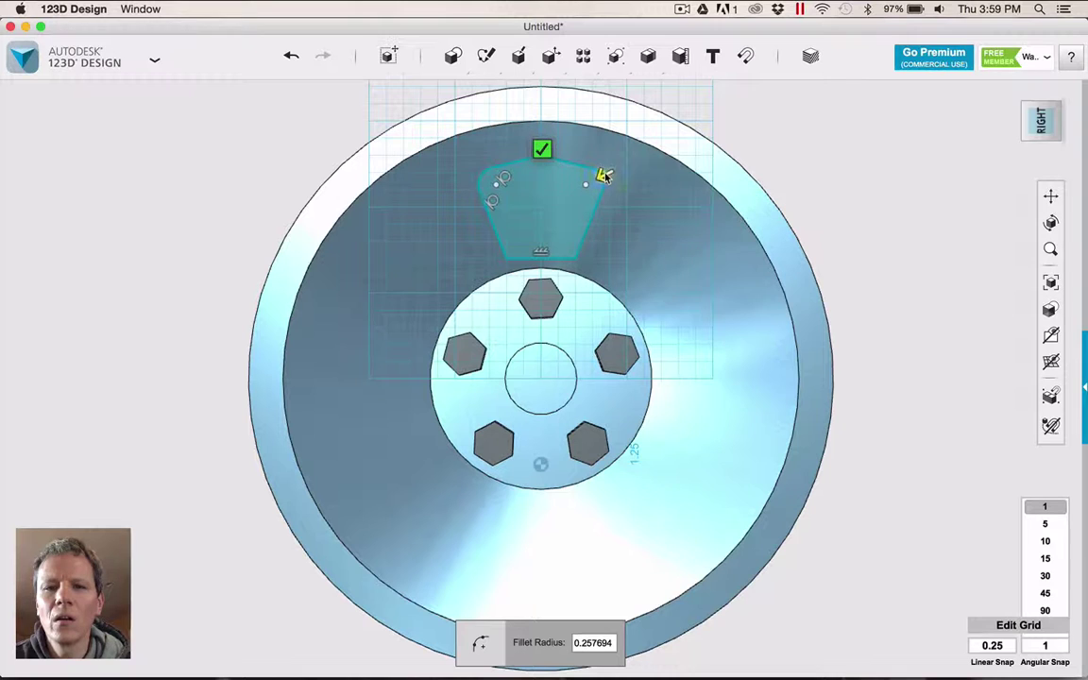
pyautogui.click(541, 150)
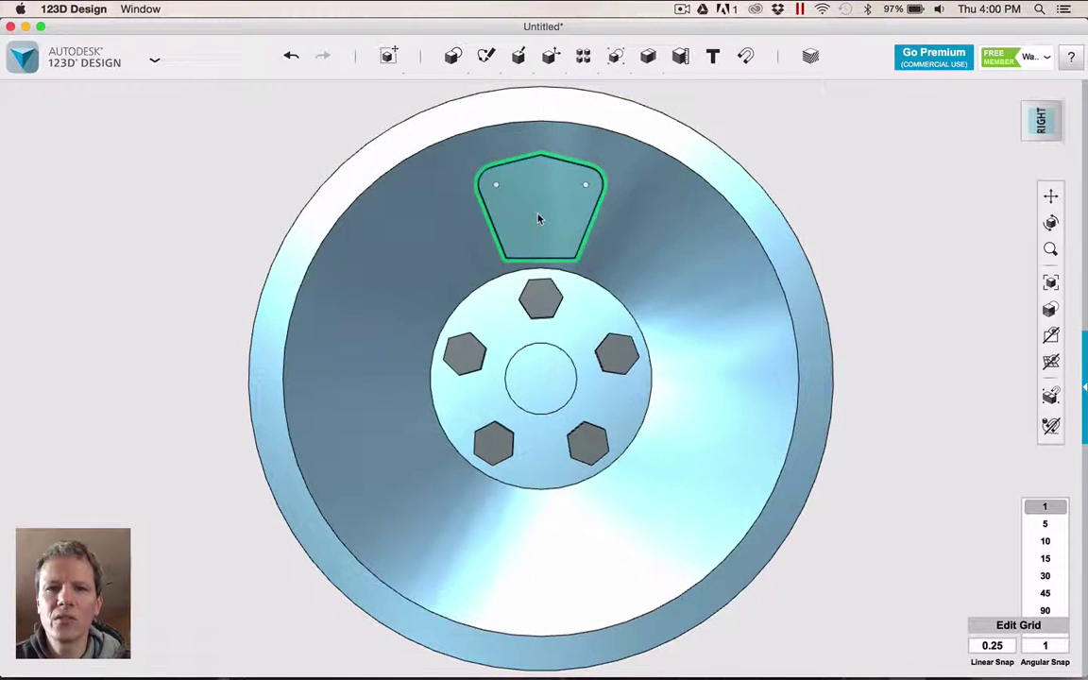
# - Sketch a small circle centred on the hub centre
pyautogui.click(539, 219)
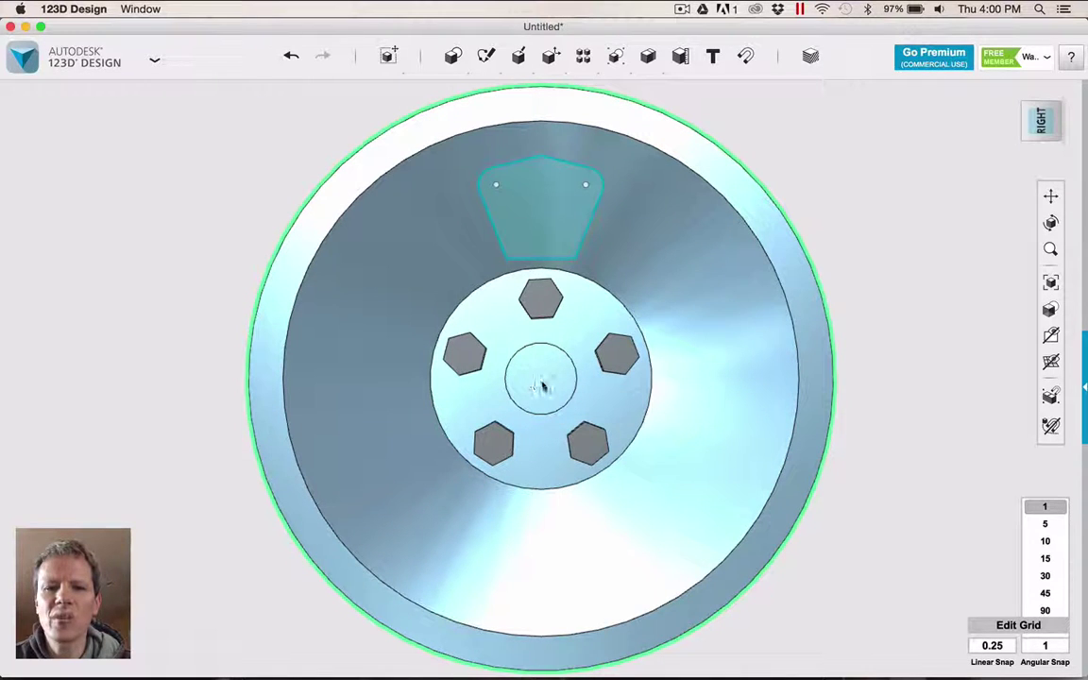
pyautogui.click(557, 177)
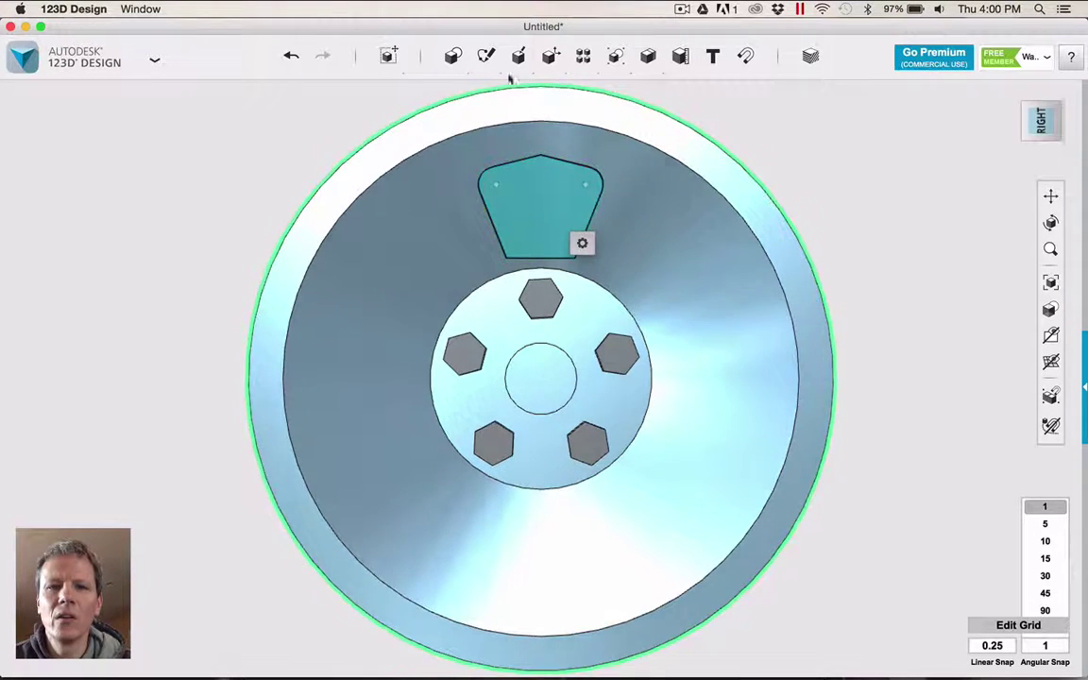
pyautogui.moveTo(493, 63)
pyautogui.click(513, 92)
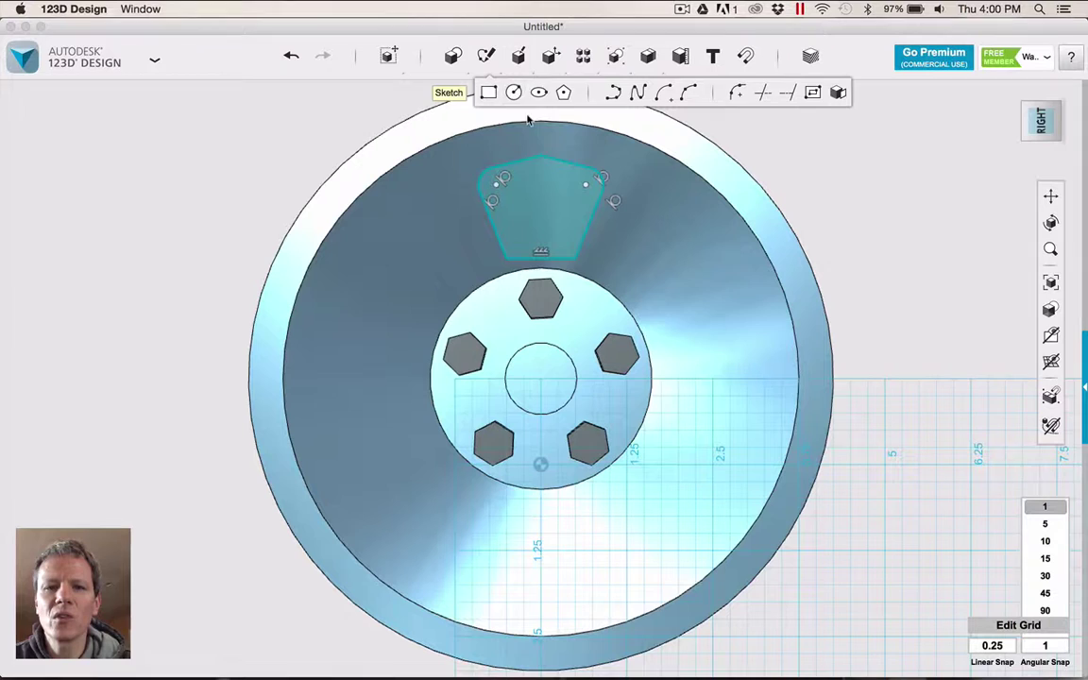
pyautogui.click(541, 379)
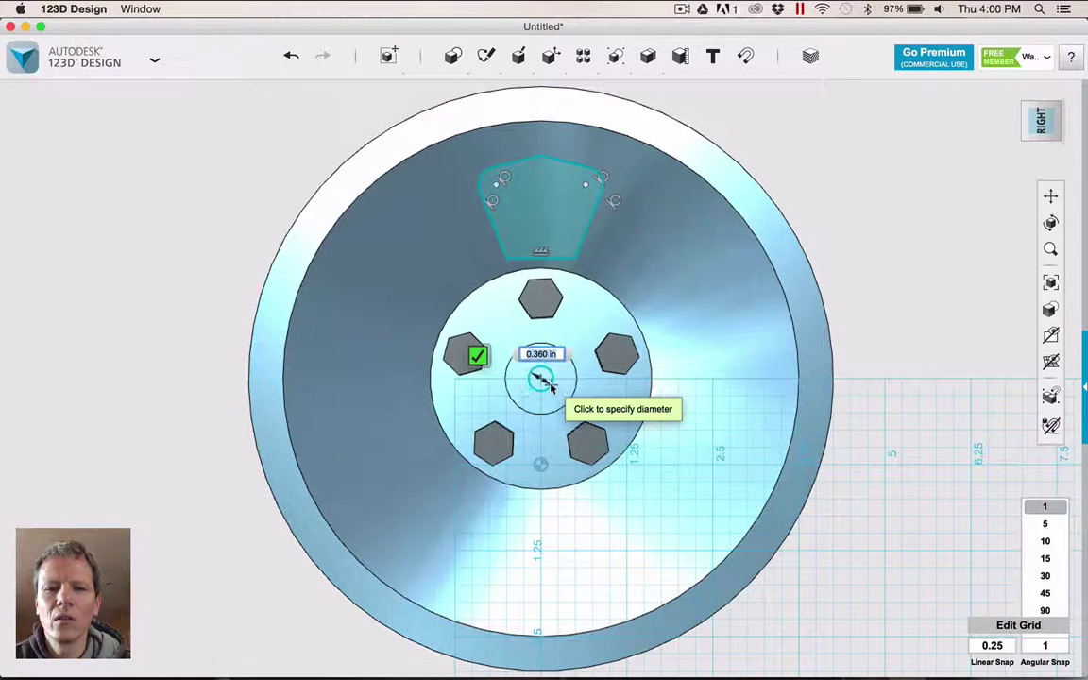
pyautogui.click(573, 395)
pyautogui.click(477, 356)
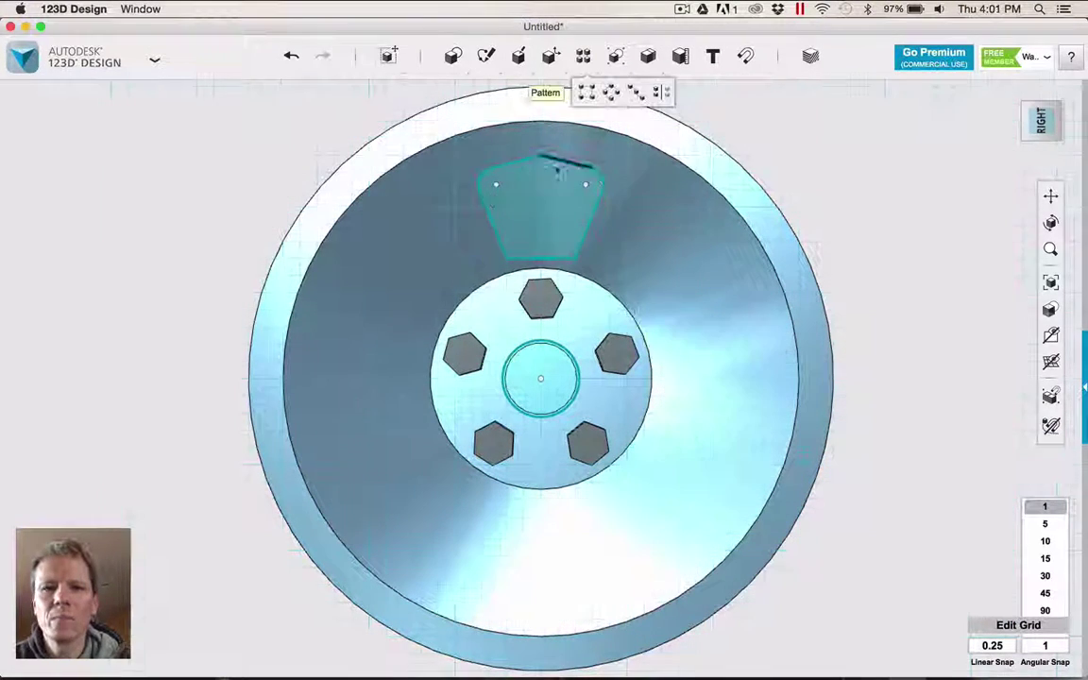
# - Circular-pattern the spoke sketch around the hub circle's centre with 5 copies
pyautogui.click(553, 189)
pyautogui.moveTo(579, 250)
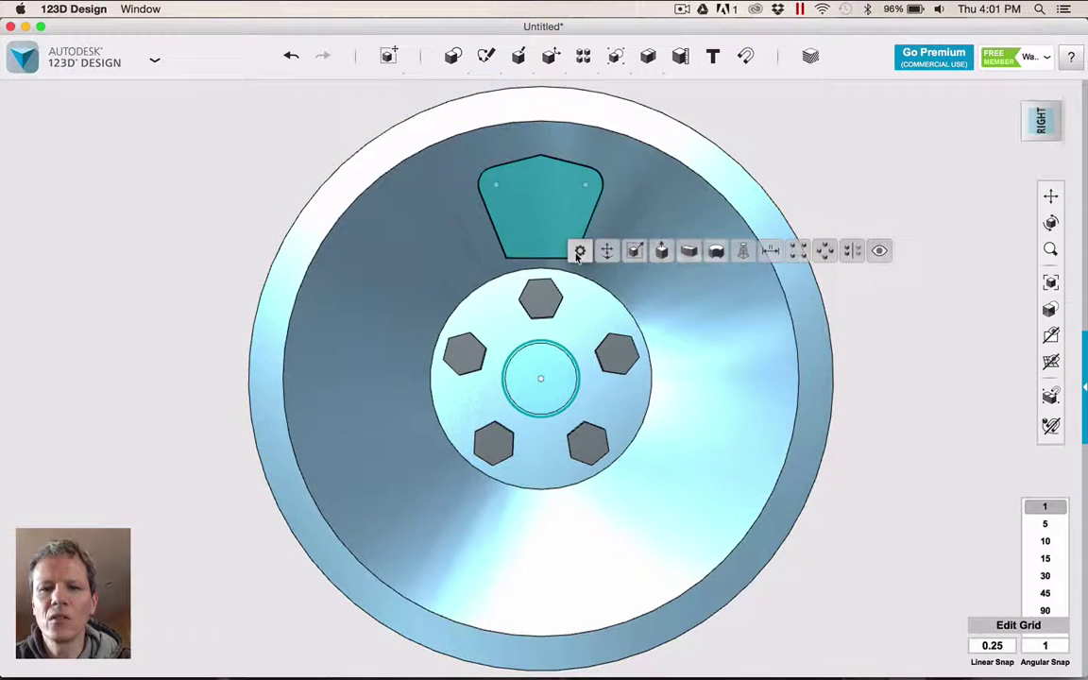
pyautogui.click(825, 251)
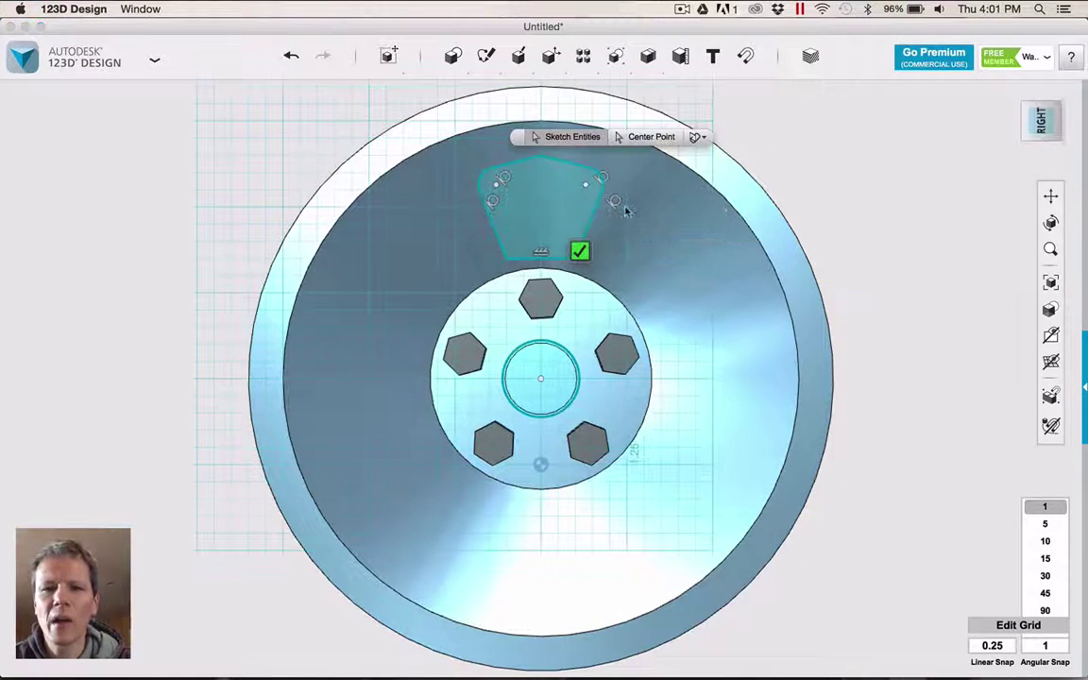
pyautogui.click(590, 224)
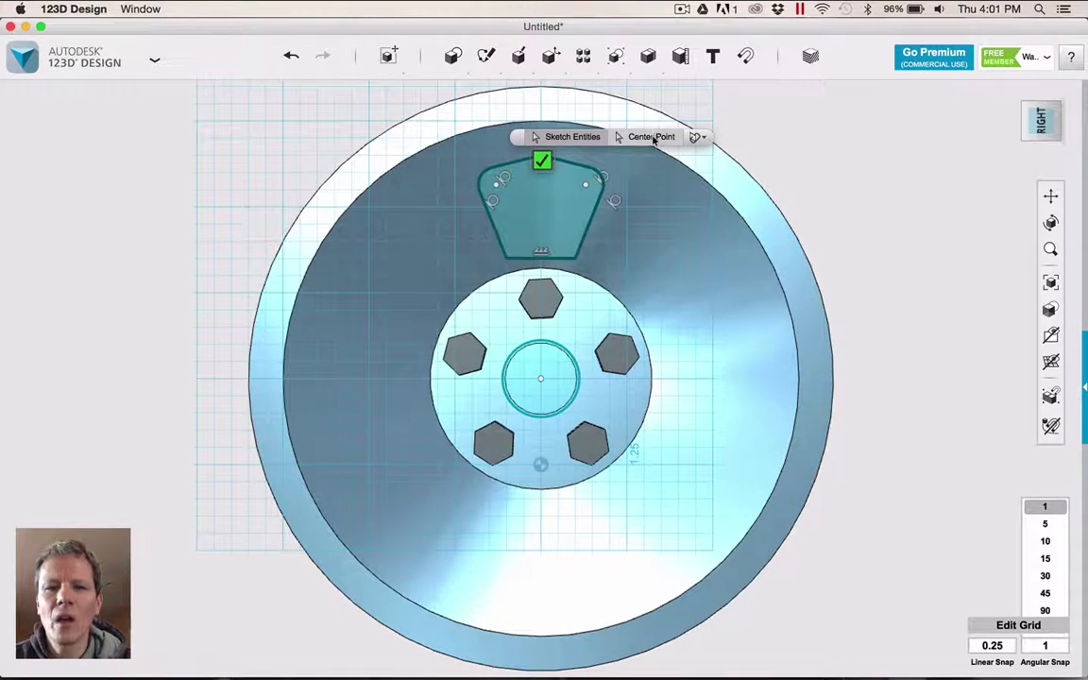
pyautogui.click(540, 380)
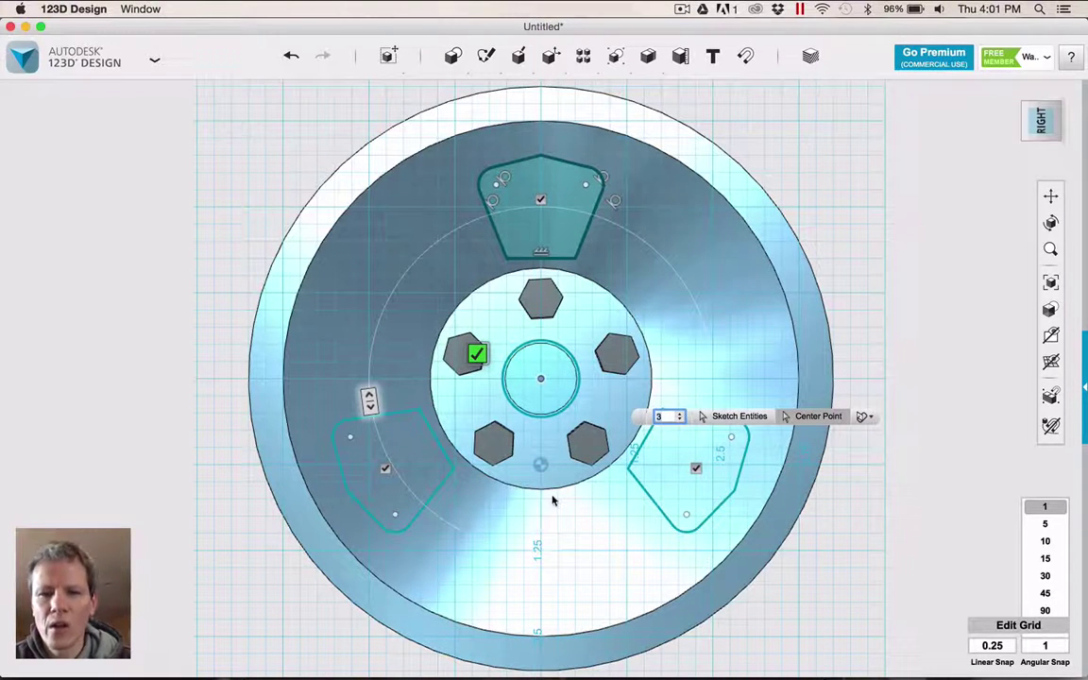
pyautogui.click(680, 413)
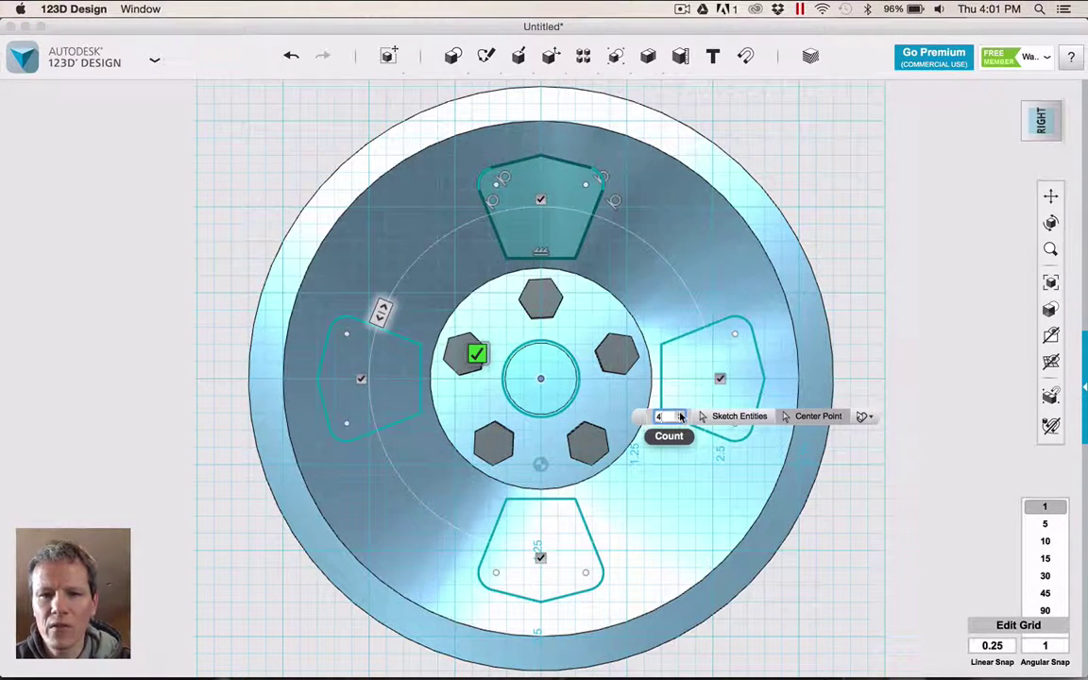
pyautogui.click(680, 412)
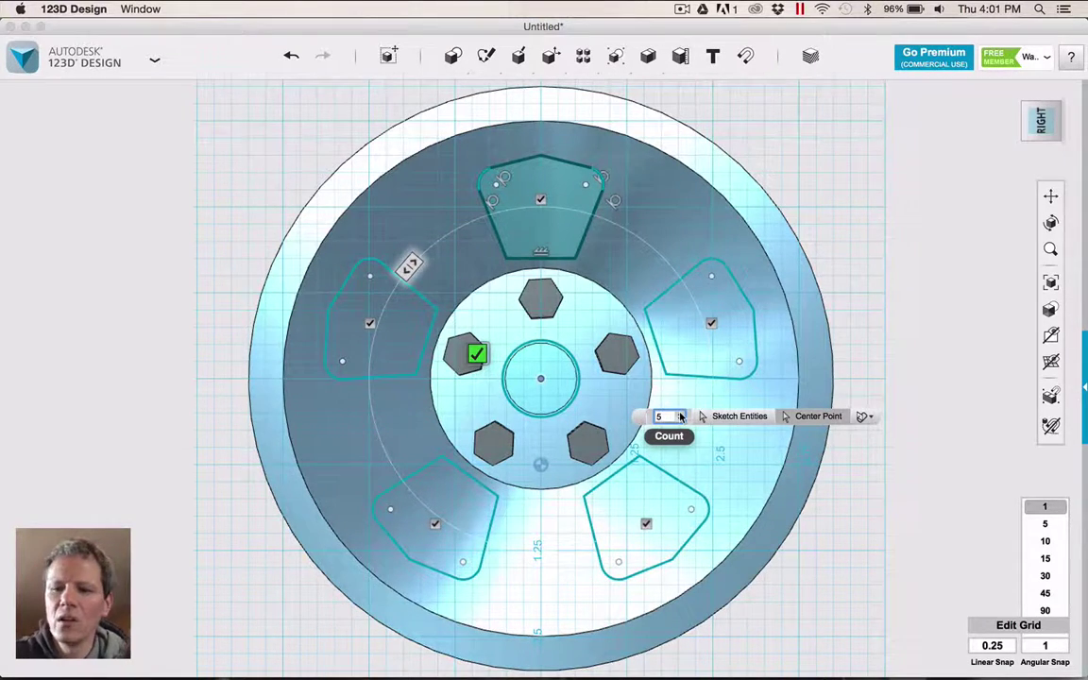
pyautogui.press('Return')
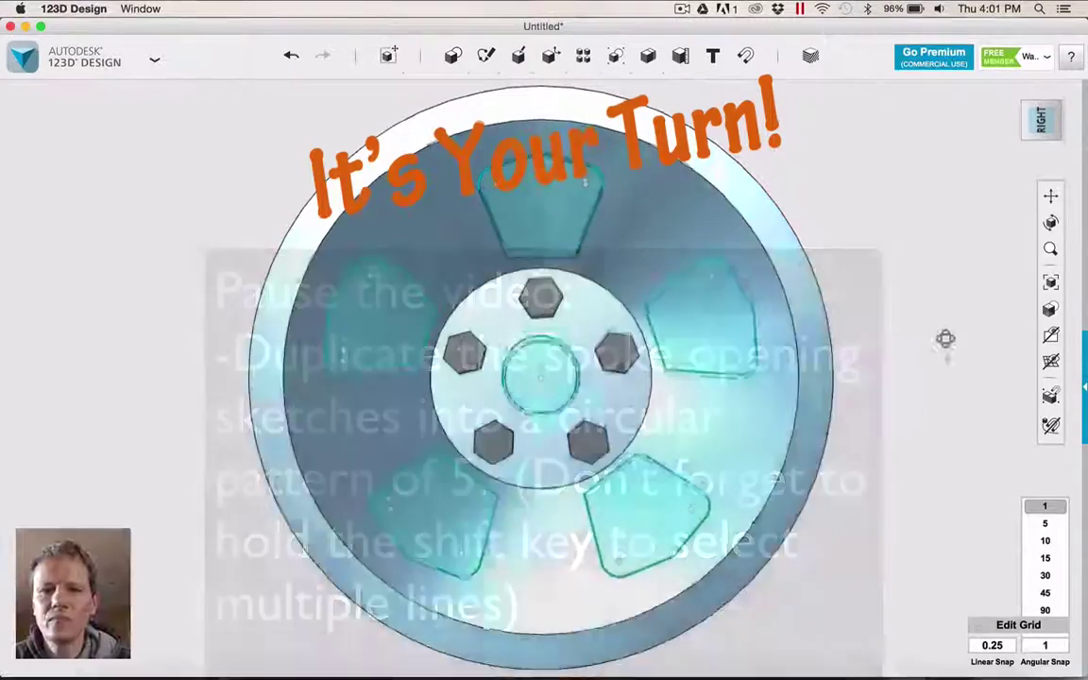
pyautogui.moveTo(945, 337)
pyautogui.mouseDown(button='right')
pyautogui.moveTo(941, 264)
pyautogui.moveTo(948, 323)
pyautogui.moveTo(938, 322)
pyautogui.mouseUp(button='right')
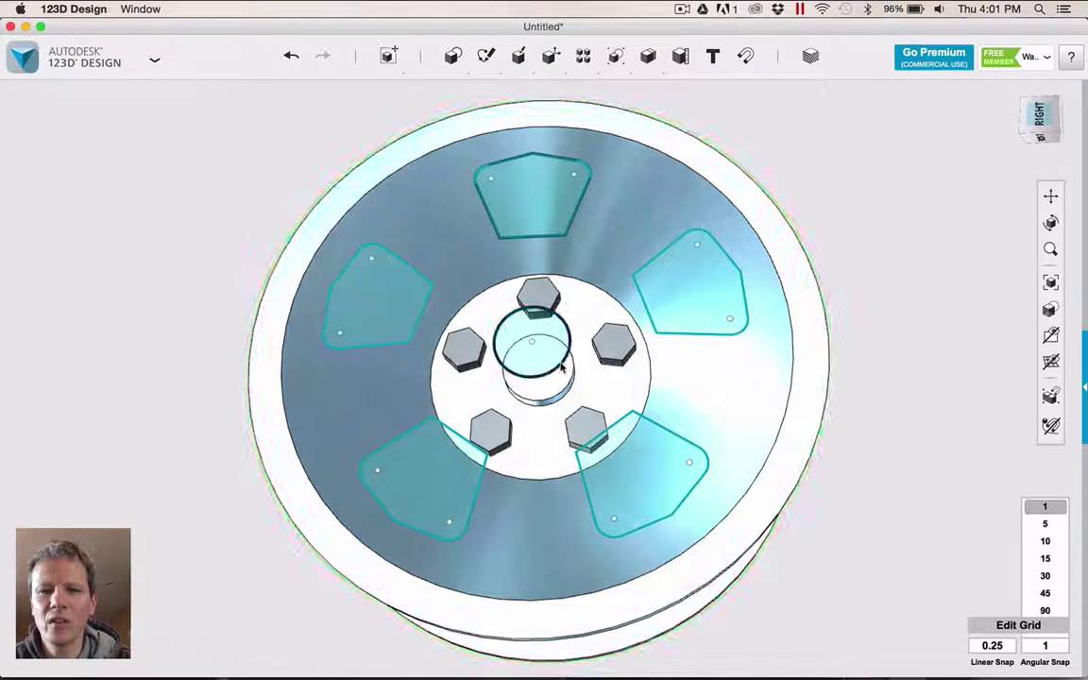
# - Delete the centre helper circle and select all five spoke sketches
pyautogui.click(562, 369)
pyautogui.press('Delete')
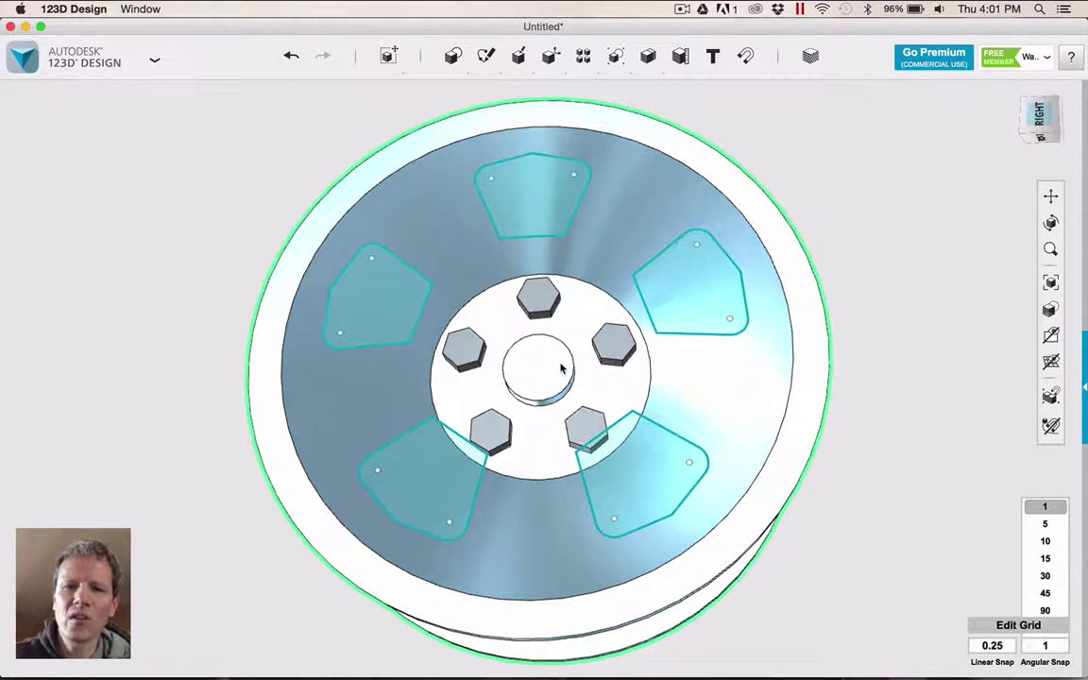
pyautogui.click(672, 296)
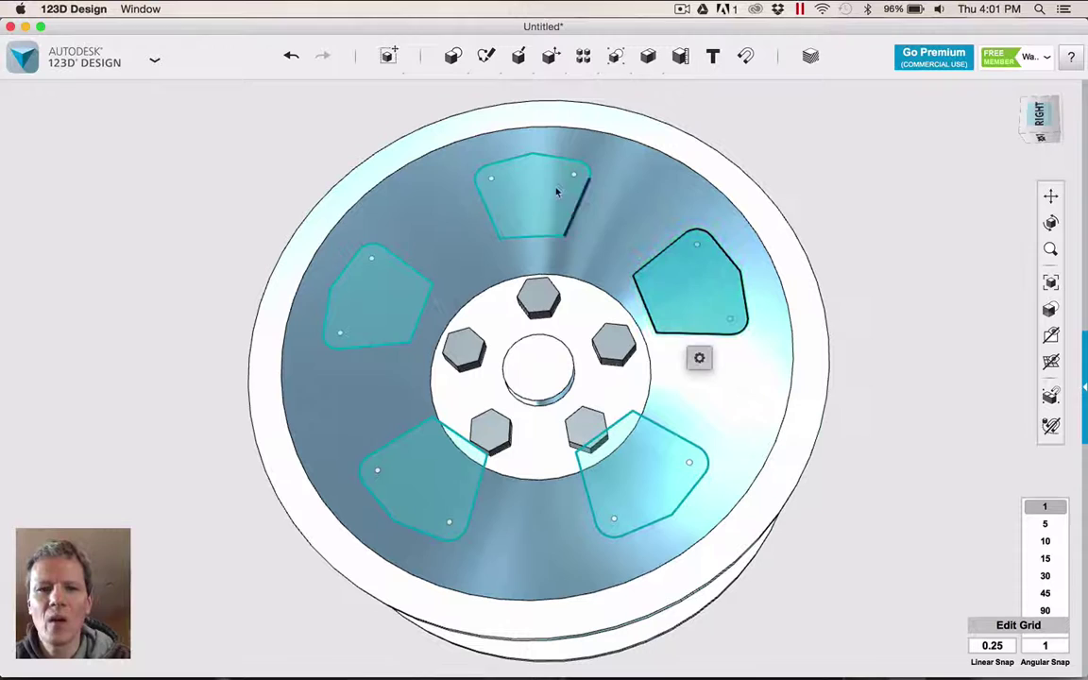
pyautogui.keyDown('shift'); pyautogui.click(484, 168); pyautogui.keyUp('shift')
pyautogui.keyDown('shift'); pyautogui.click(385, 307); pyautogui.keyUp('shift')
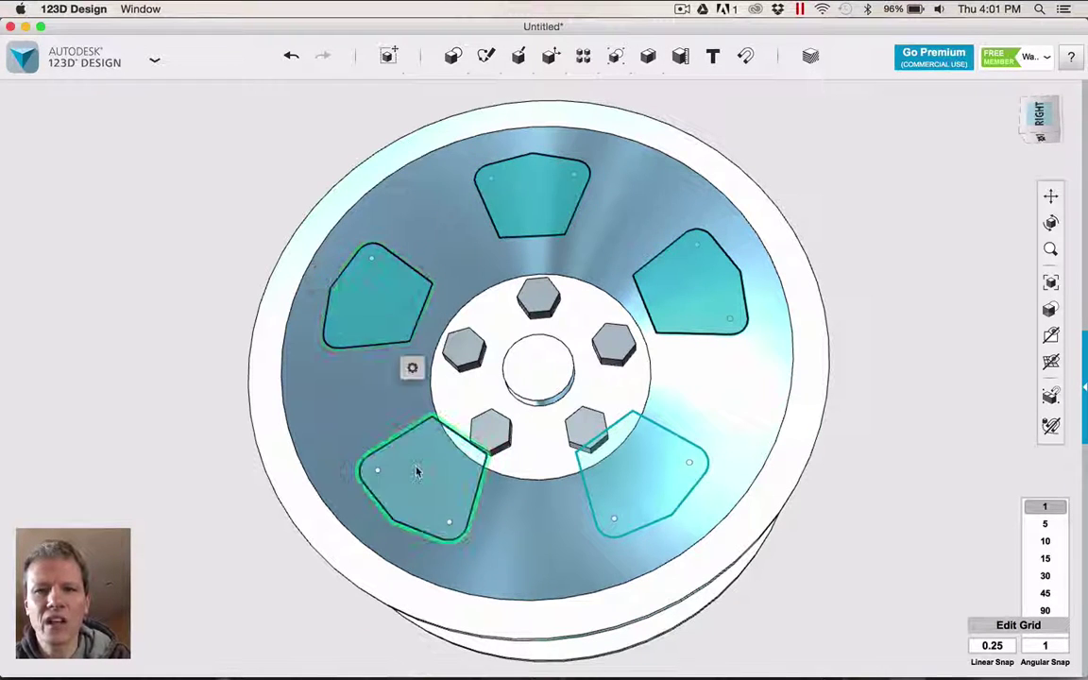
pyautogui.keyDown('shift'); pyautogui.click(417, 469); pyautogui.keyUp('shift')
pyautogui.keyDown('shift'); pyautogui.click(634, 468); pyautogui.keyUp('shift')
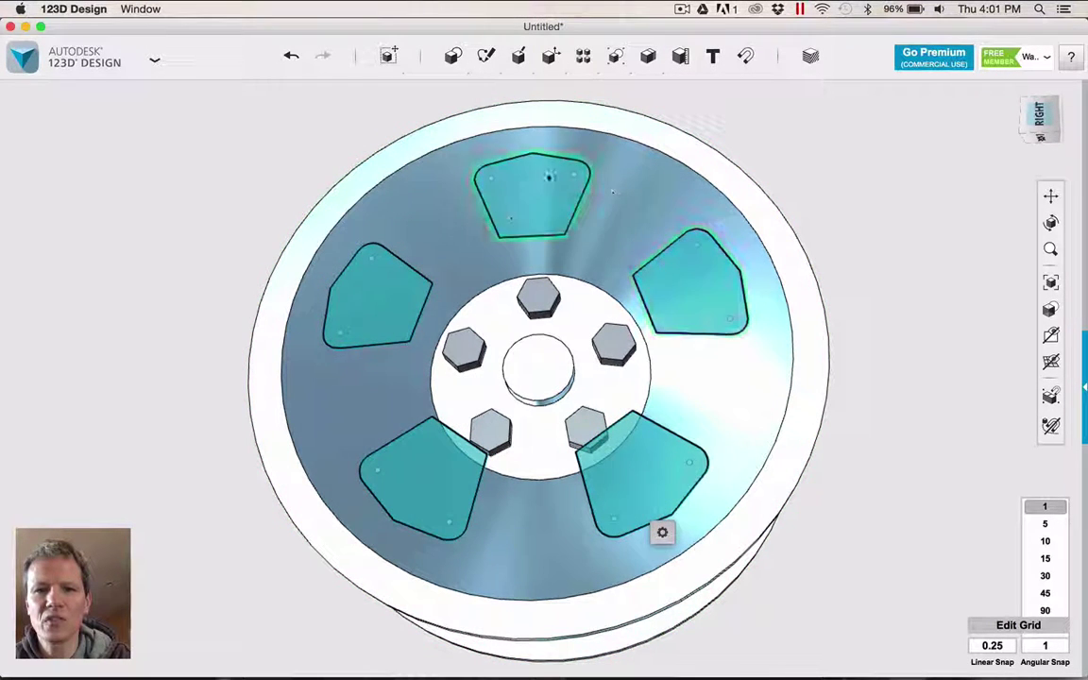
# - Extrude the five spoke shapes down -3.50 in as a cut through the rim
pyautogui.moveTo(660, 531)
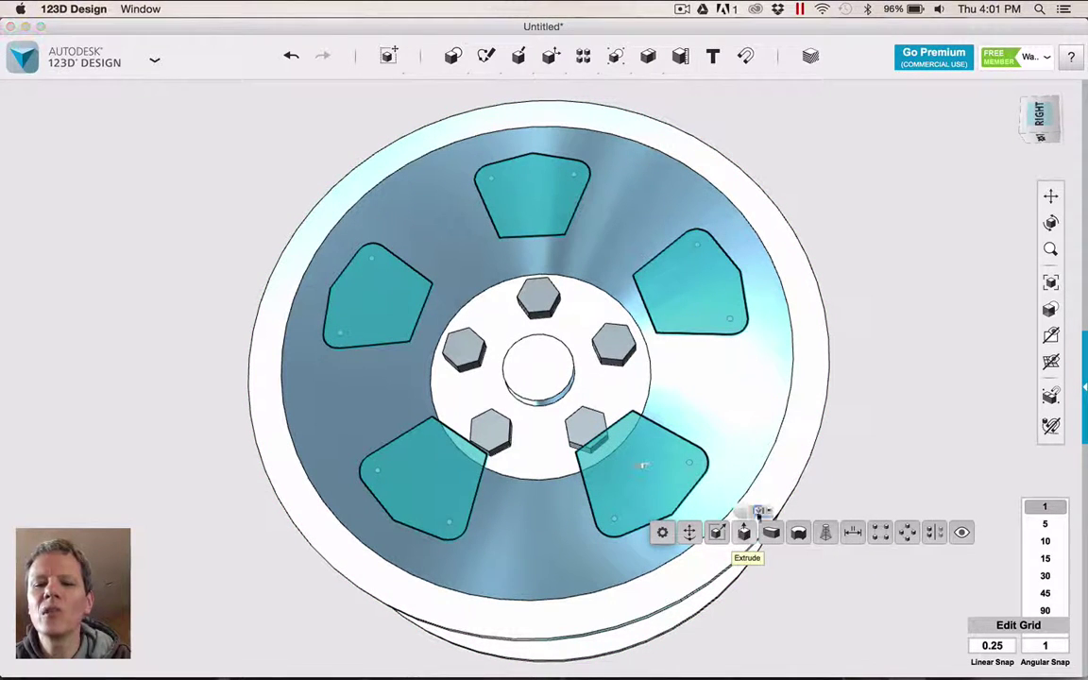
pyautogui.moveTo(919, 401); pyautogui.dragTo(918, 330, button='right')
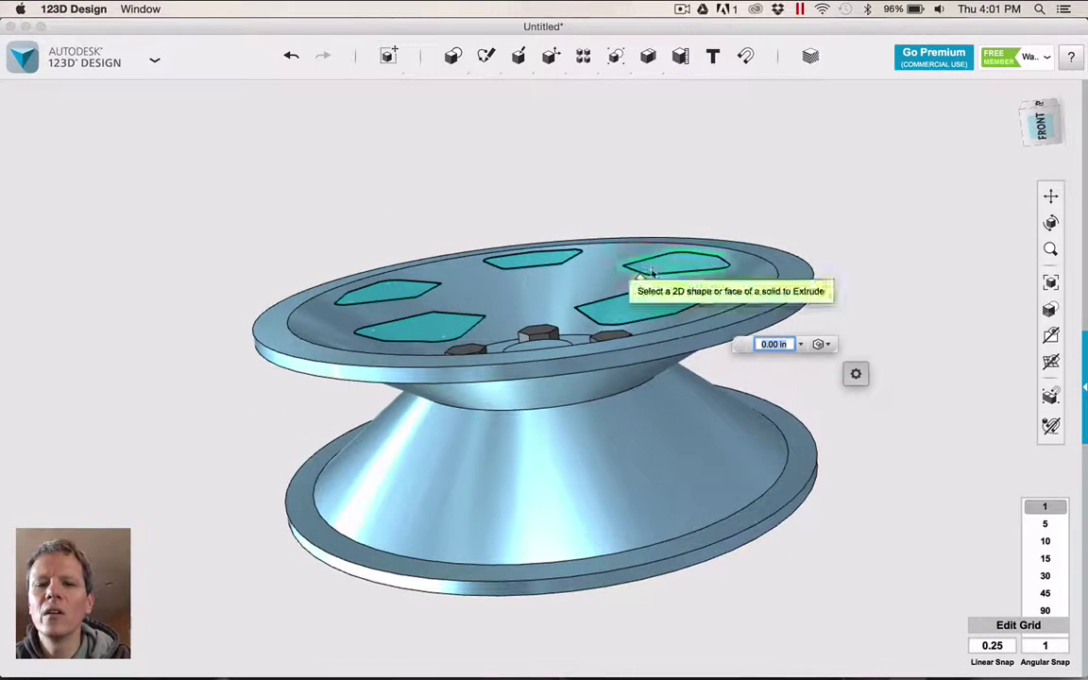
pyautogui.click(643, 312)
pyautogui.moveTo(643, 312); pyautogui.dragTo(668, 506)
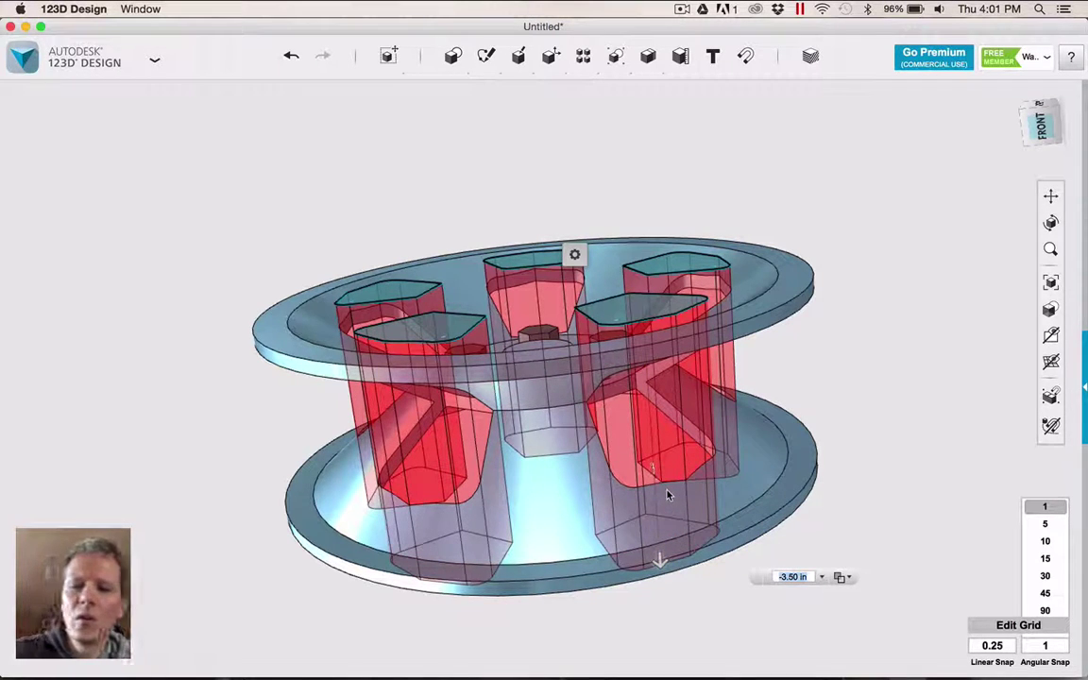
pyautogui.press('Return')
# - Hide the sketches and view the finished wheel from above
pyautogui.moveTo(668, 495); pyautogui.dragTo(811, 269, button='right')
pyautogui.moveTo(1051, 395)
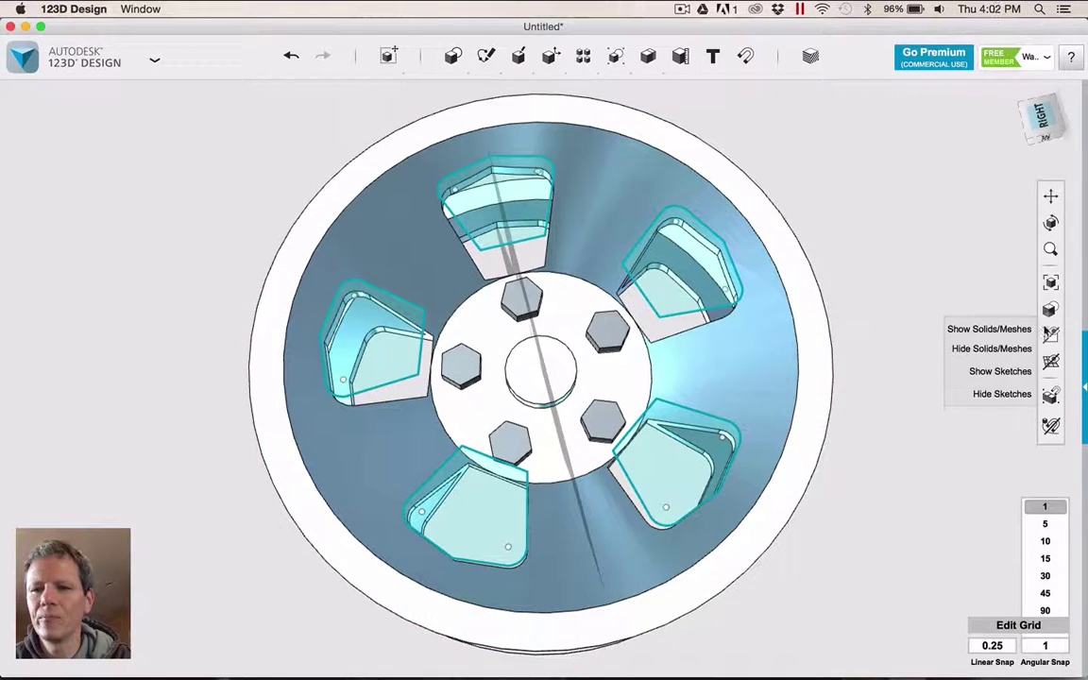
pyautogui.click(1001, 394)
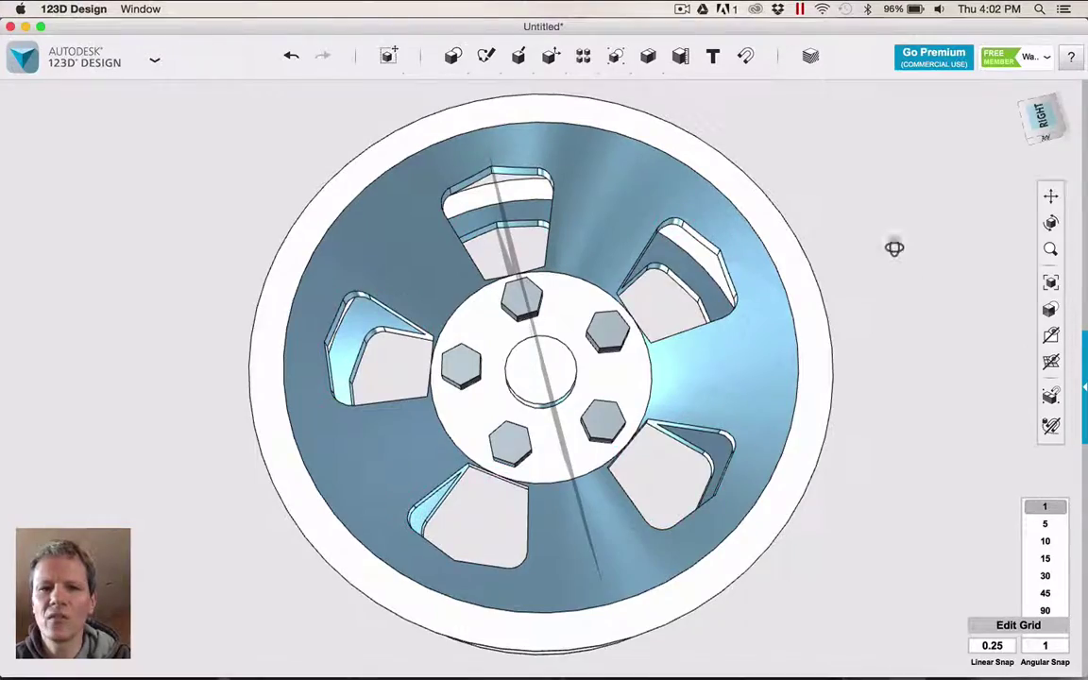
pyautogui.moveTo(895, 248); pyautogui.dragTo(872, 286, button='right')
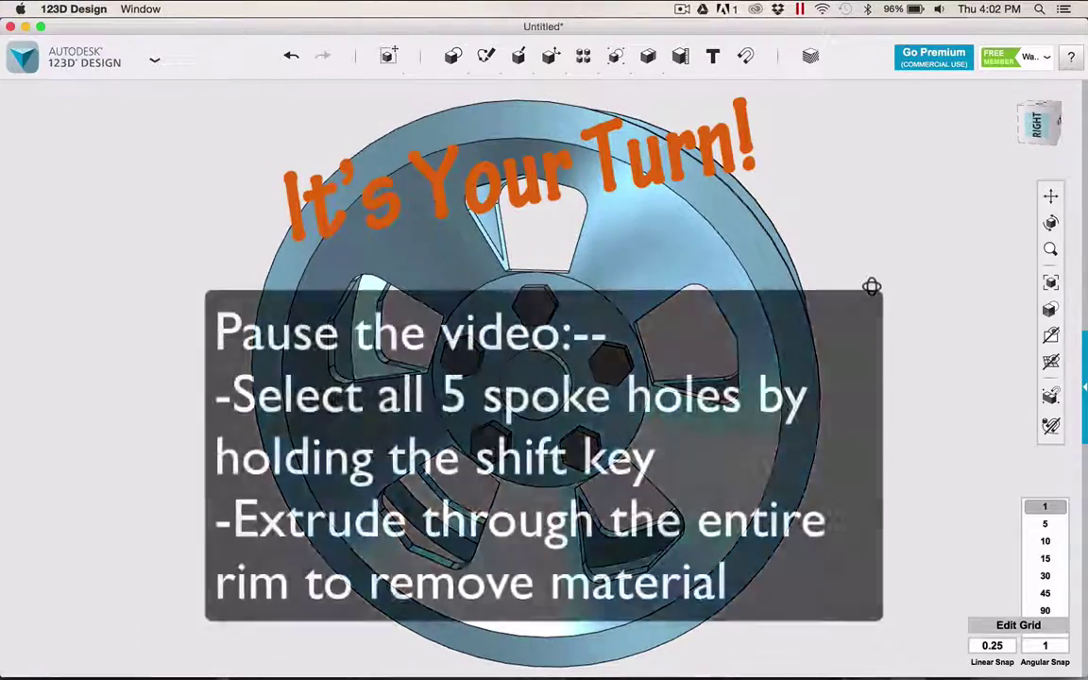